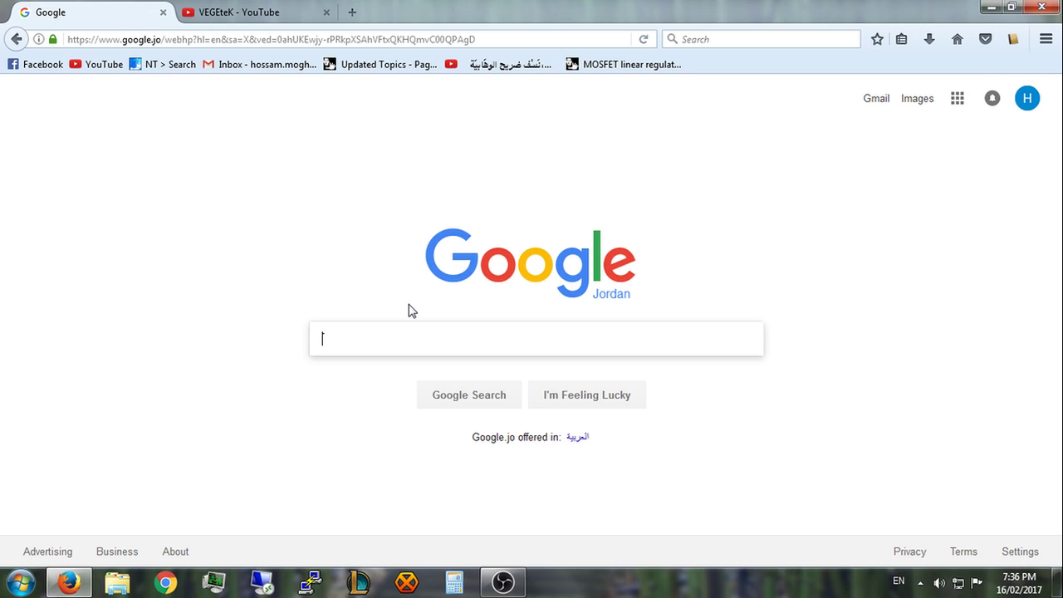
text(ltspice)
Step: Search Google for ltspice, reach Linear Technology's LTspice section, then bring up the Start menu
key(Return)
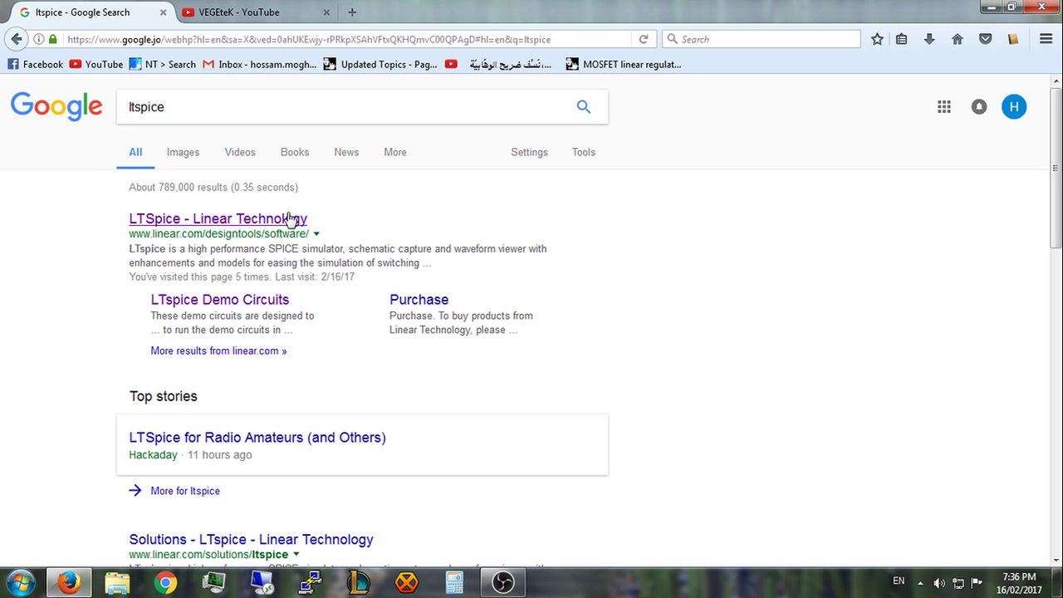
click(290, 220)
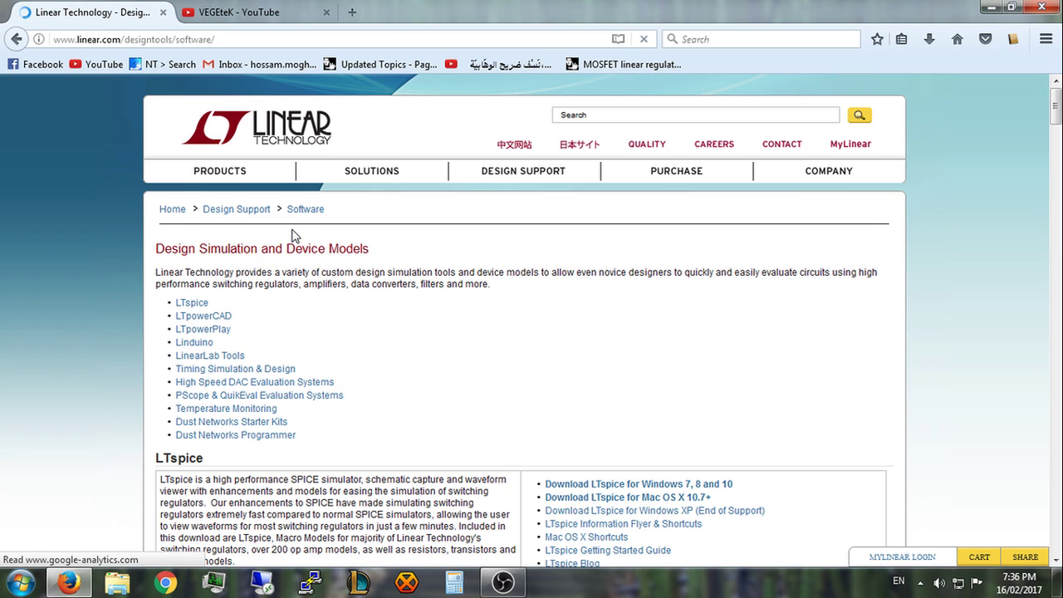
click(194, 303)
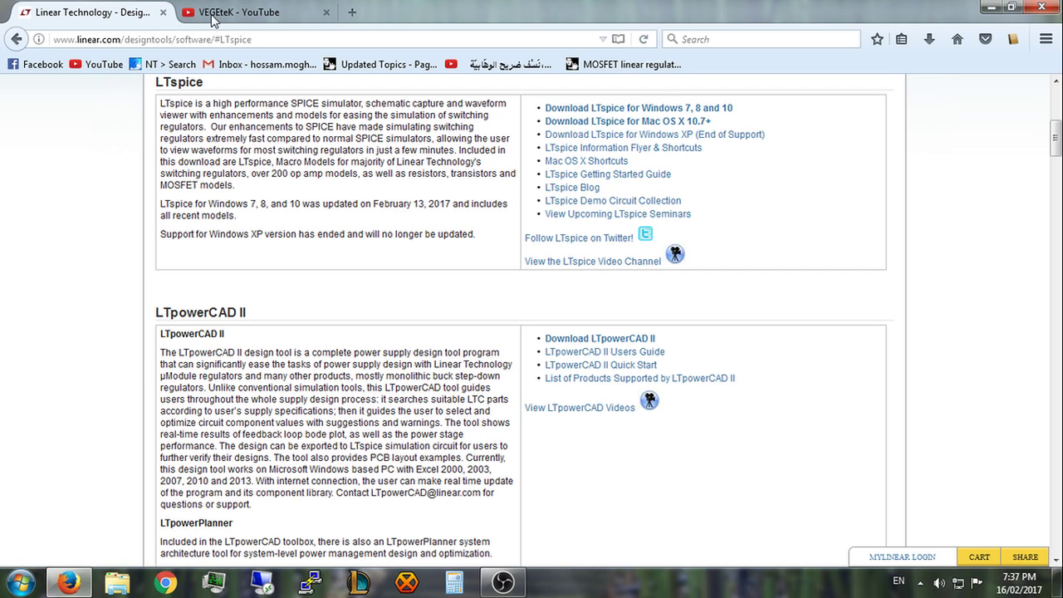
click(69, 583)
click(21, 583)
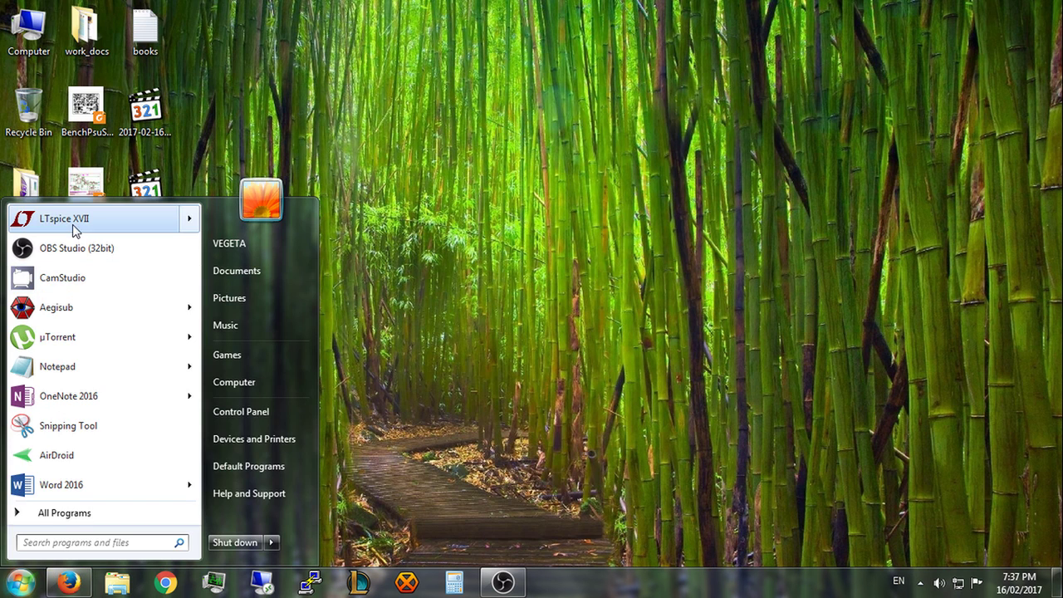
mouse_move(66, 219)
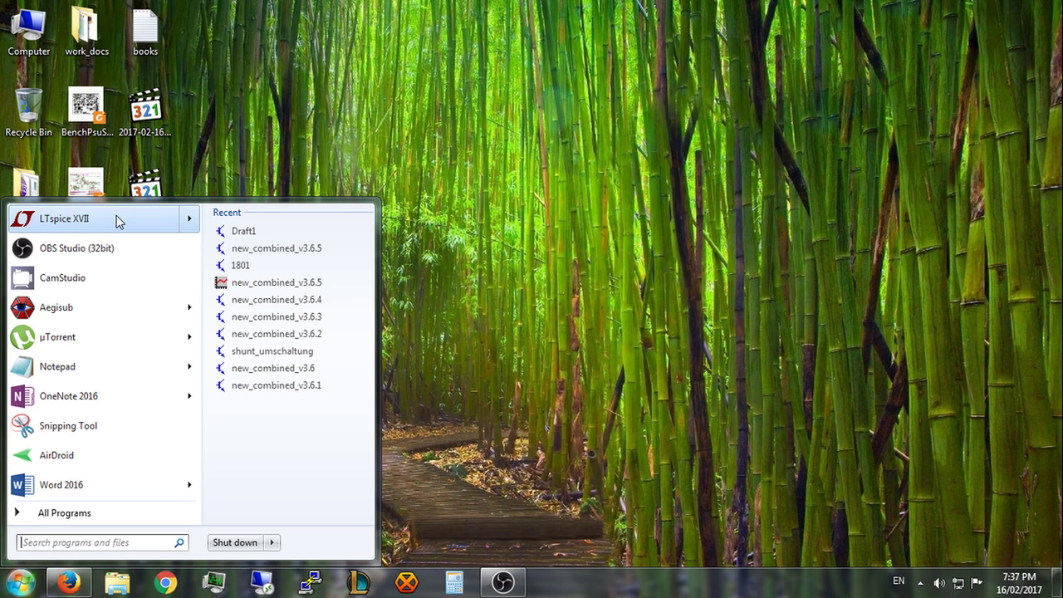
Step: Launch LTspice XVII maximized and create the blank schematic Draft1
click(119, 221)
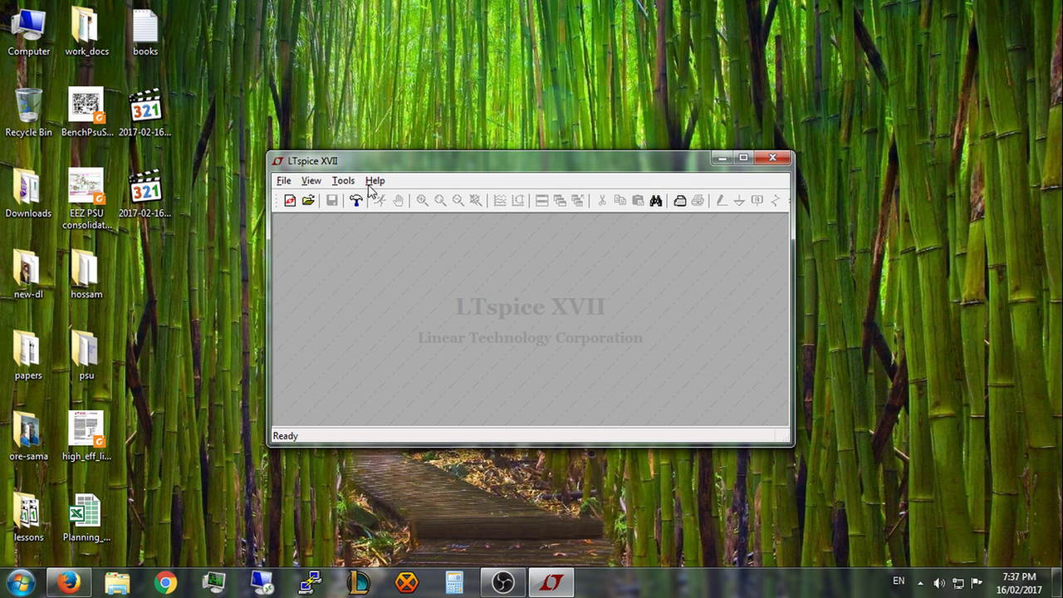
click(743, 157)
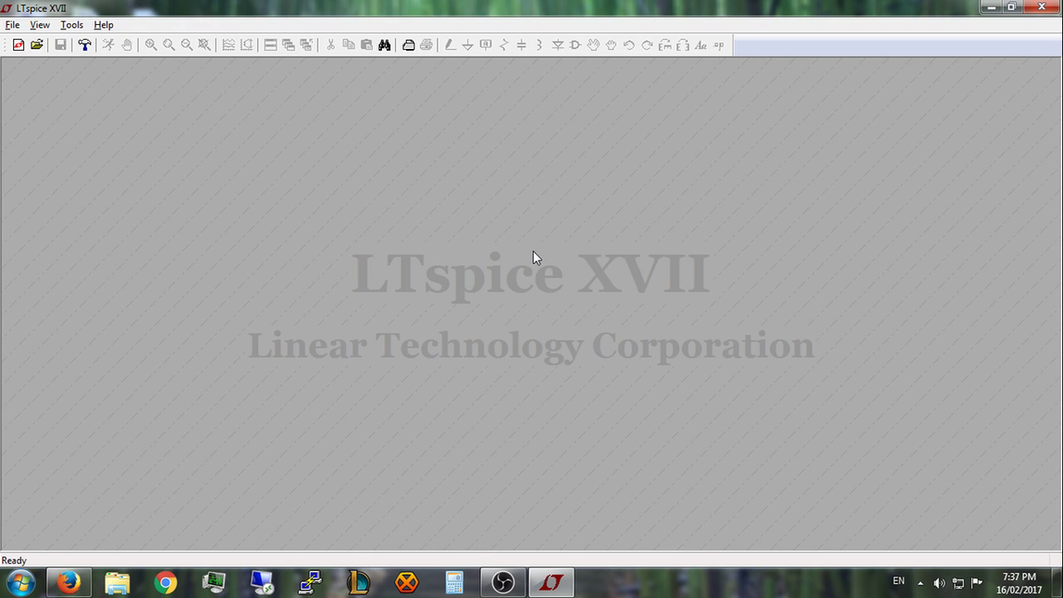
click(18, 45)
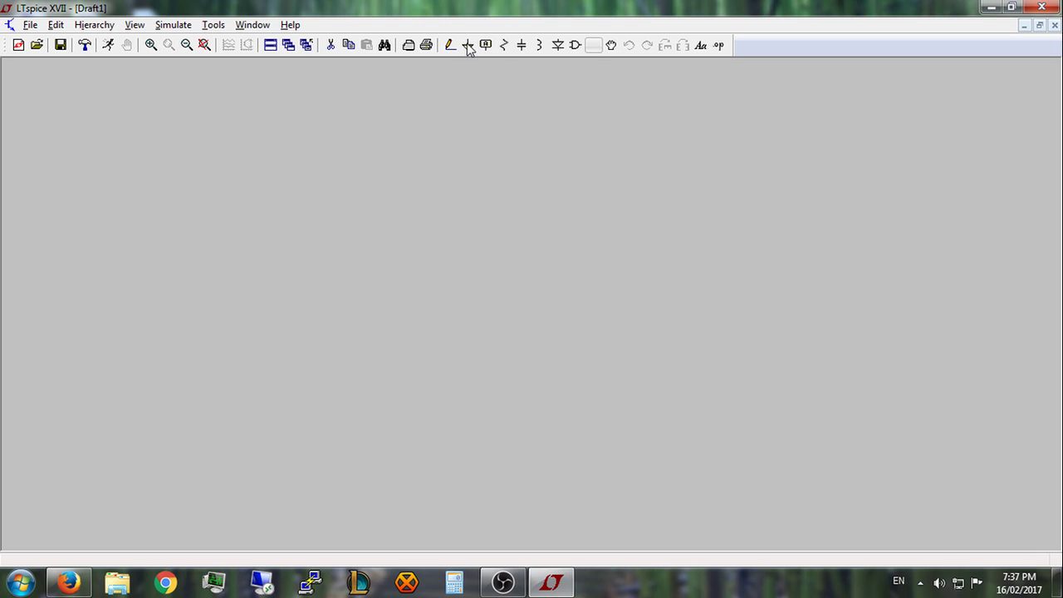
Step: Place voltage source V1 from the component library, with extra copies V2 and V3
click(575, 46)
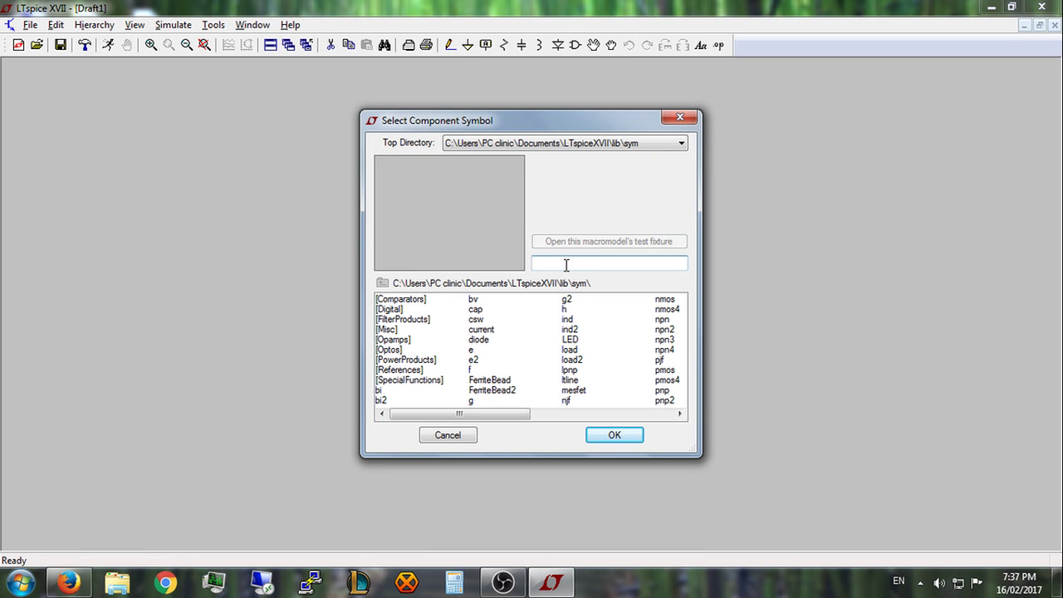
text(vol)
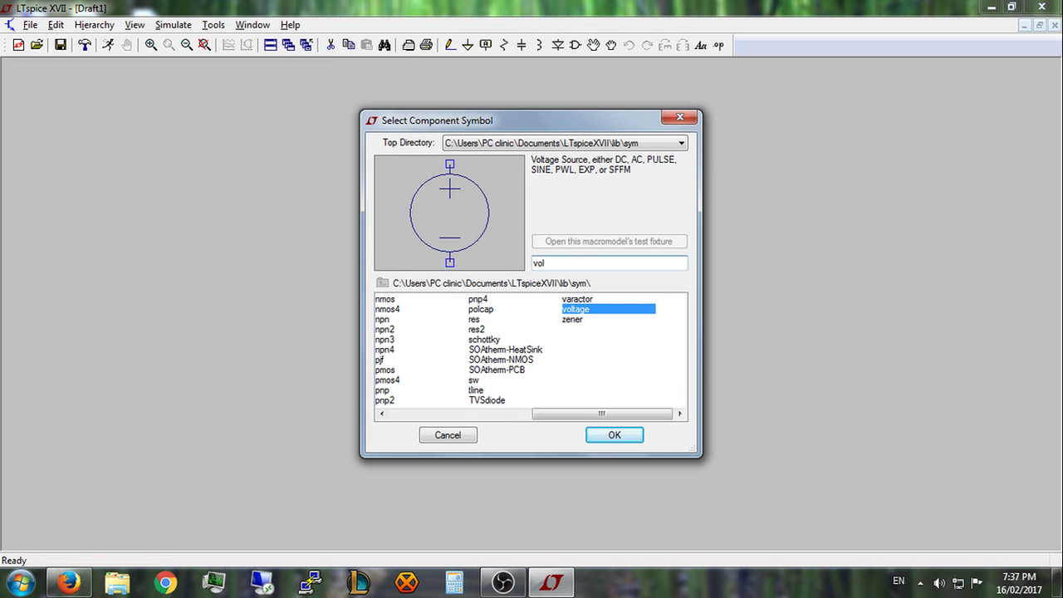
click(612, 435)
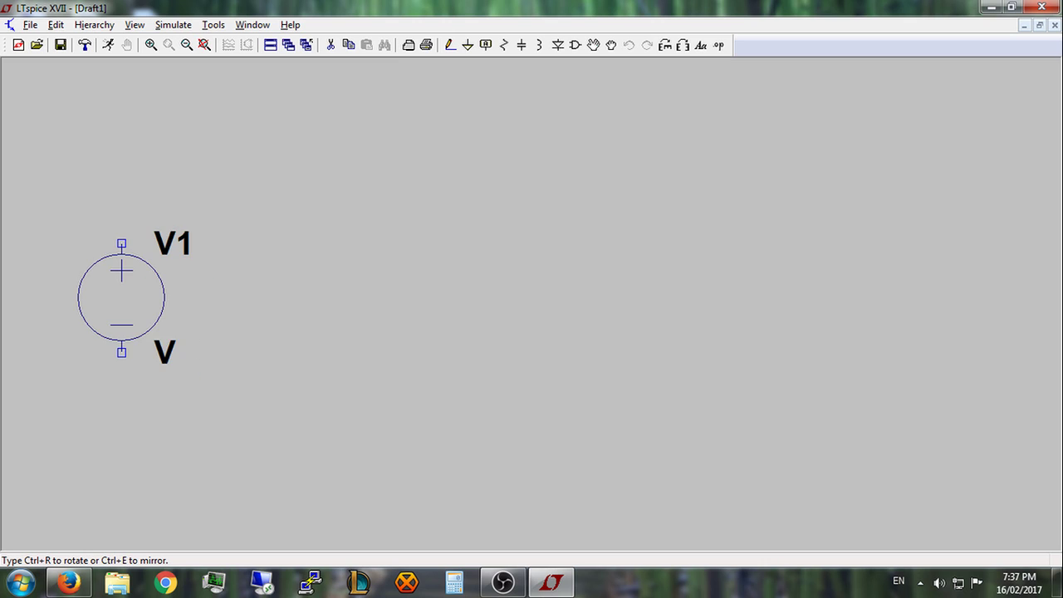
click(122, 275)
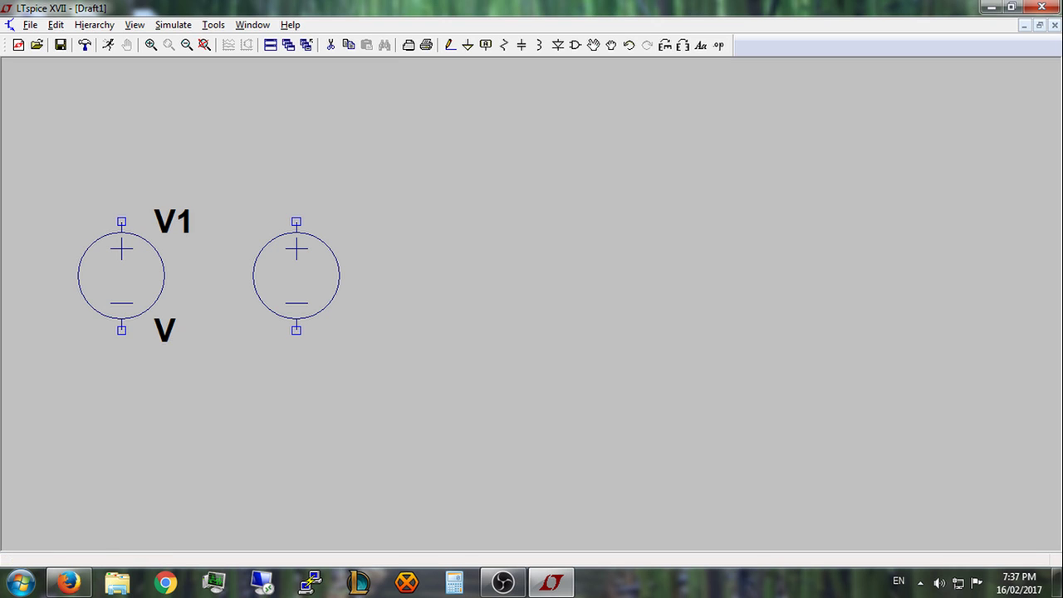
click(297, 275)
click(493, 297)
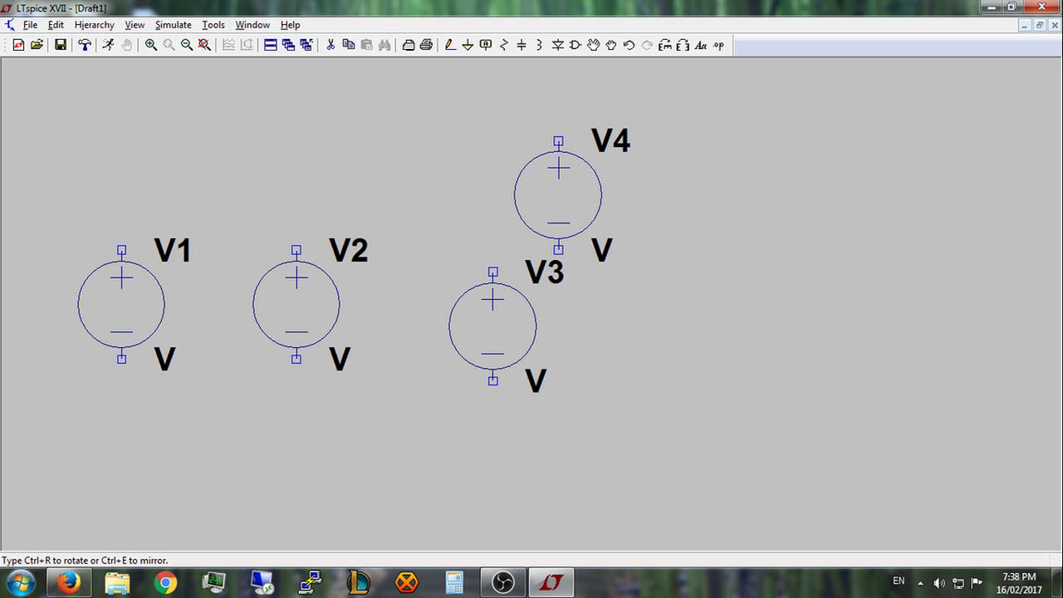
key(Escape)
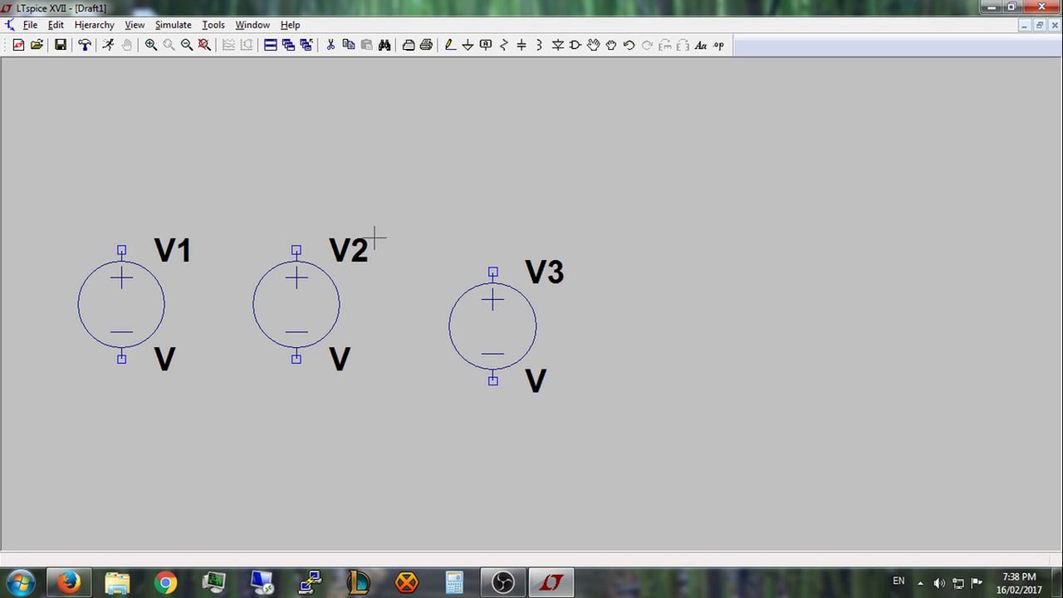
Step: Delete the extra voltage sources V2 and V3
key(Delete)
click(299, 298)
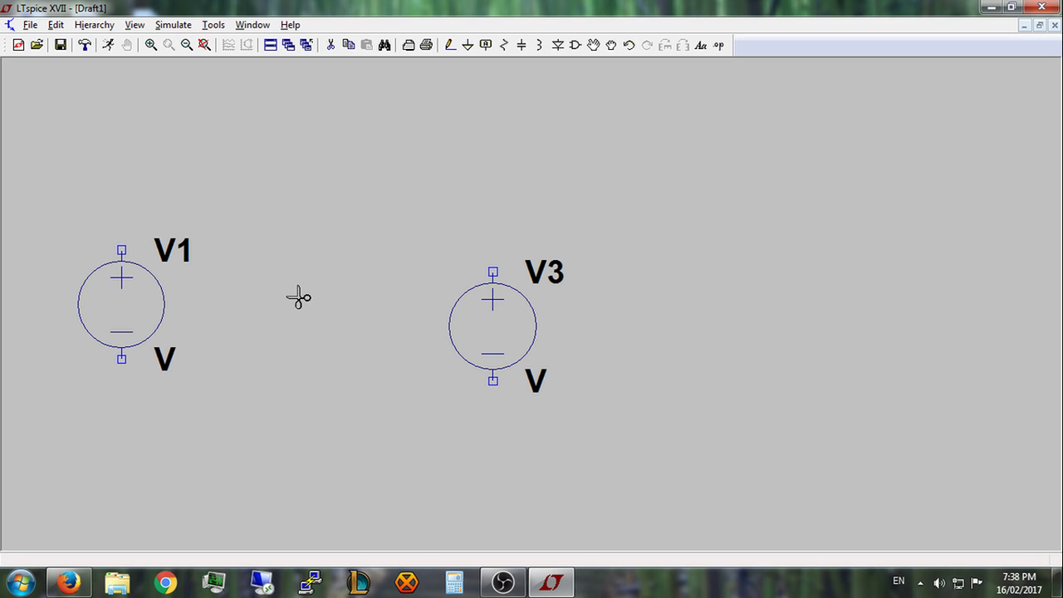
click(494, 321)
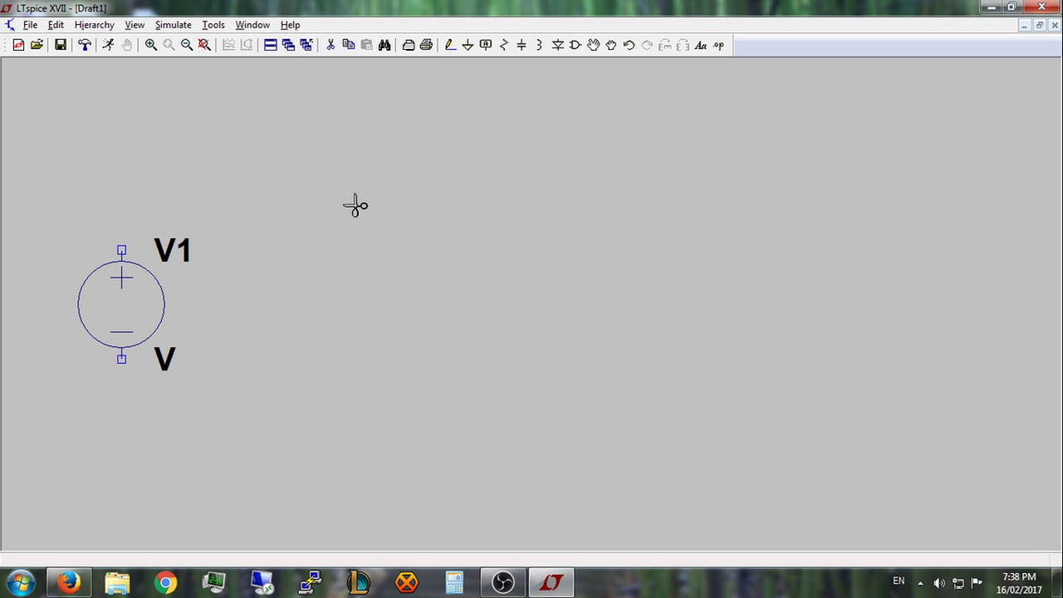
key(Escape)
Step: Place resistors R1 and R2 stacked vertically to the right of V1
click(504, 46)
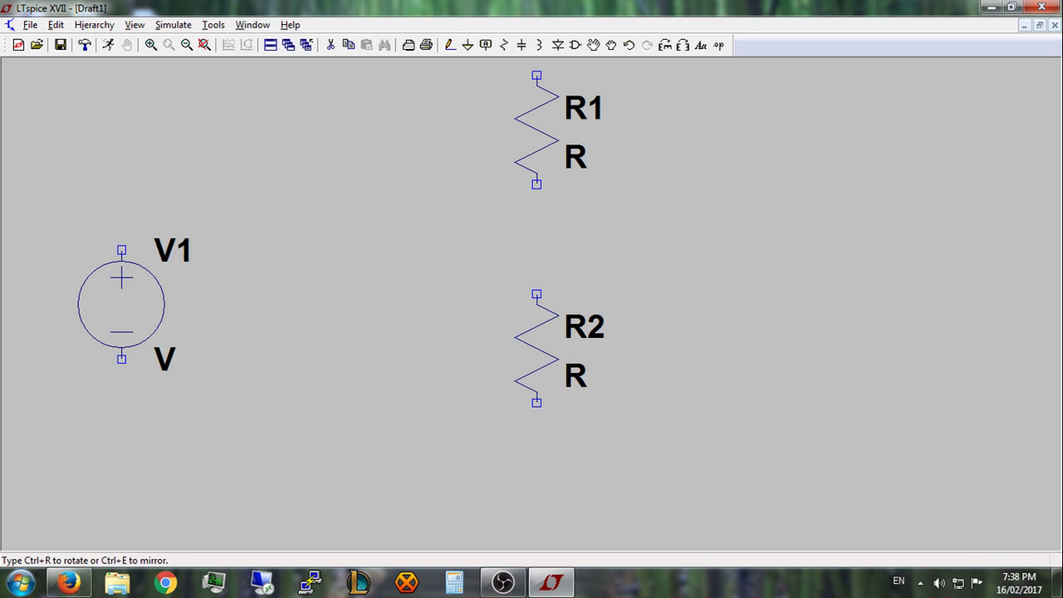
key(Escape)
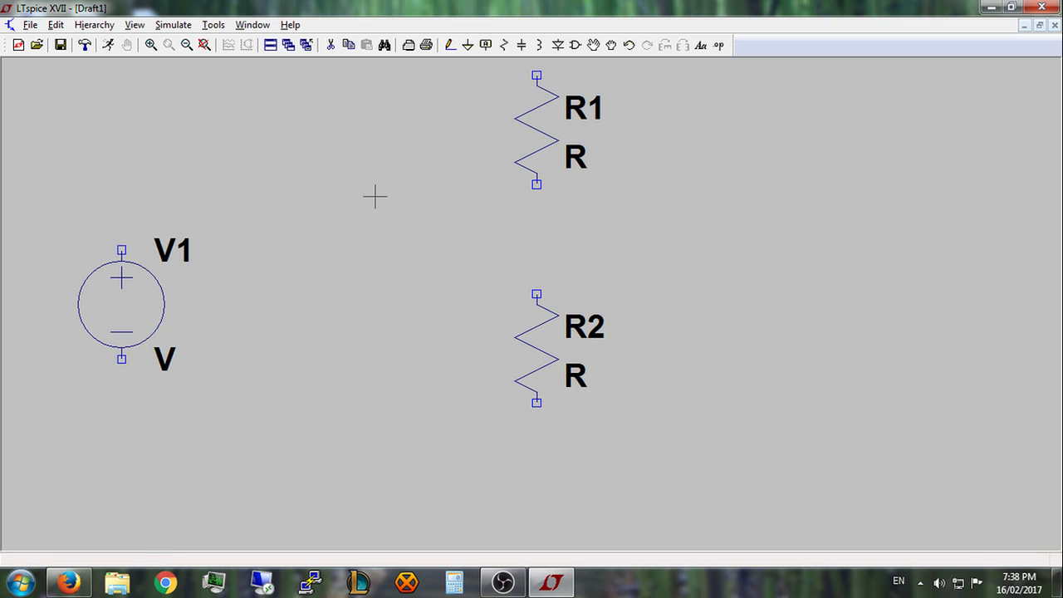
Step: Wire a lead from above R1 across and down to V1's top terminal
click(449, 45)
click(537, 75)
right_click(538, 58)
click(121, 58)
click(121, 249)
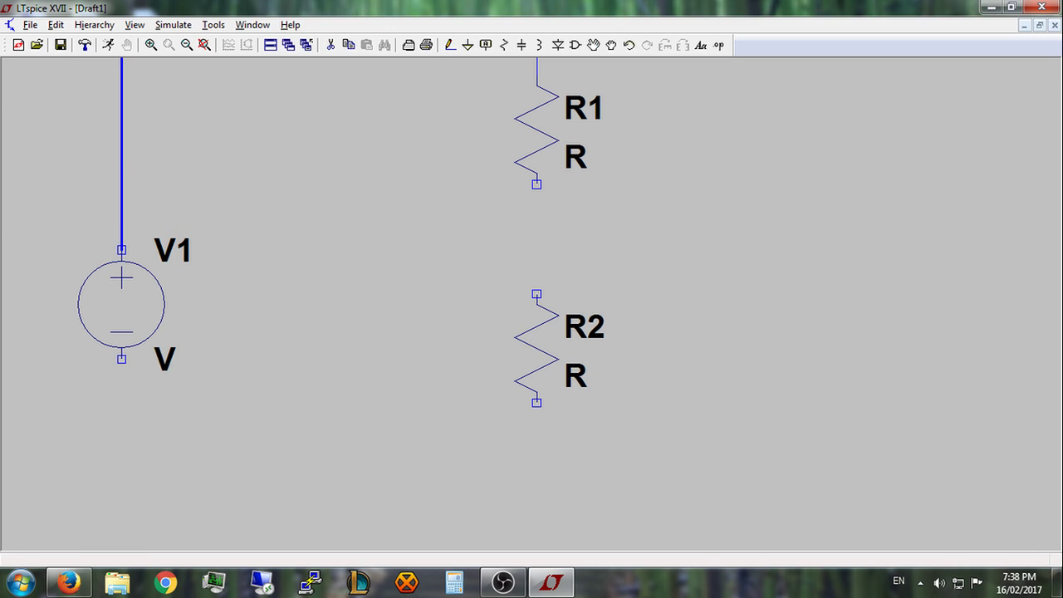
click(122, 249)
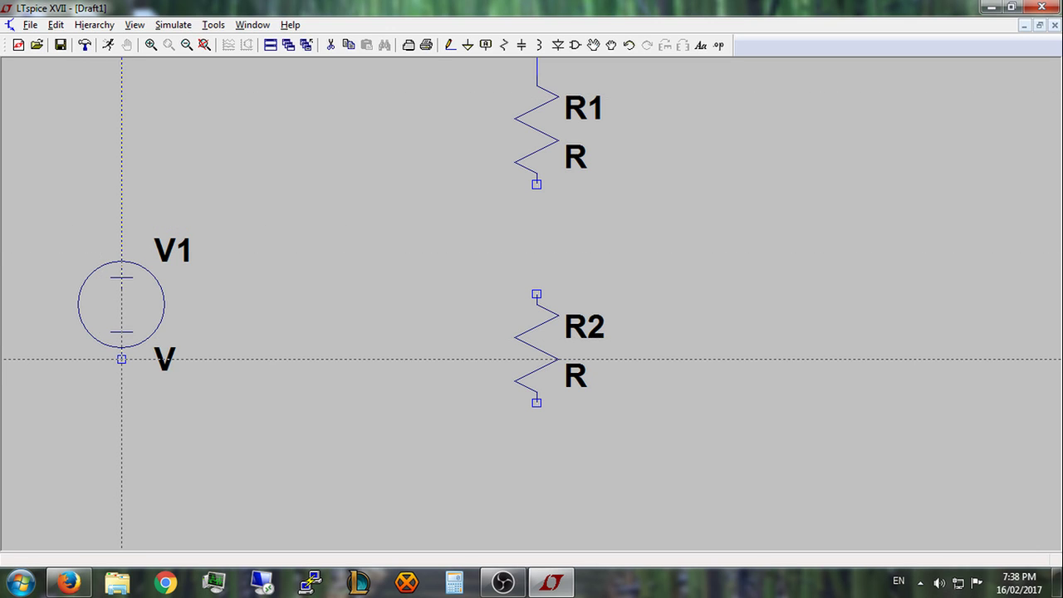
Step: Wire V1's bottom to R2's bottom, and R2's top to R1's bottom
click(121, 359)
click(121, 446)
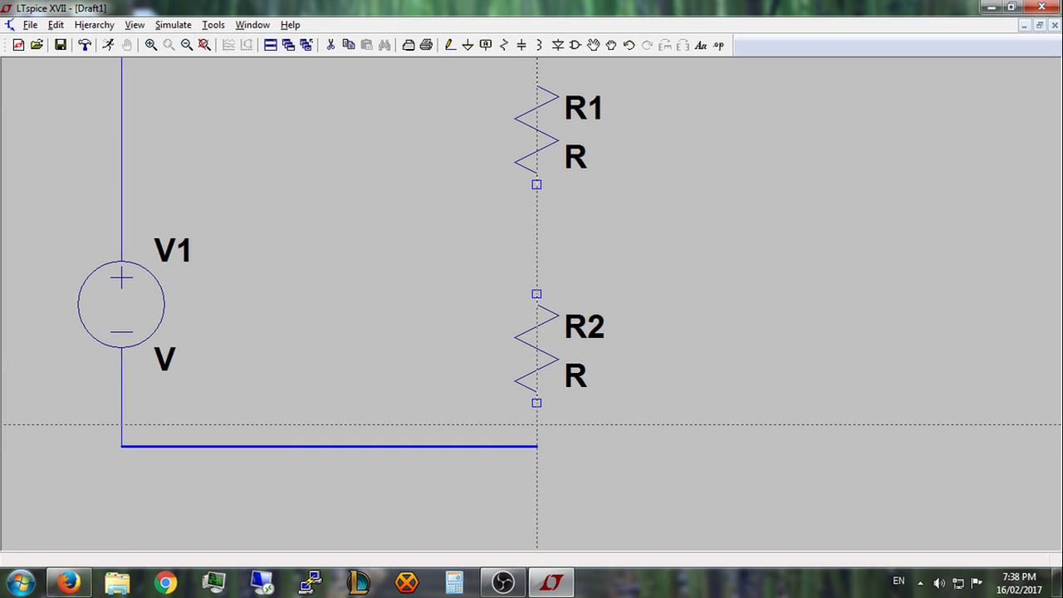
click(536, 402)
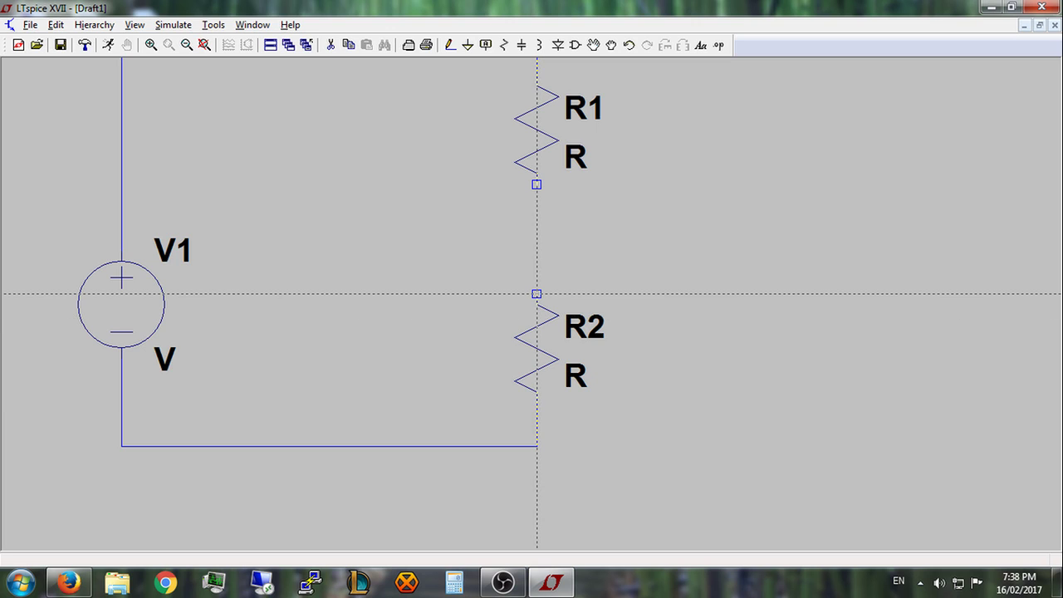
click(536, 294)
click(537, 185)
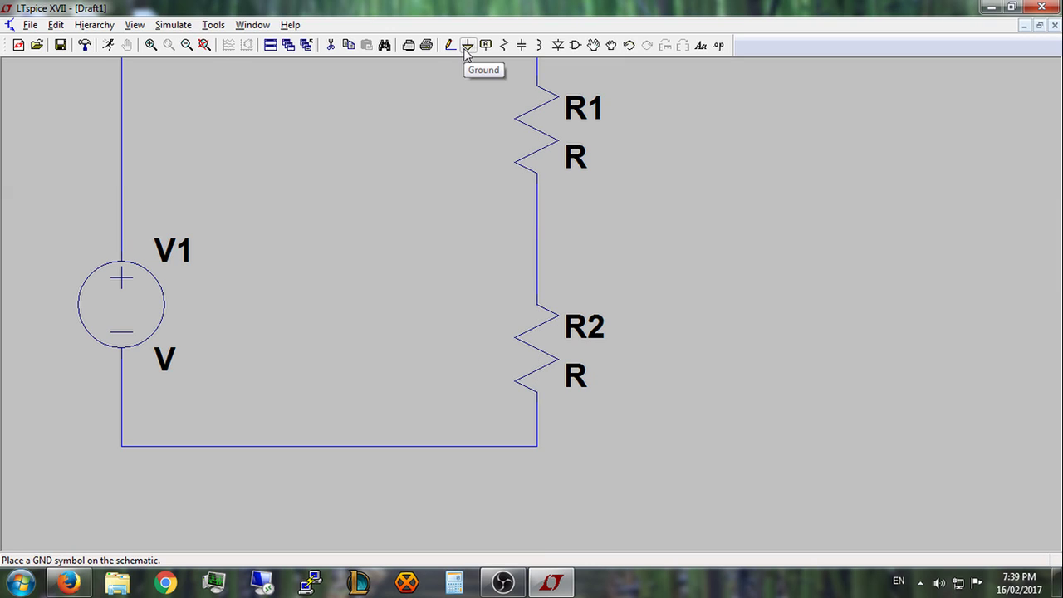
Step: Place a ground symbol on the circuit's bottom wire
click(466, 52)
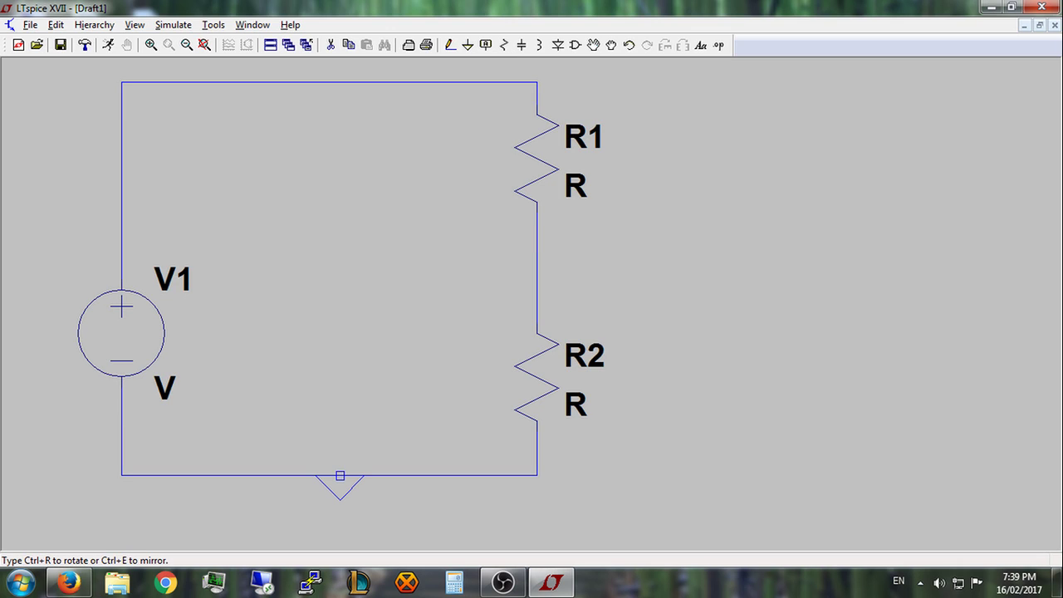
click(340, 475)
right_click(340, 322)
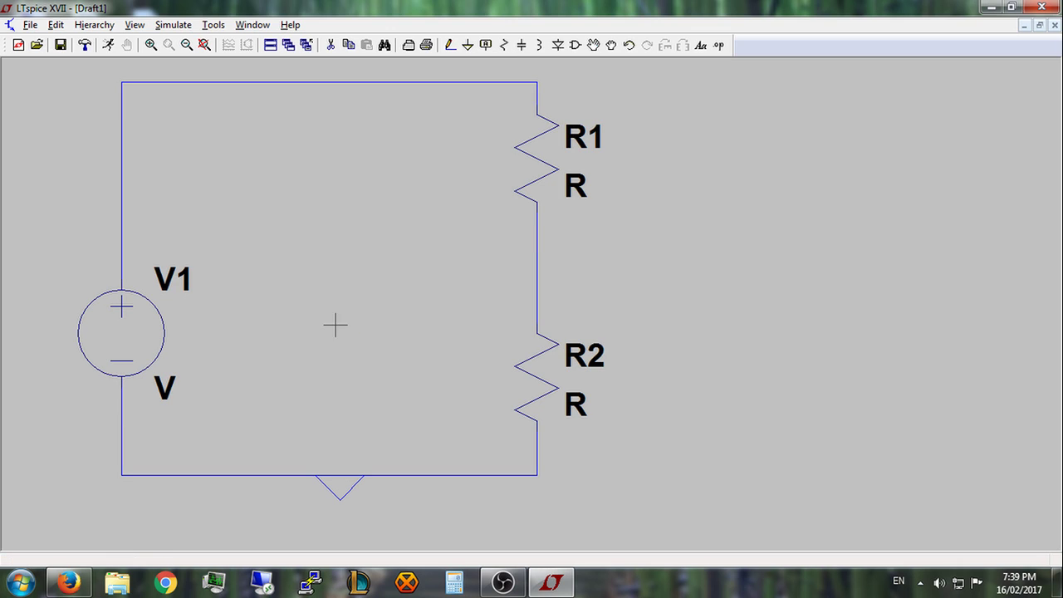
Step: Draw the output lead from the R1–R2 junction out to the right
click(451, 46)
click(537, 279)
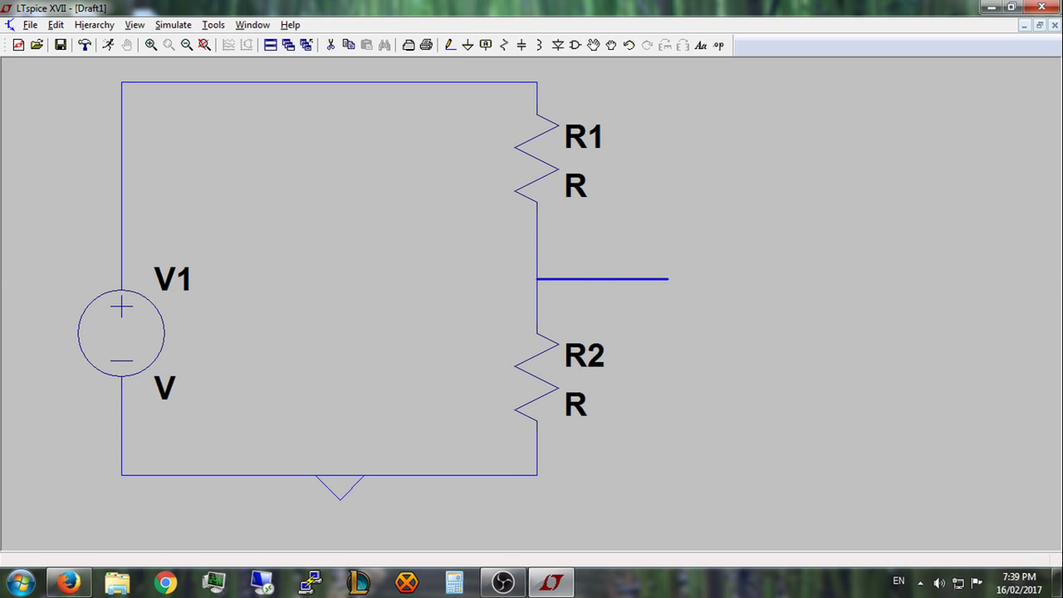
right_click(667, 279)
click(666, 279)
right_click(667, 279)
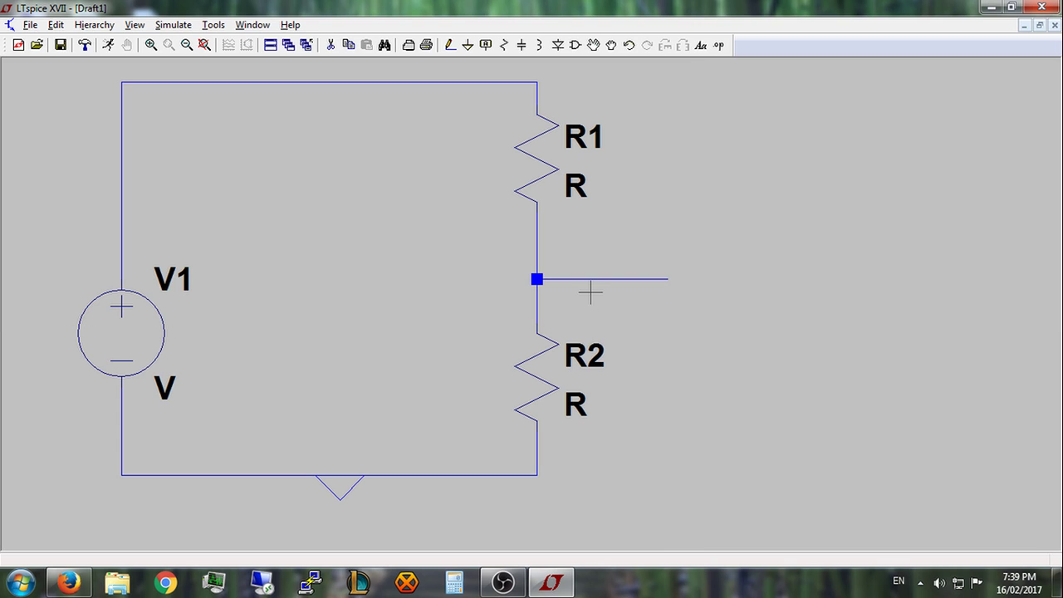
Step: Label the end of the output wire as net V_out
click(486, 46)
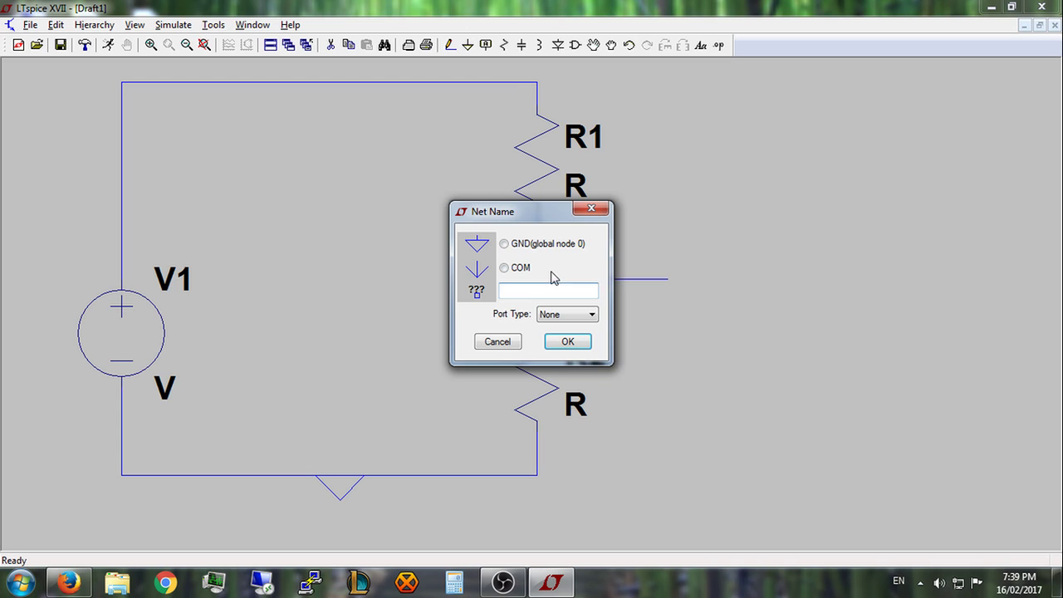
drag(513, 218, 767, 221)
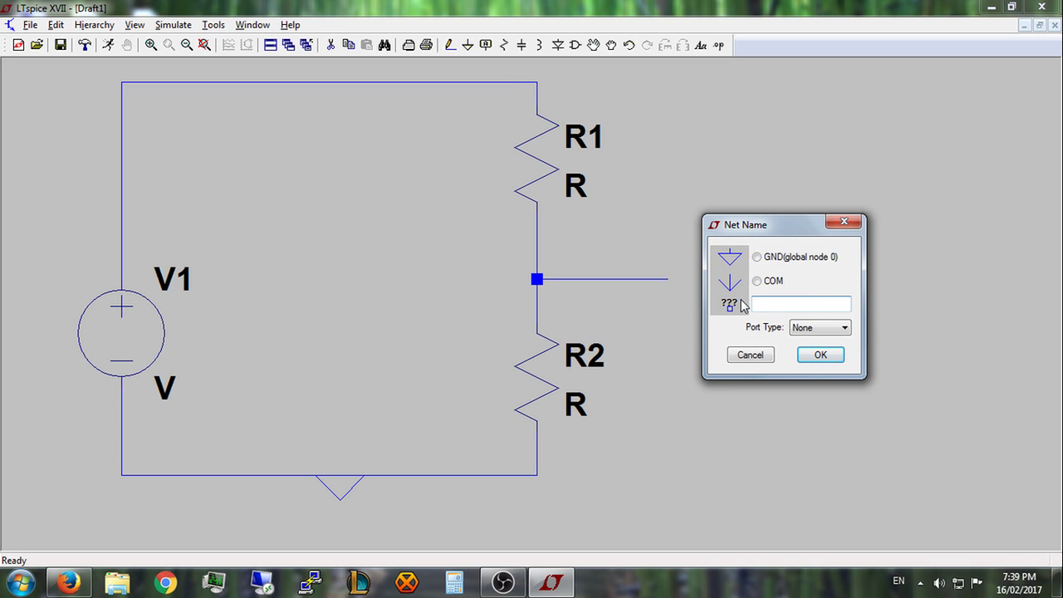
text(V_)
text(out)
click(818, 355)
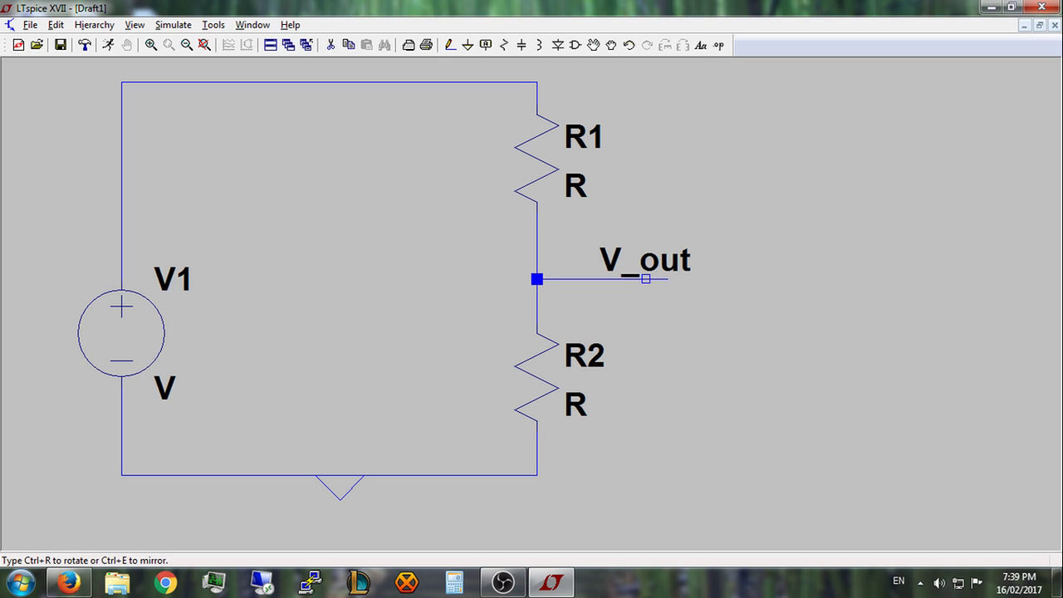
click(669, 279)
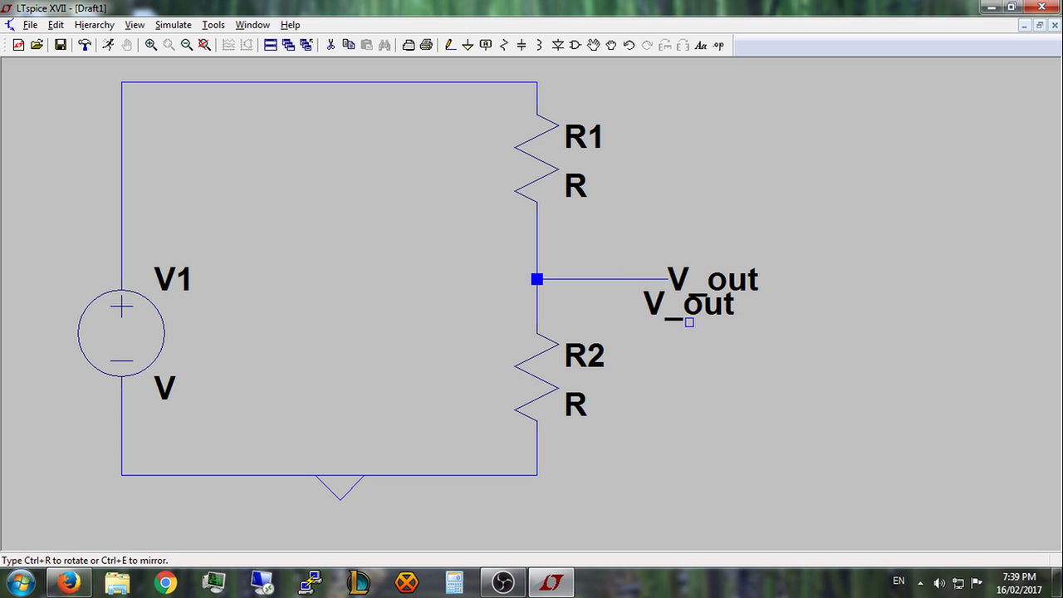
key(Escape)
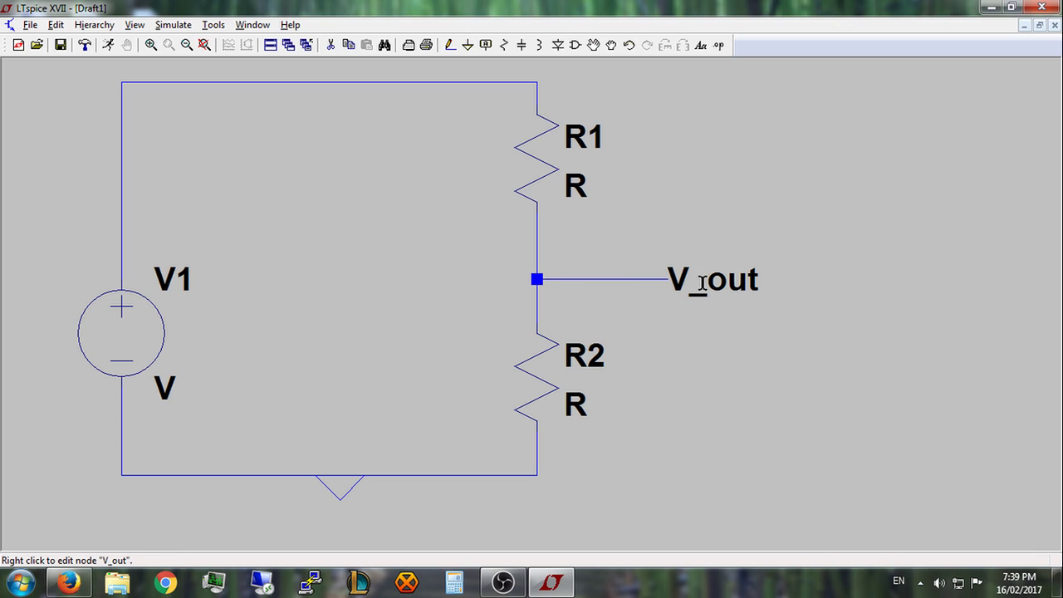
Step: Label the left wire above the source as net V_in
click(487, 47)
text(V_)
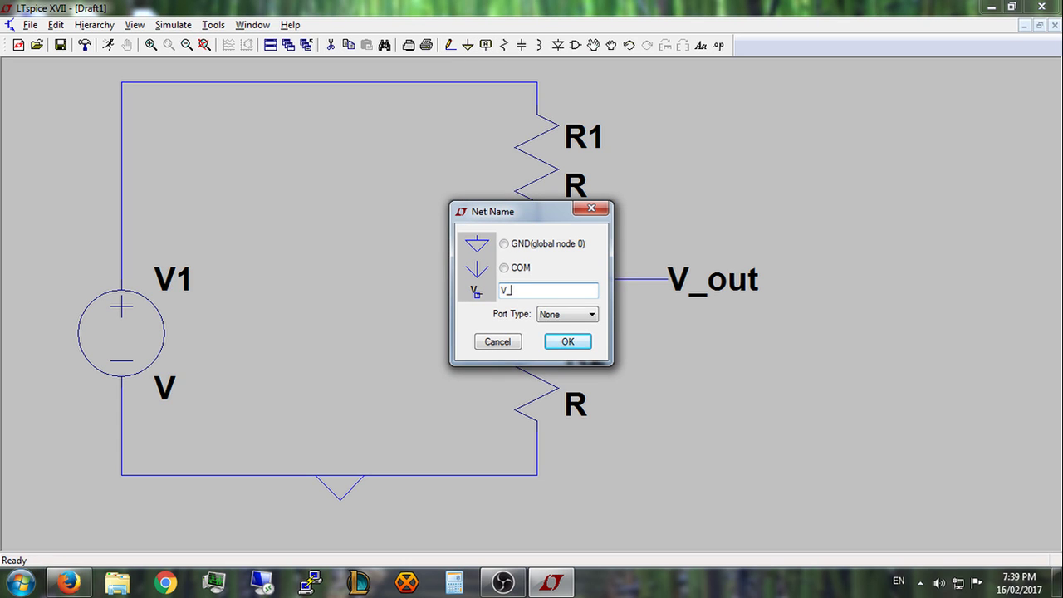
text(in)
click(573, 340)
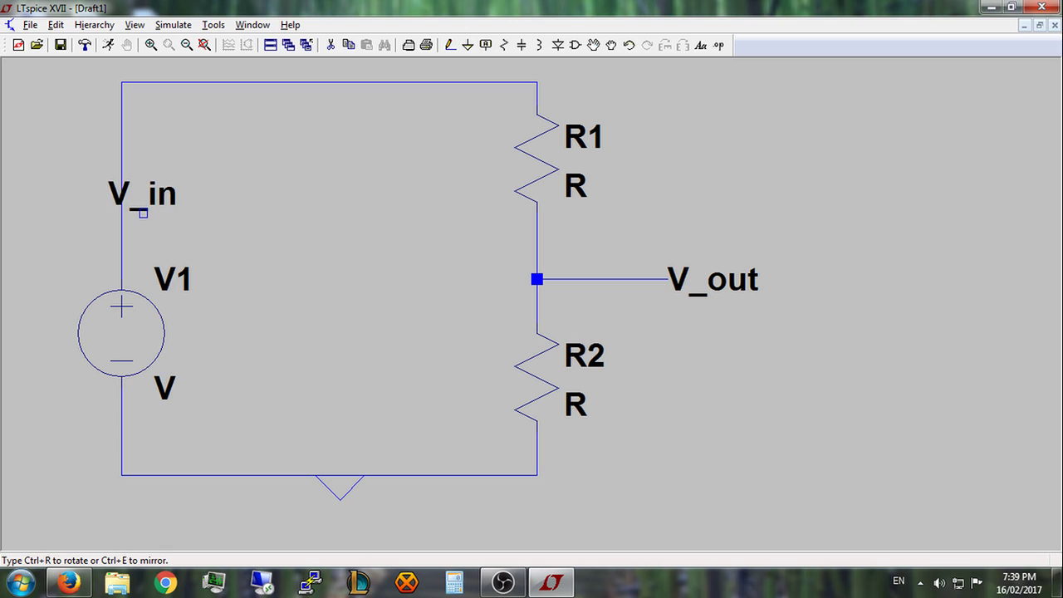
click(121, 213)
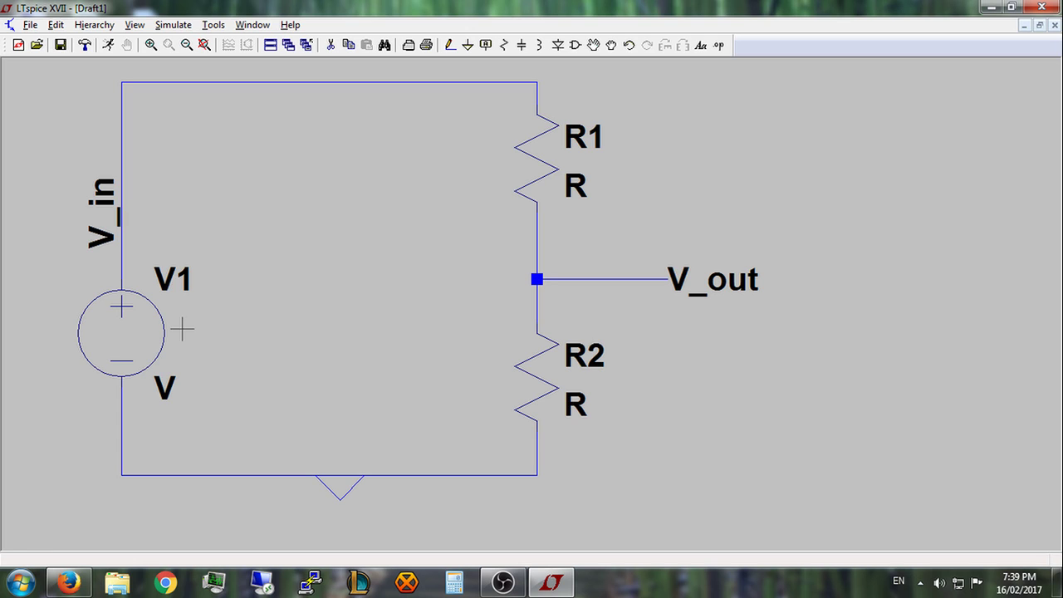
right_click(121, 328)
text(10)
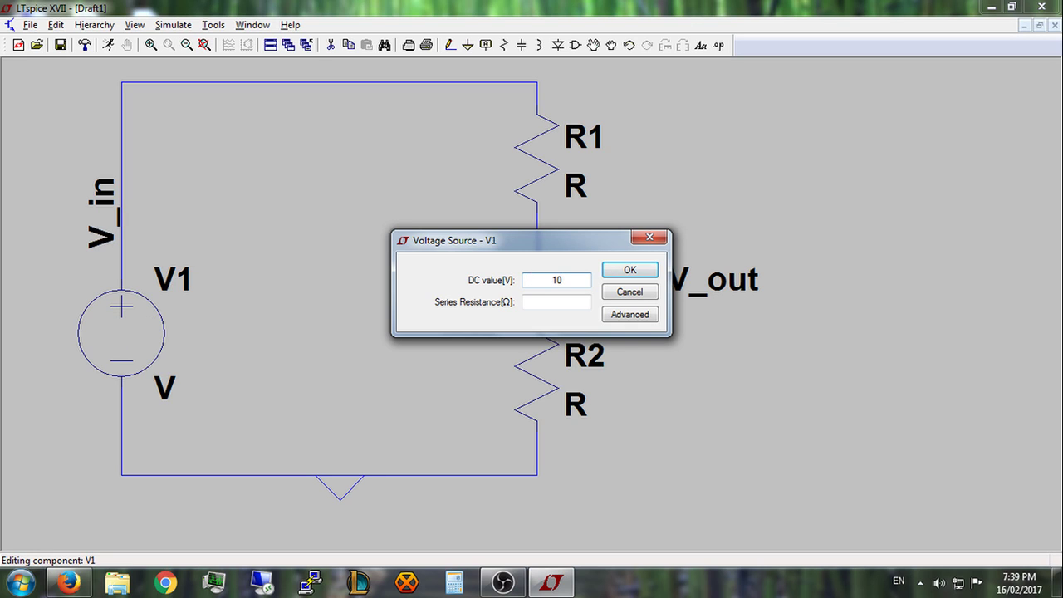
Step: Set V1's DC value to 10 V and R1's resistance to 10k
click(629, 270)
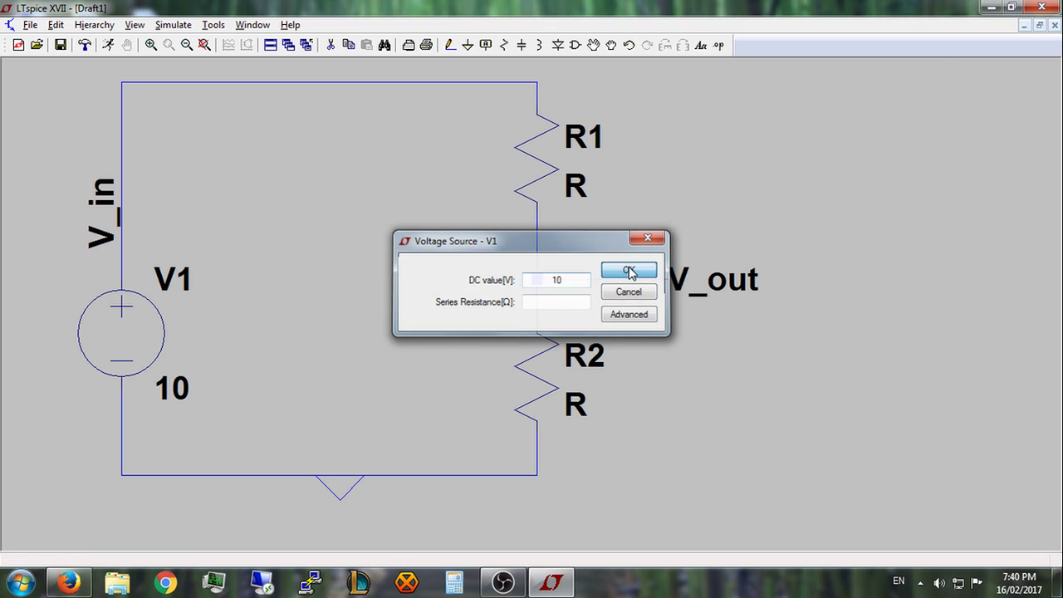
right_click(540, 163)
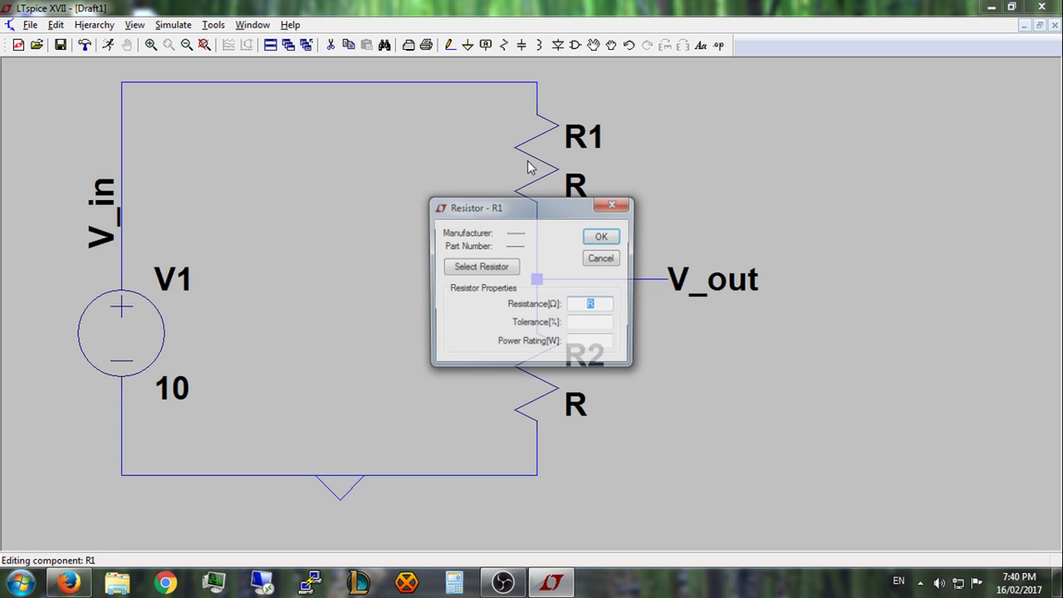
text(10)
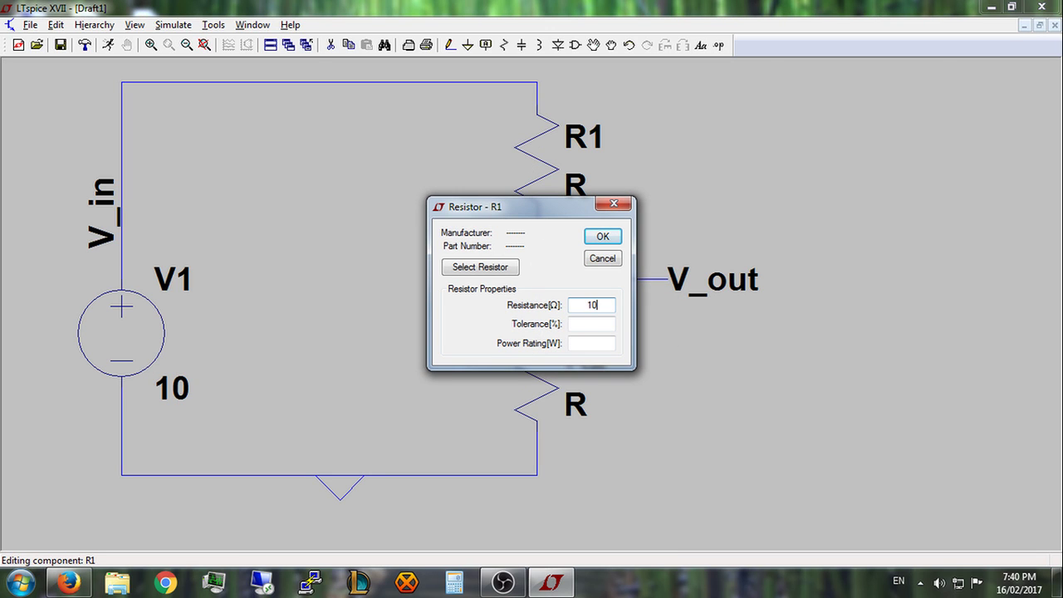
text(k)
click(600, 238)
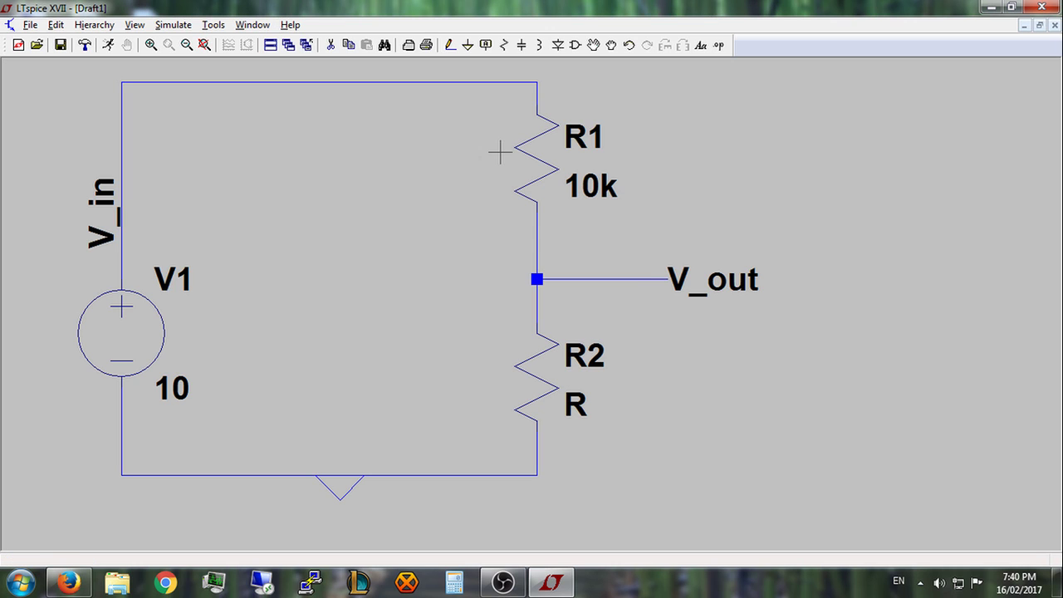
Step: Set R2's resistance to 10k, clearing the mistaken unit suffixes
right_click(541, 369)
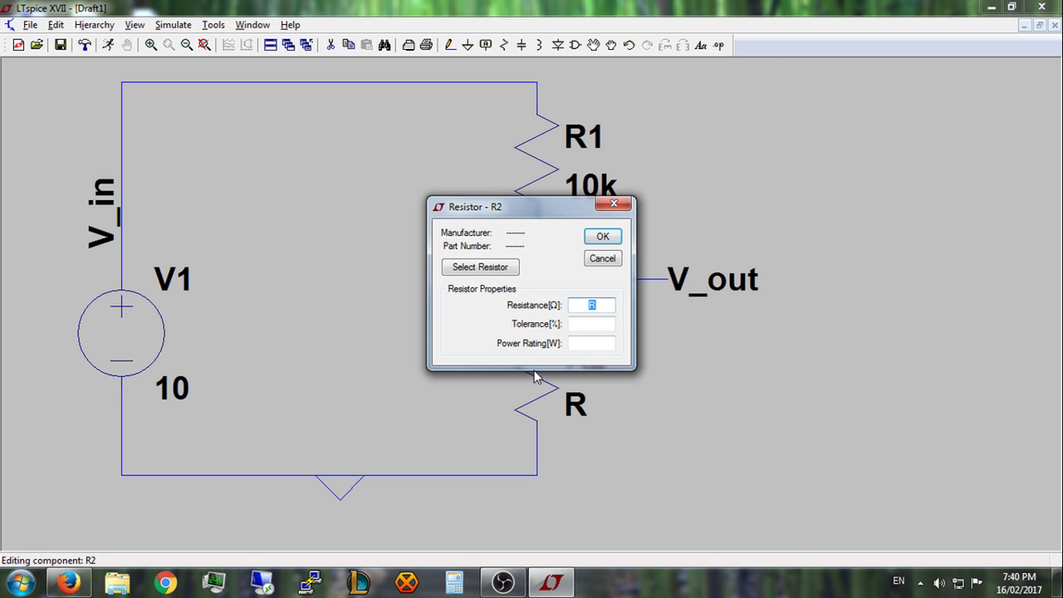
text(10k)
key(BackSpace)
text(m)
key(BackSpace)
text(u)
key(BackSpace)
text(MEG)
key(BackSpace)
key(BackSpace)
key(BackSpace)
text(k)
click(601, 237)
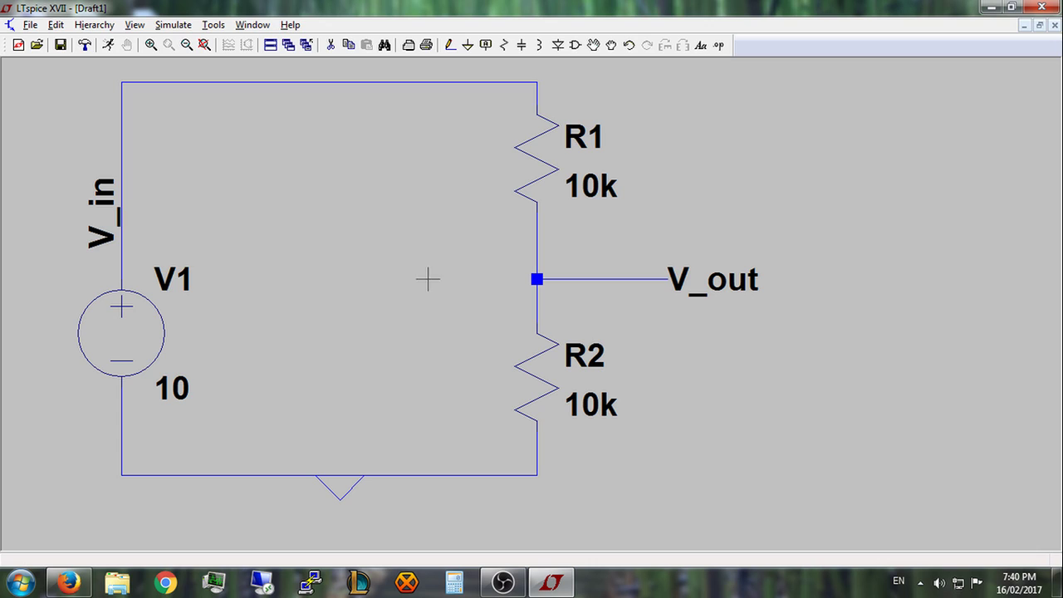
Step: Rotate and mirror a diode to point right, then place D1 inside the circuit
click(558, 45)
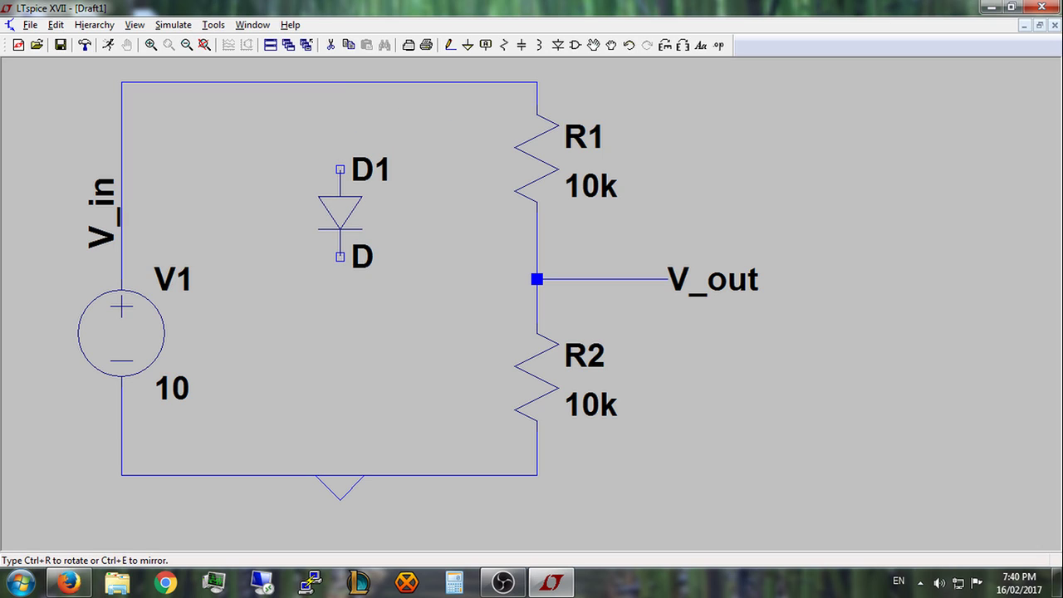
key(ctrl+r)
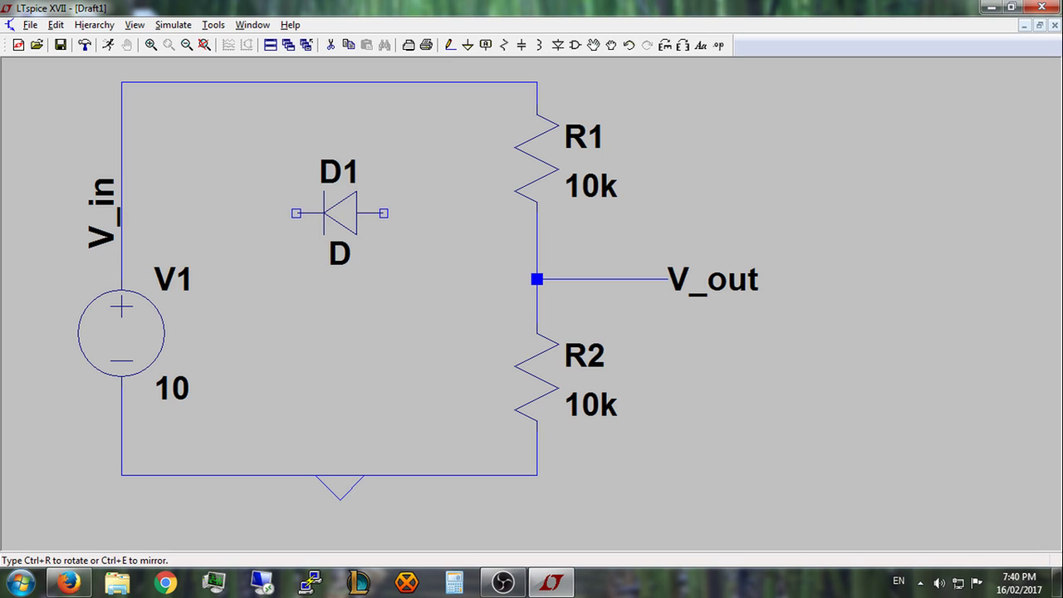
key(ctrl+r)
key(ctrl+r)
key(ctrl+e)
key(ctrl+e)
key(ctrl+e)
key(ctrl+e)
key(ctrl+e)
key(ctrl+e)
click(318, 214)
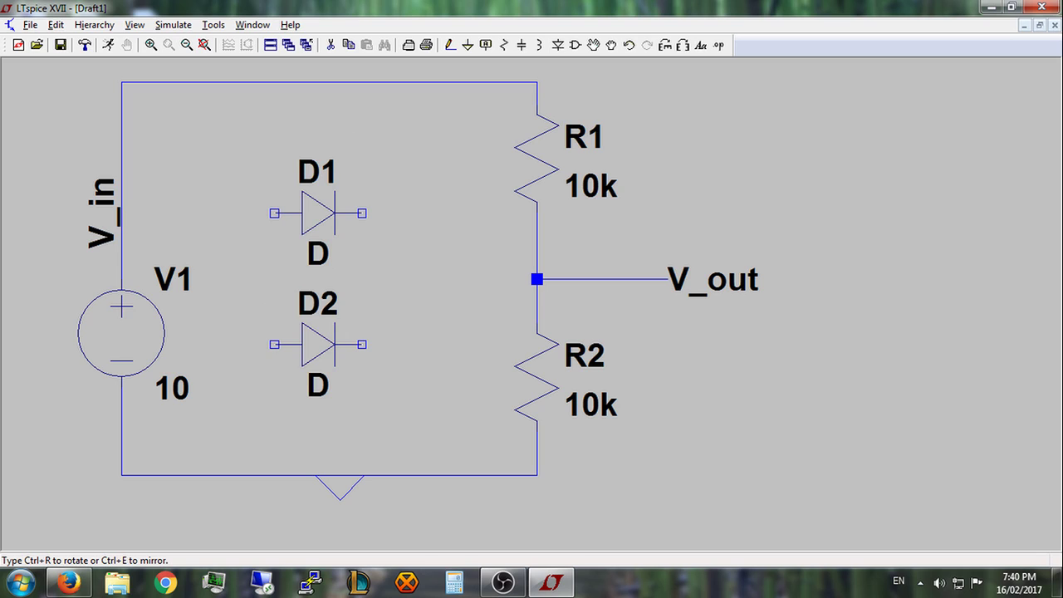
Step: Delete diode D1 and its labels from the schematic
key(Escape)
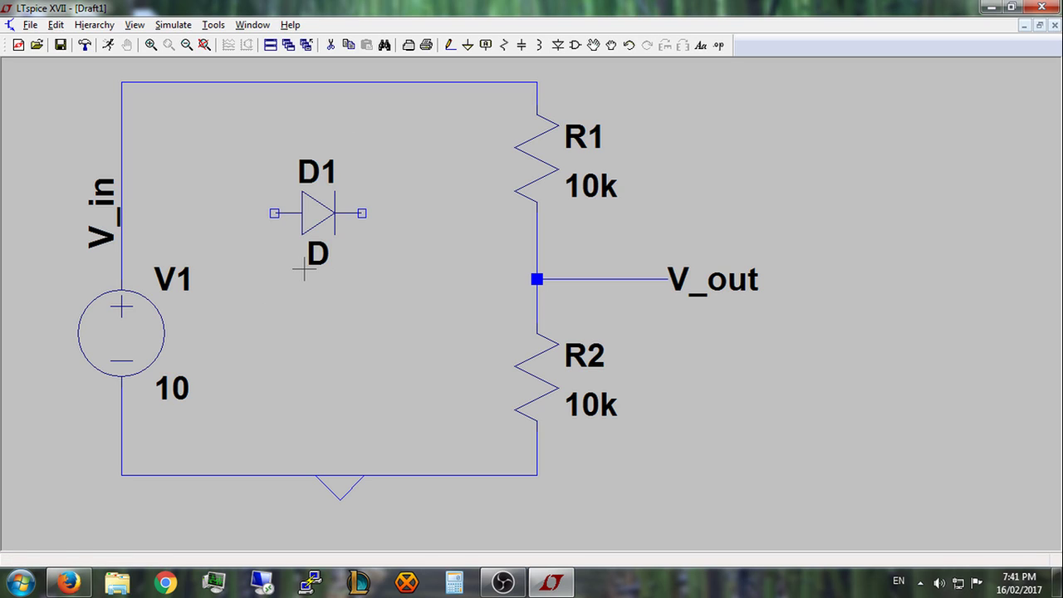
key(Delete)
click(320, 212)
key(Escape)
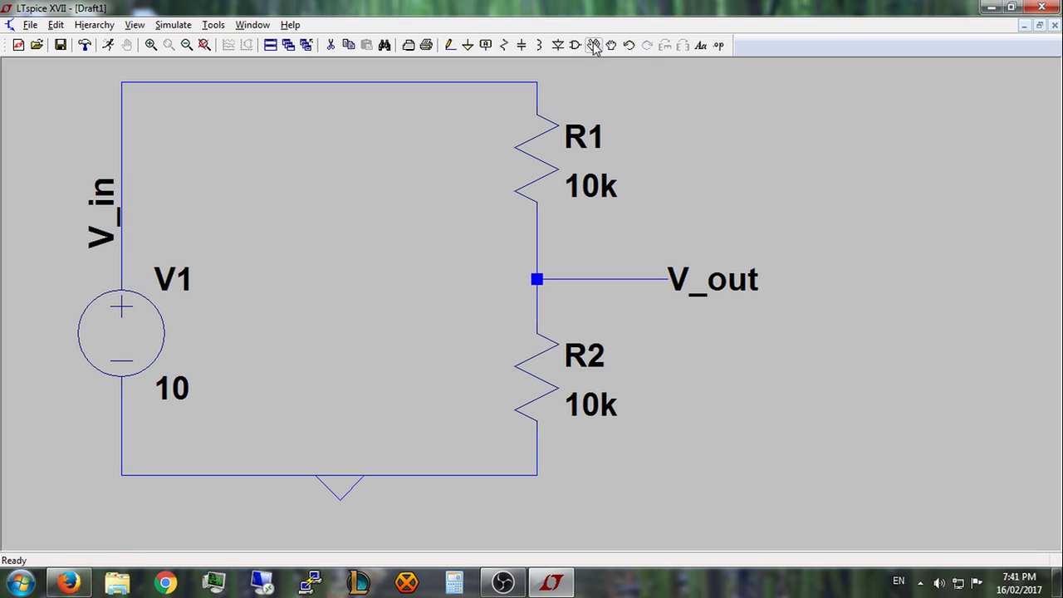
click(594, 45)
click(534, 157)
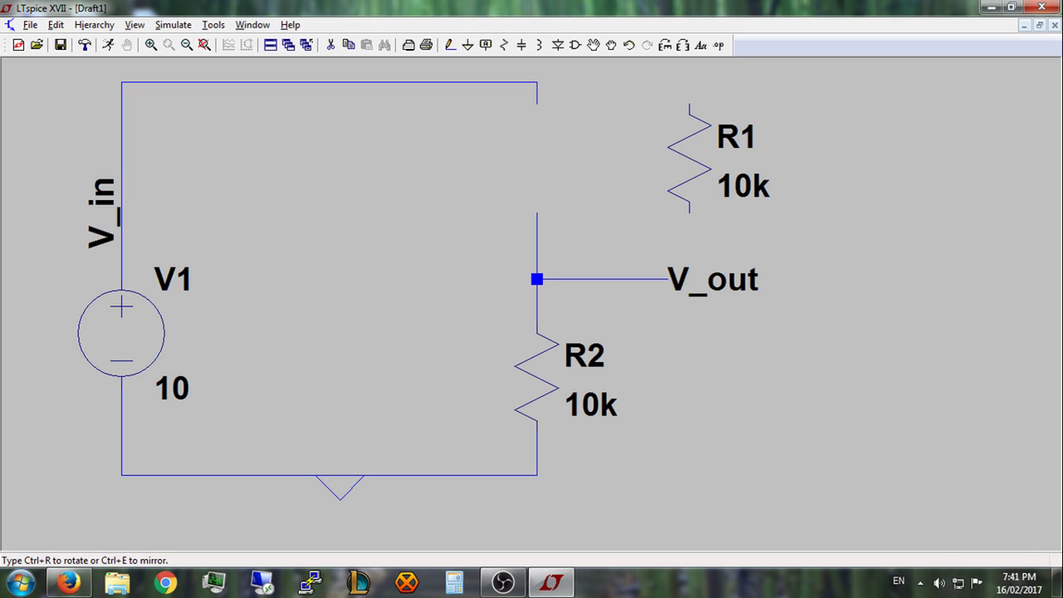
click(670, 142)
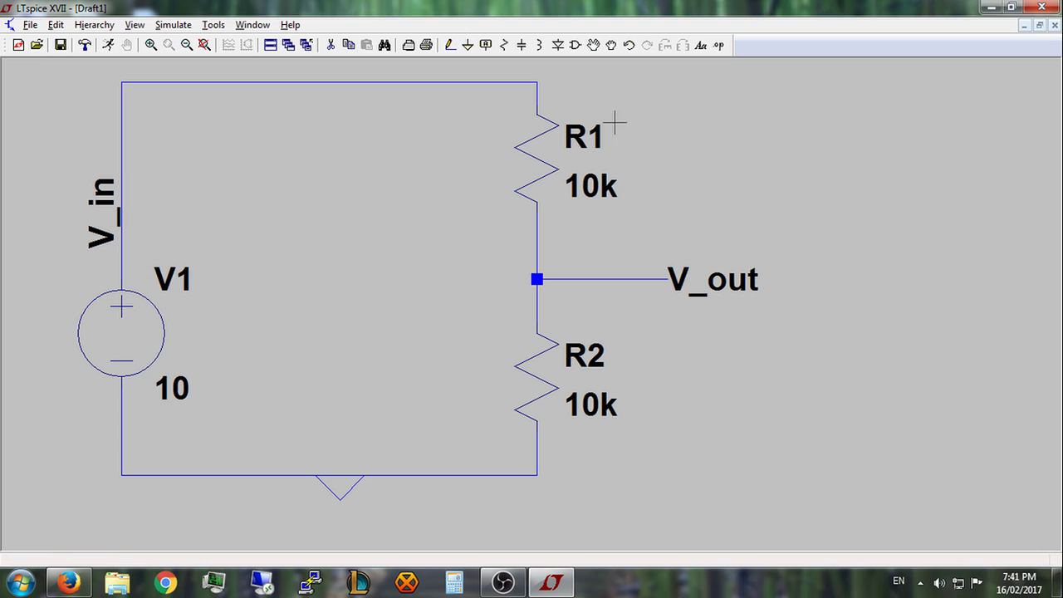
click(612, 46)
click(532, 142)
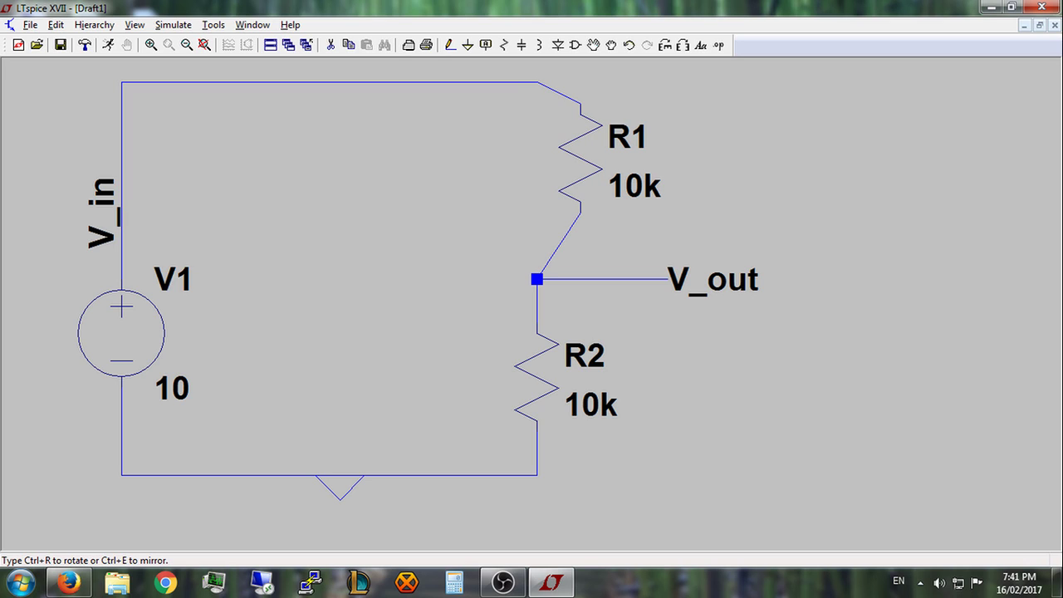
key(Escape)
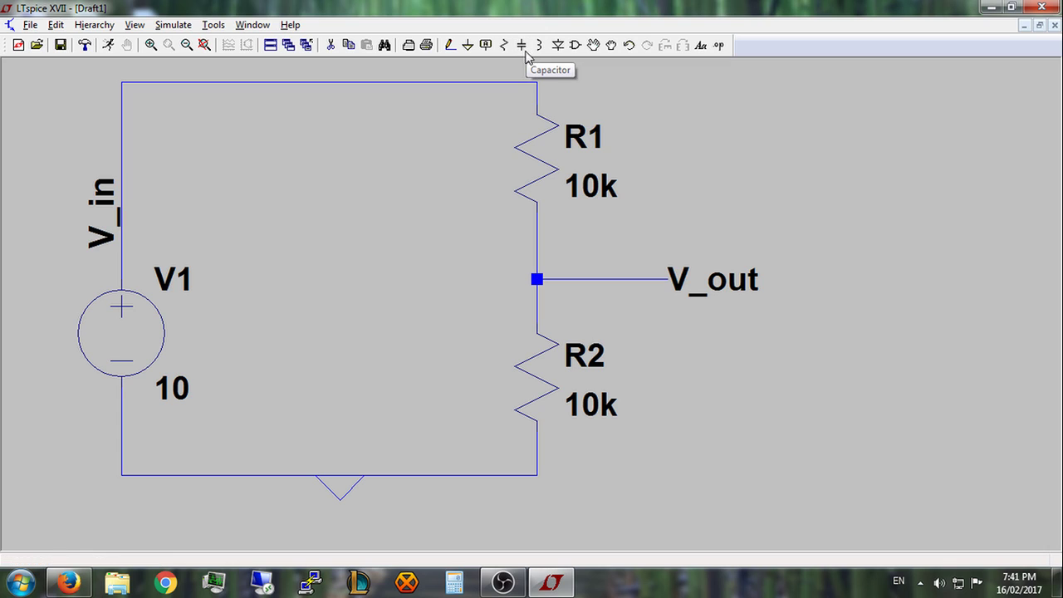
Step: Add the text comment 'VEGEteK LTspice tutorial' at the schematic's top right
click(701, 47)
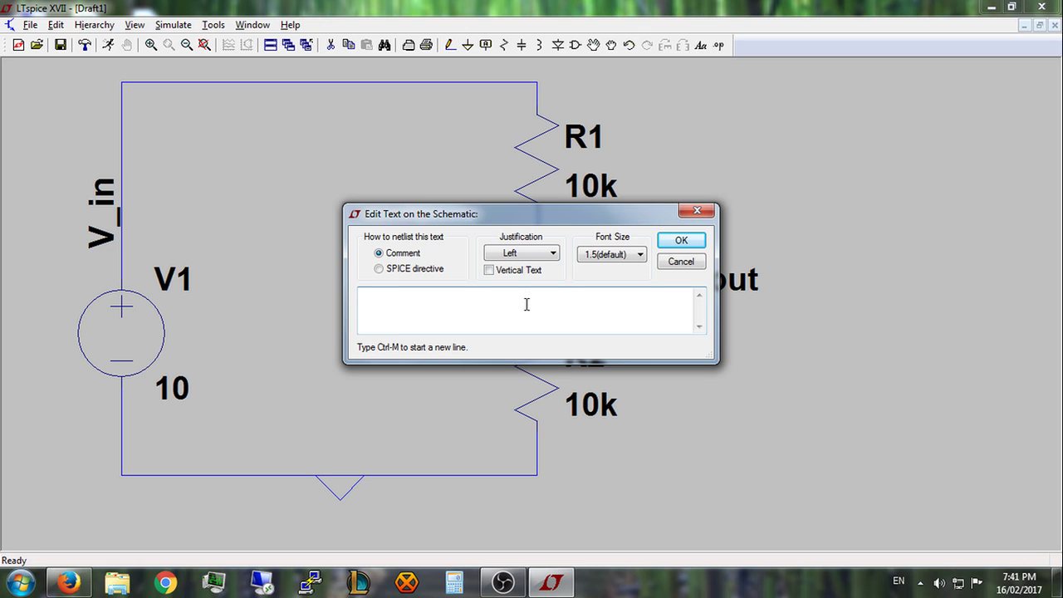
text(VEGEteK LTs)
text(pice tutorial)
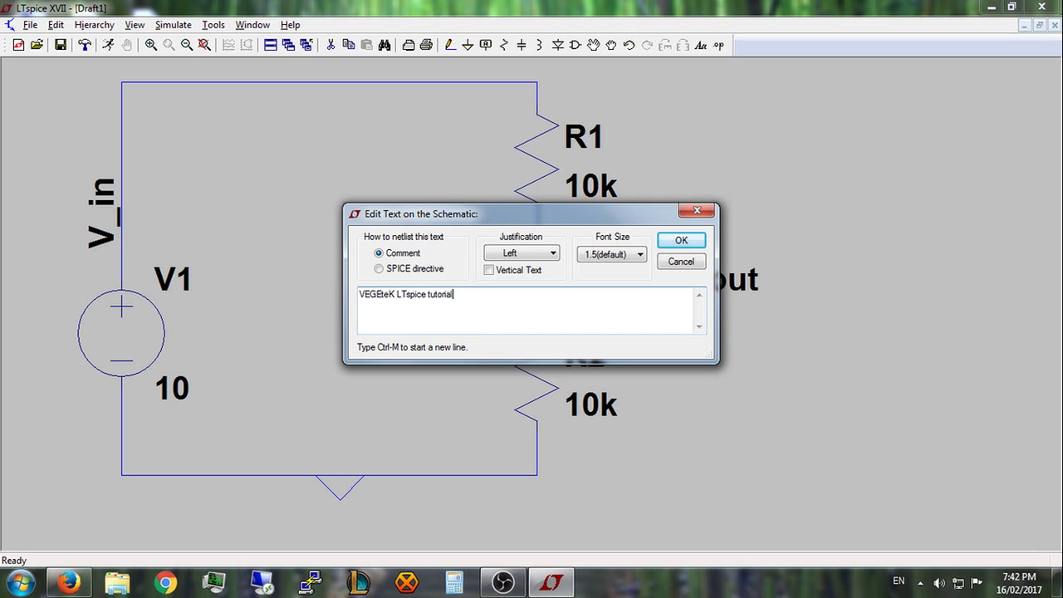
click(681, 240)
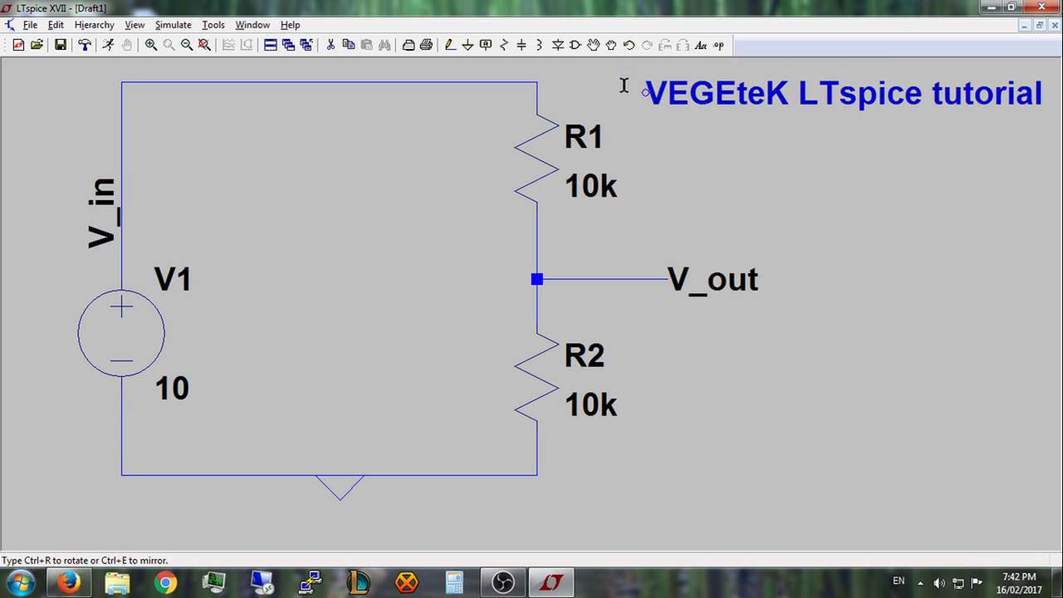
click(719, 108)
Step: Dismiss the context menu and zoom to fit the whole schematic
right_click(736, 181)
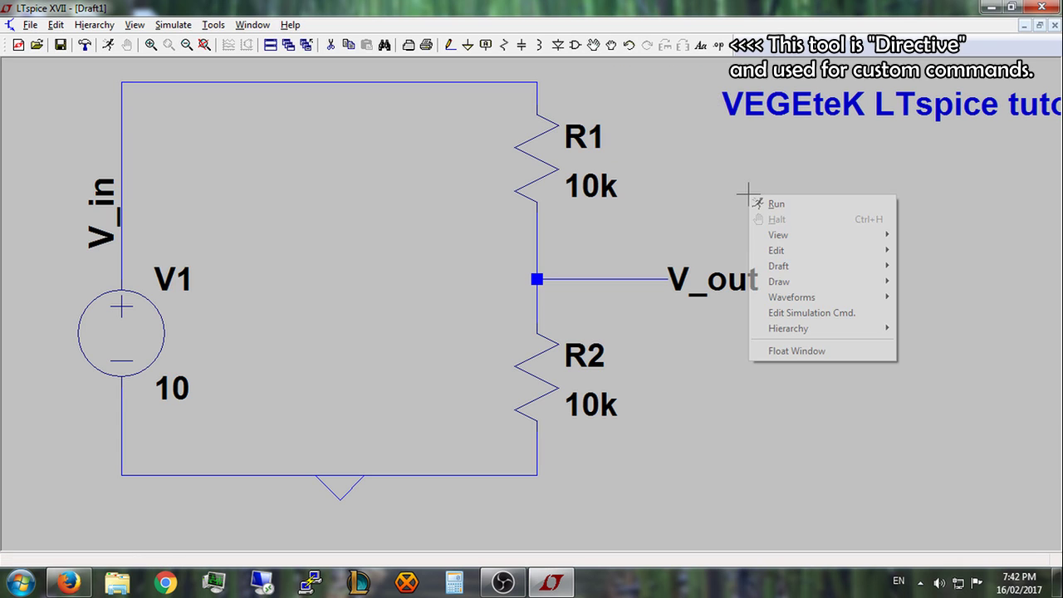
click(638, 178)
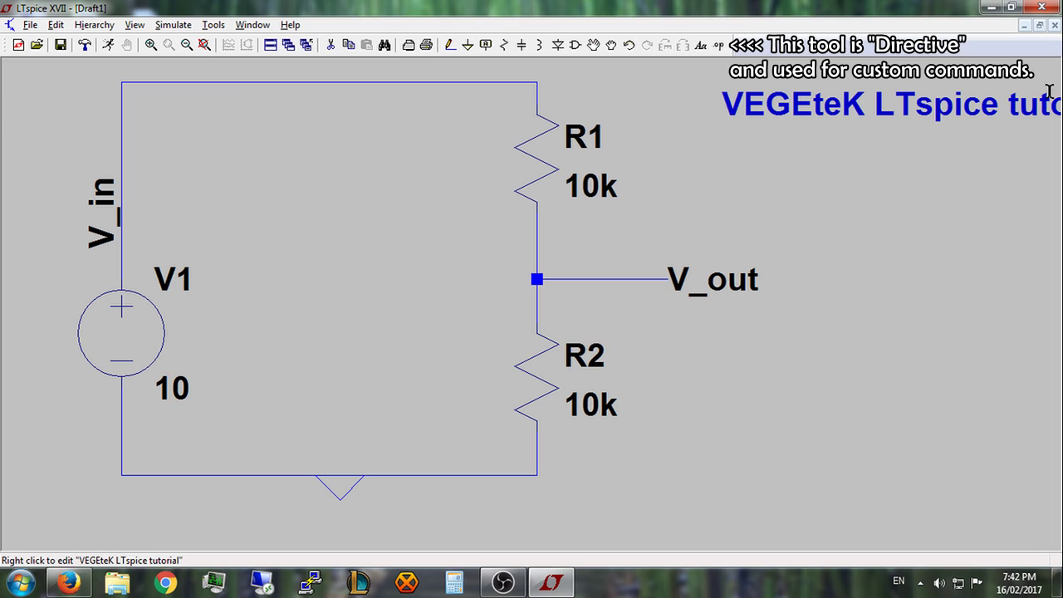
click(203, 44)
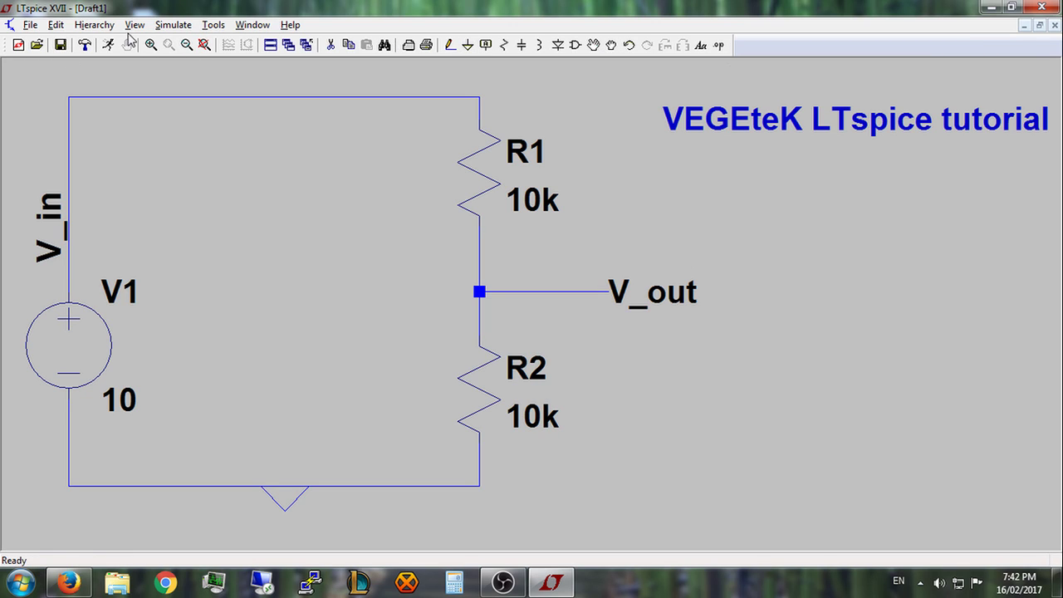
Step: Set a 1m transient stop time and place the .tran 1m directive at lower right
click(177, 27)
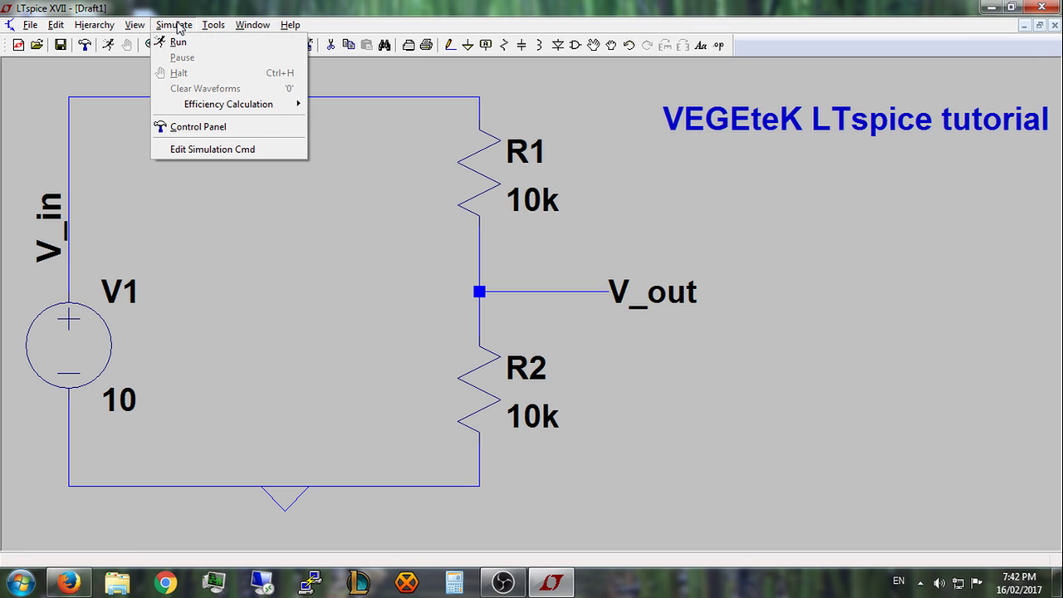
click(191, 151)
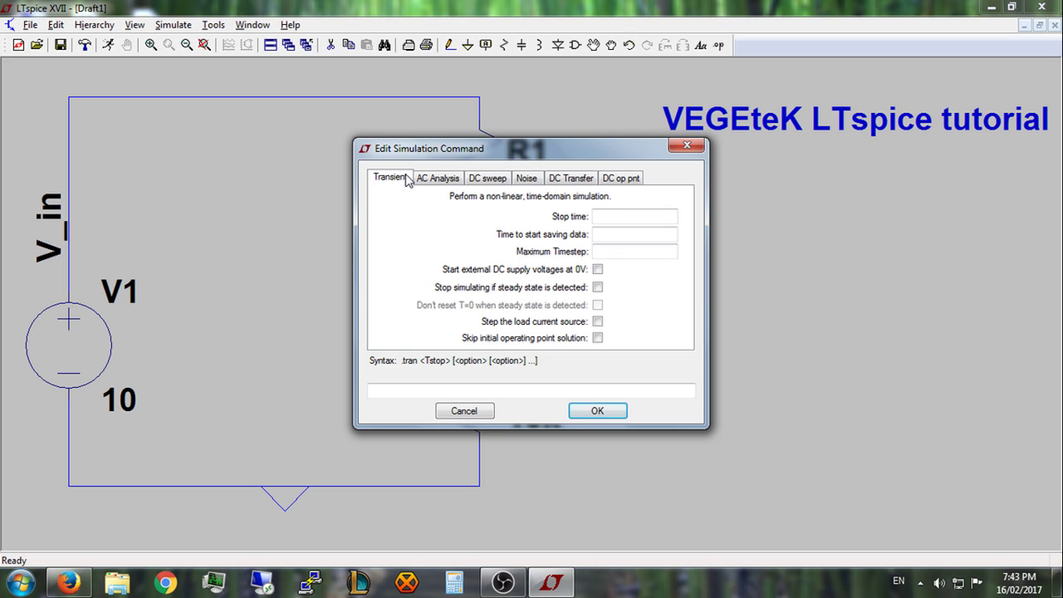
click(594, 216)
text(1m)
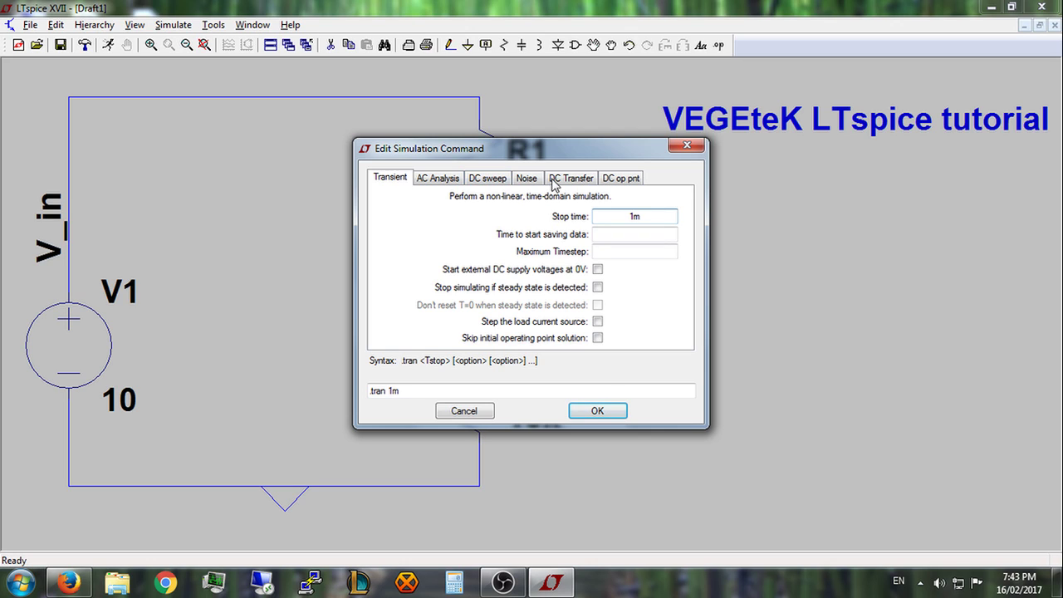
double_click(631, 213)
key(BackSpace)
click(594, 412)
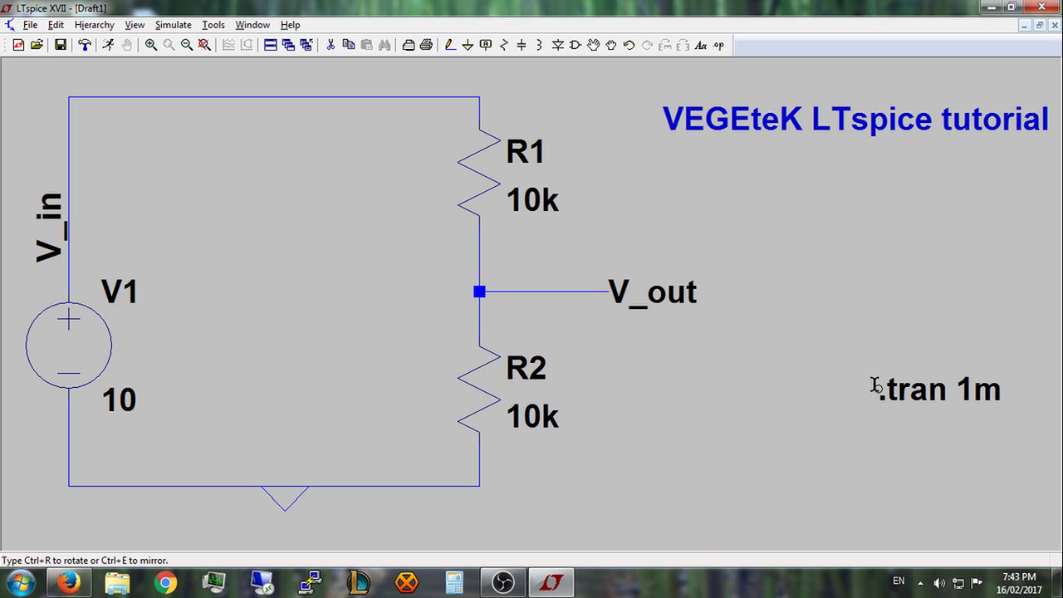
click(964, 507)
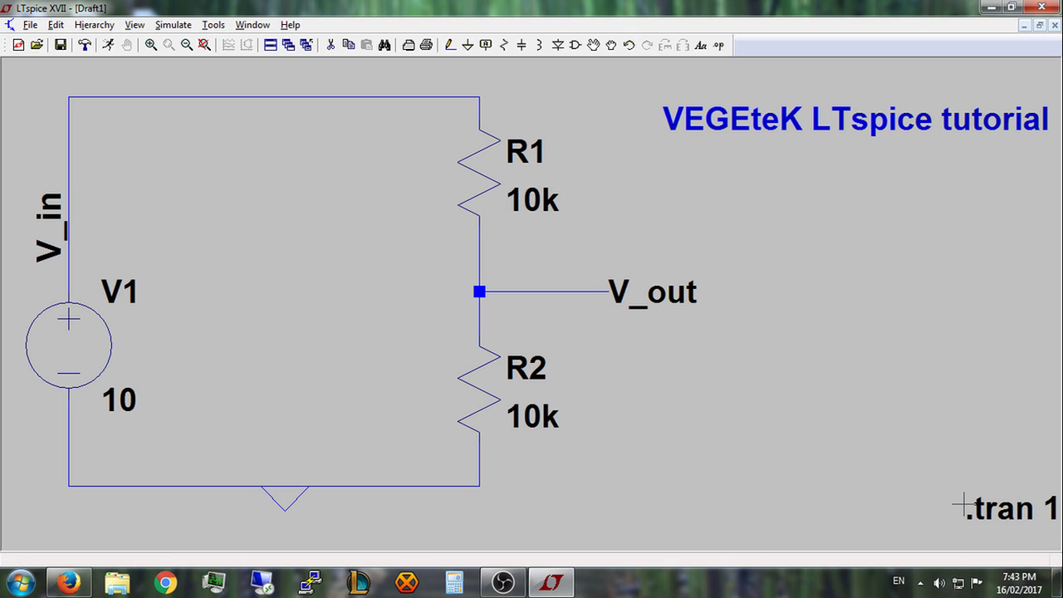
click(203, 45)
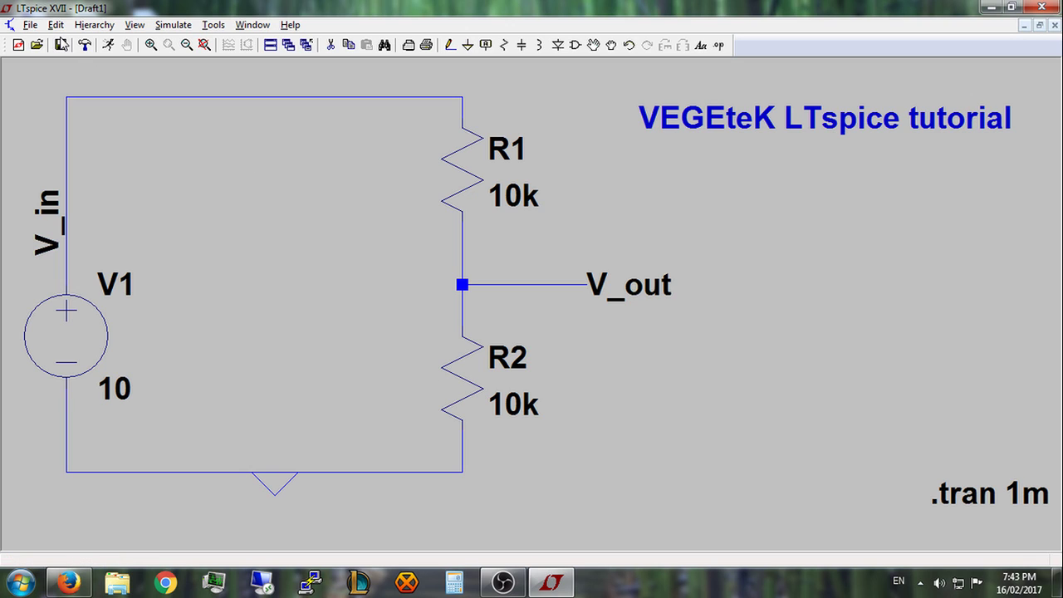
Step: Run the 1 ms simulation and plot V(v_in), checking its value with a cursor
click(108, 44)
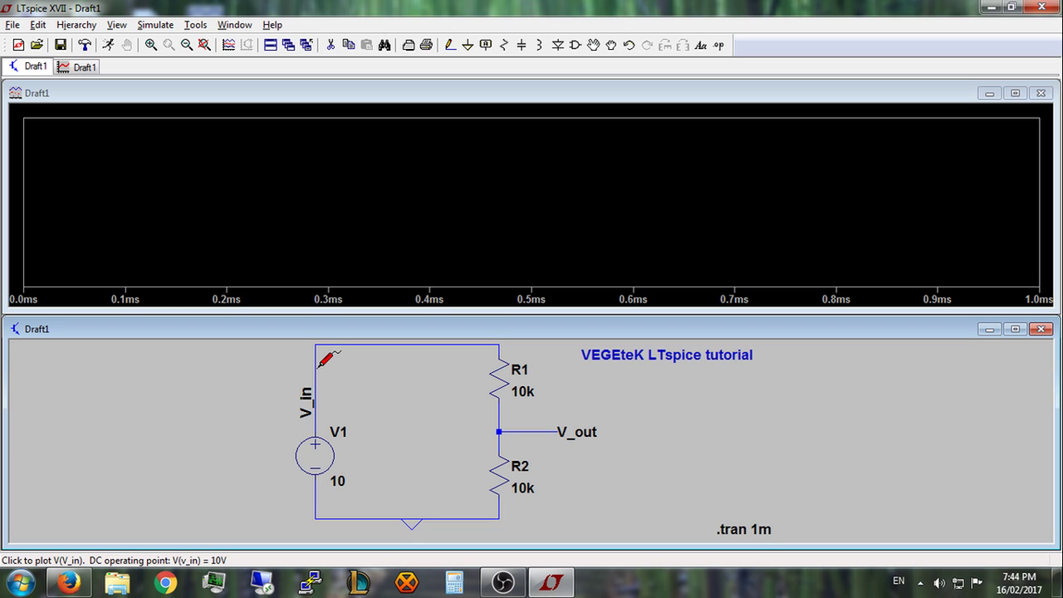
click(318, 366)
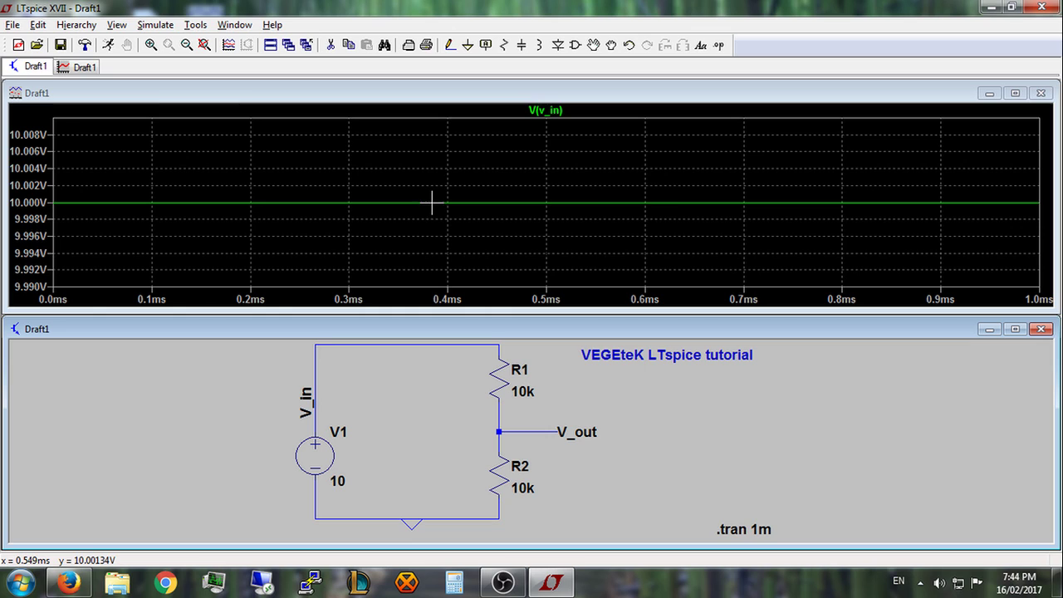
click(552, 109)
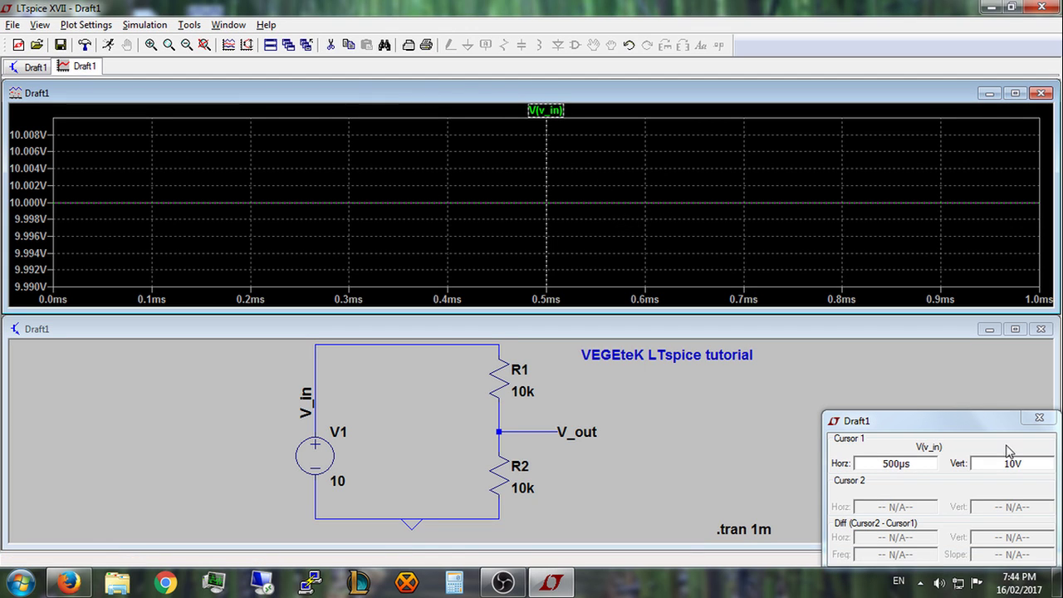
mouse_move(548, 203)
mouse_down()
mouse_move(650, 204)
mouse_move(349, 204)
mouse_move(572, 208)
mouse_up()
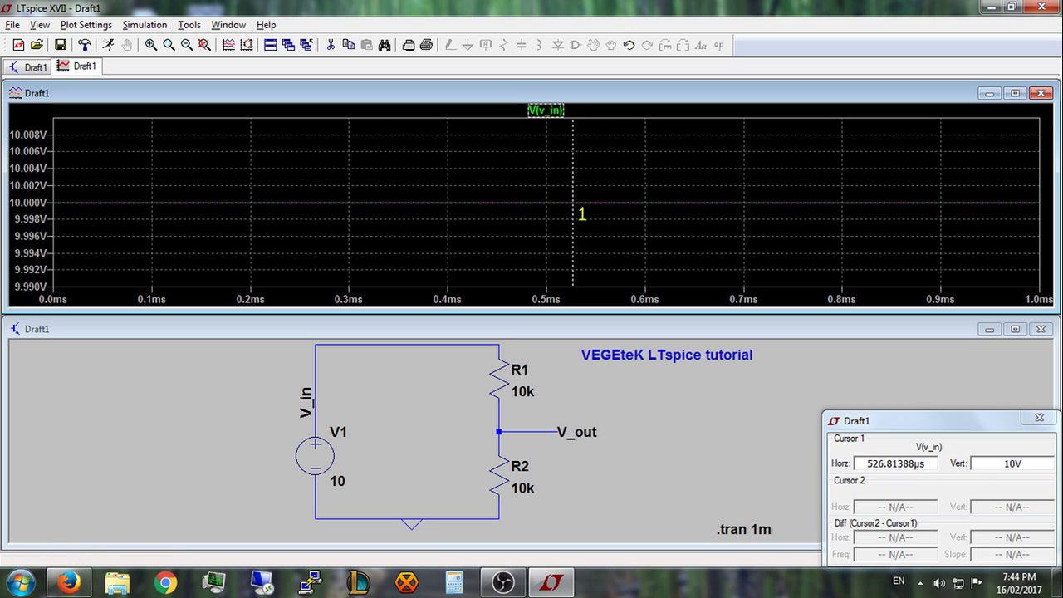
click(1039, 418)
Step: Add the V(v_out) voltage trace to the plot
click(526, 446)
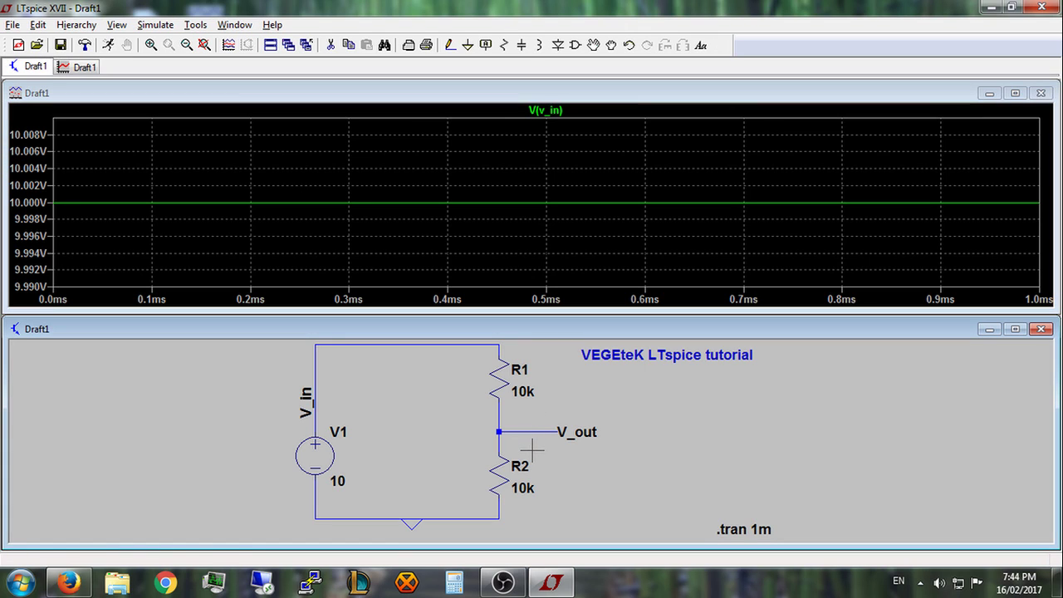
click(526, 433)
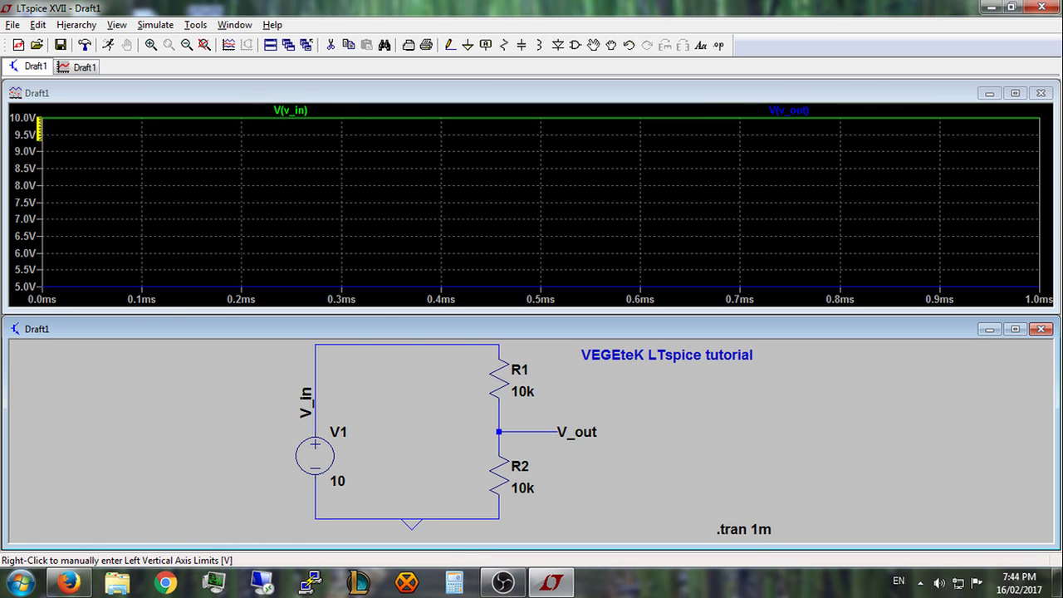
right_click(220, 198)
Step: Zoom the plot to fit the full data and autorange the Y-axis
click(230, 205)
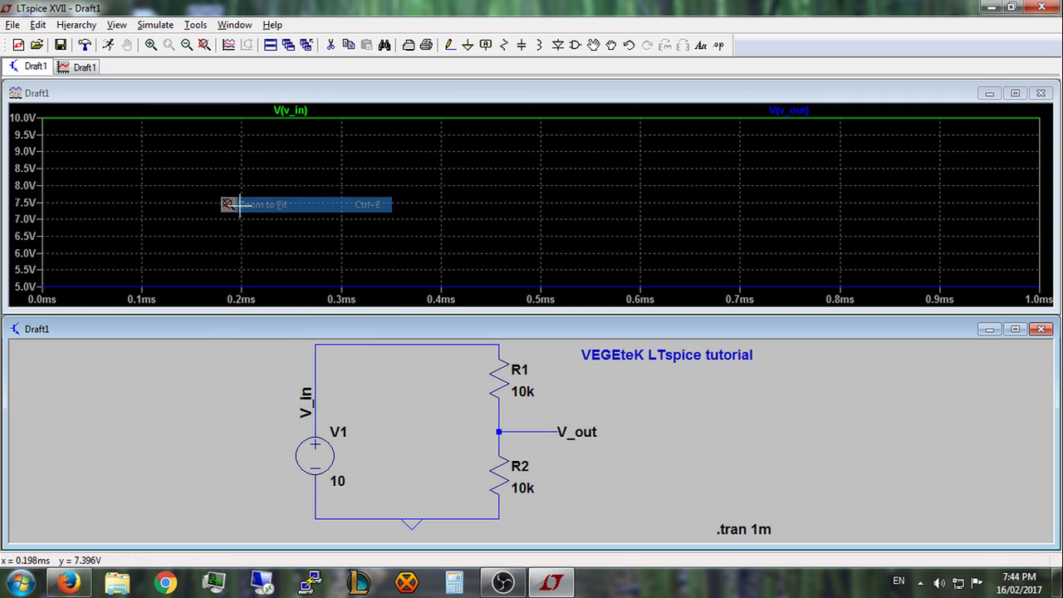
right_click(306, 174)
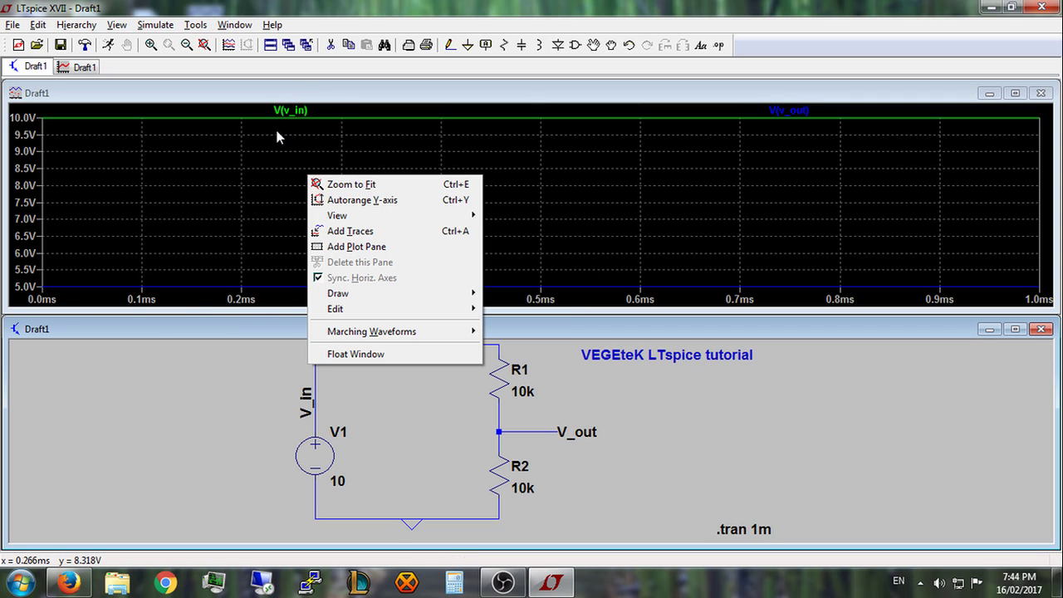
click(357, 200)
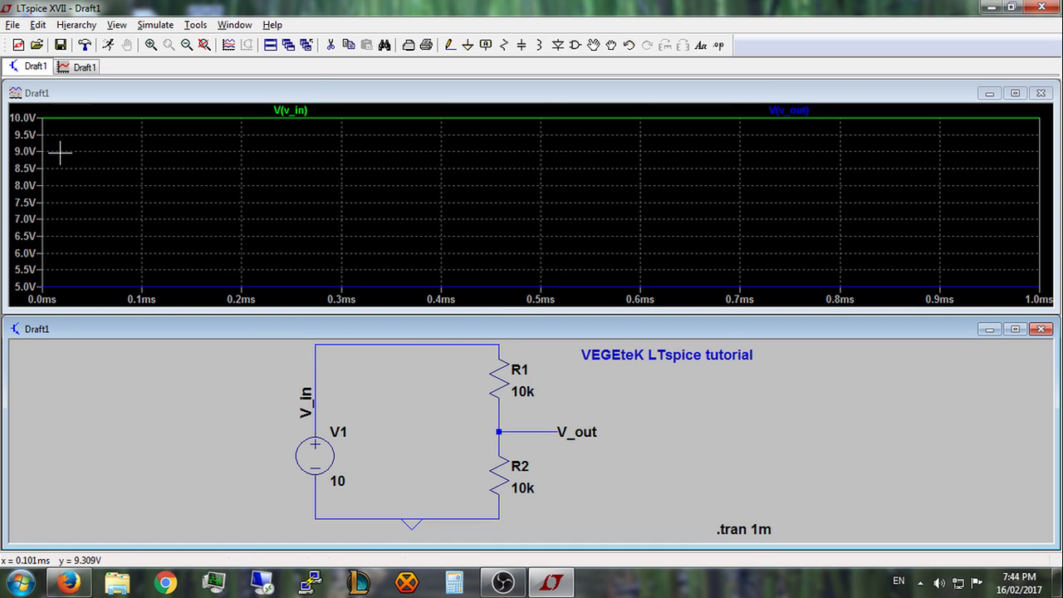
right_click(315, 165)
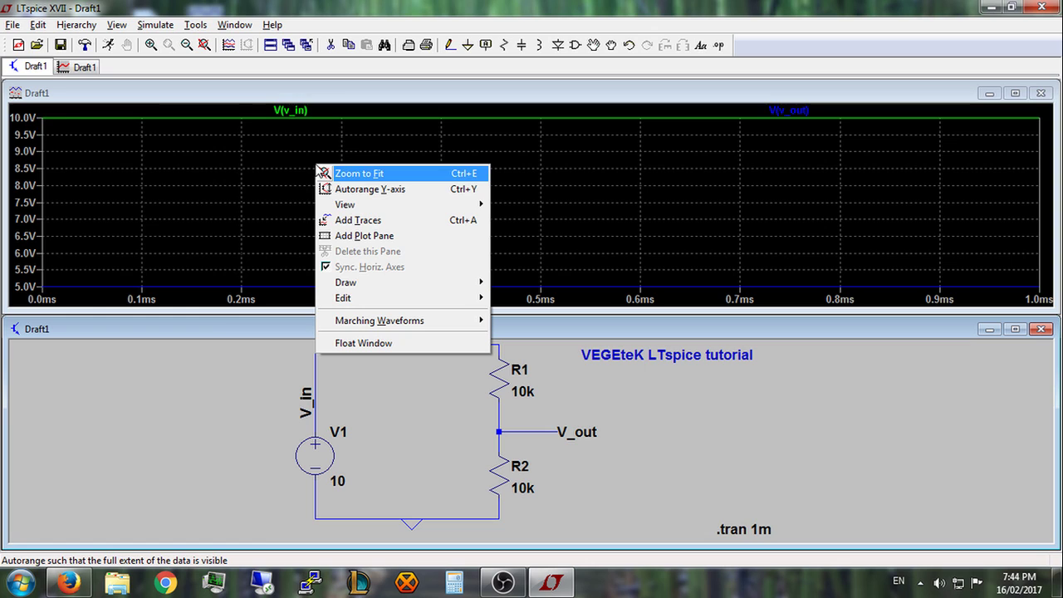
click(649, 170)
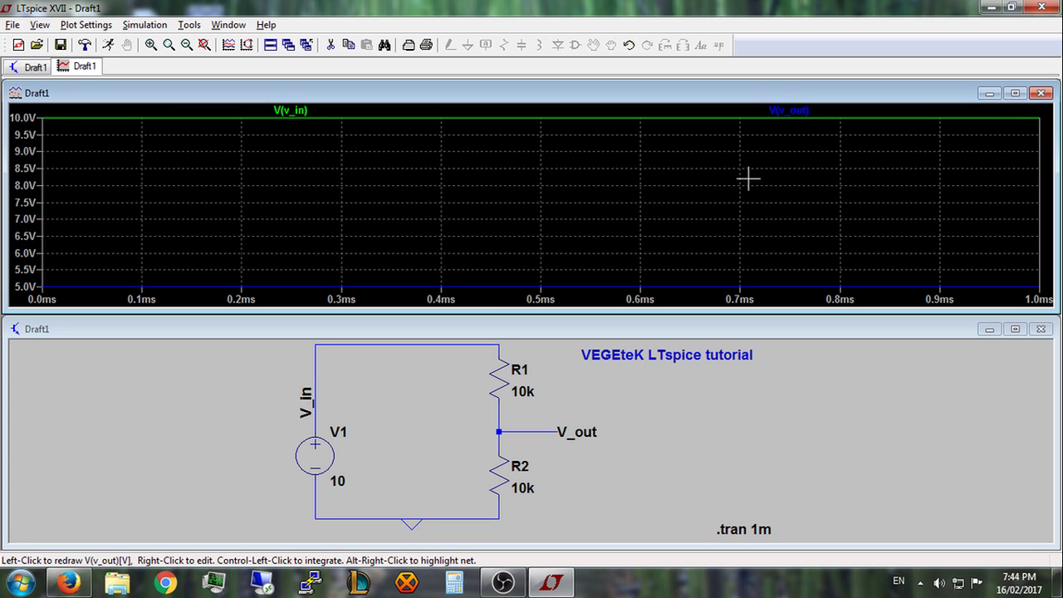
Step: Delete the V(v_out) trace and return to the schematic
right_click(793, 111)
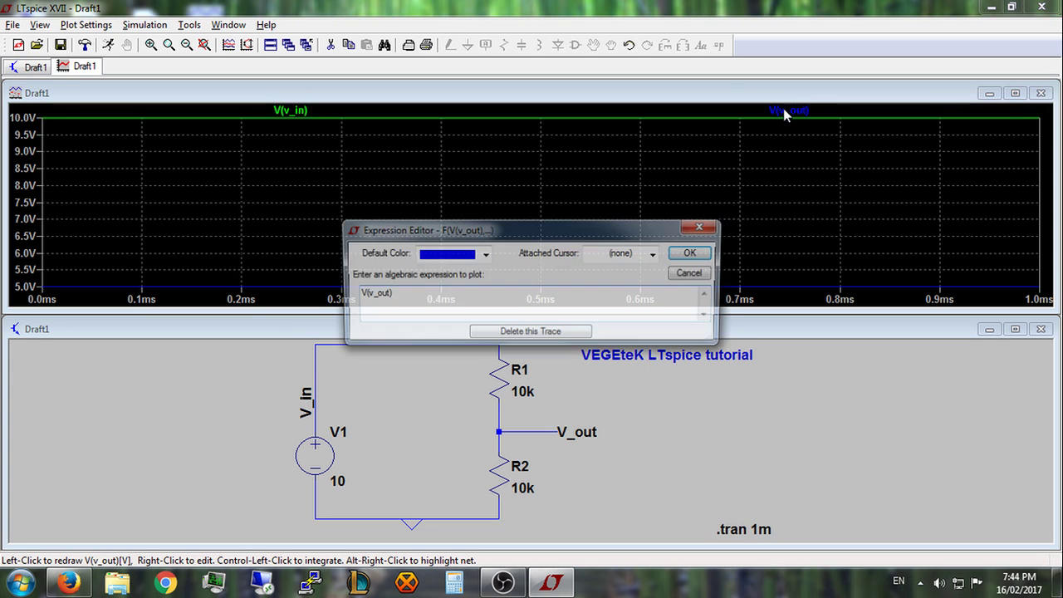
click(532, 334)
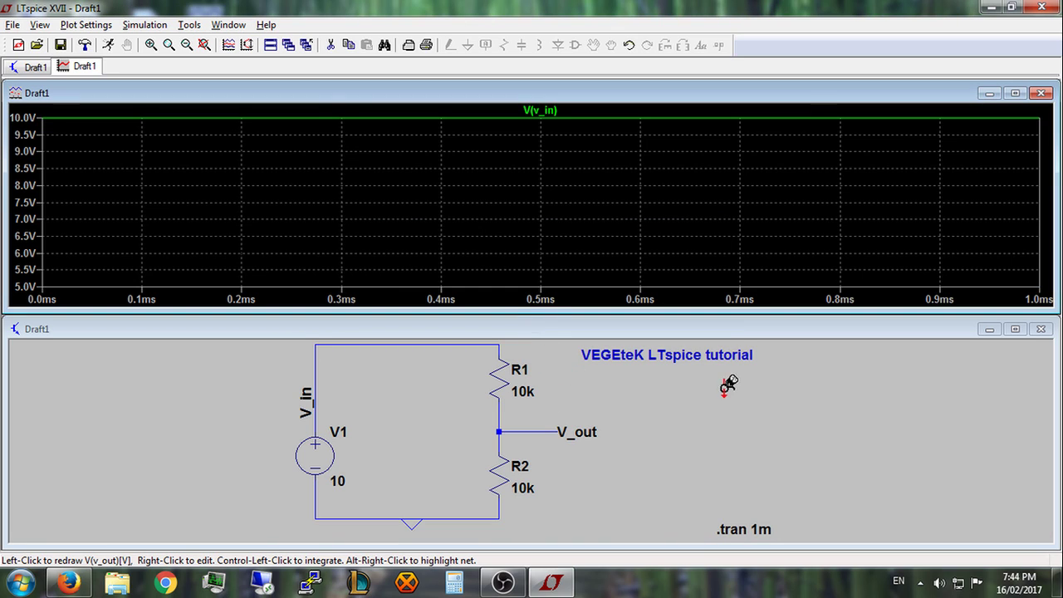
click(702, 330)
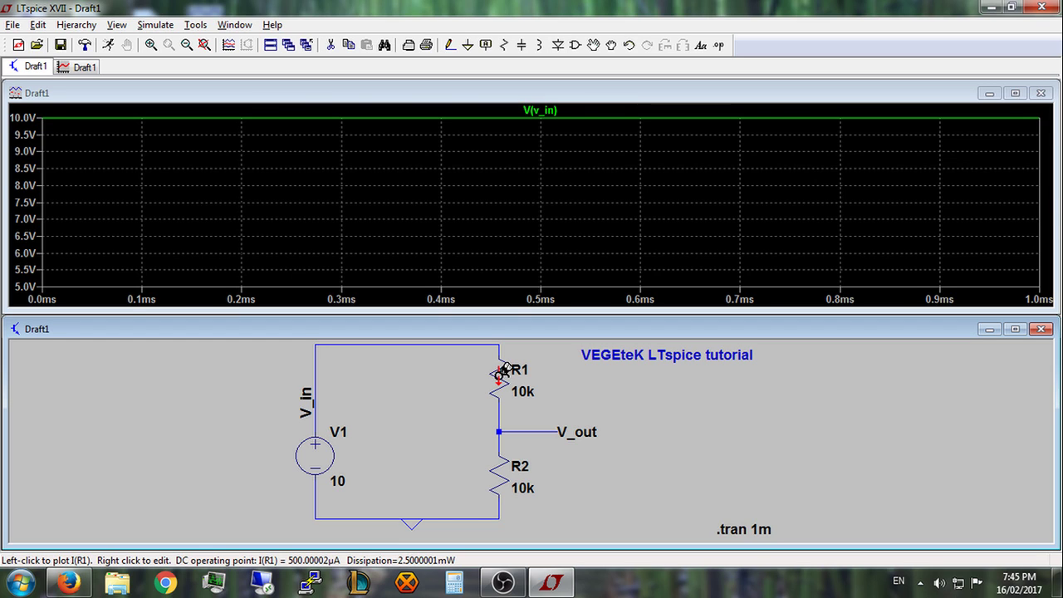
Step: Plot I(R1), read its roughly 500 µA value with a cursor, then delete the trace
click(501, 373)
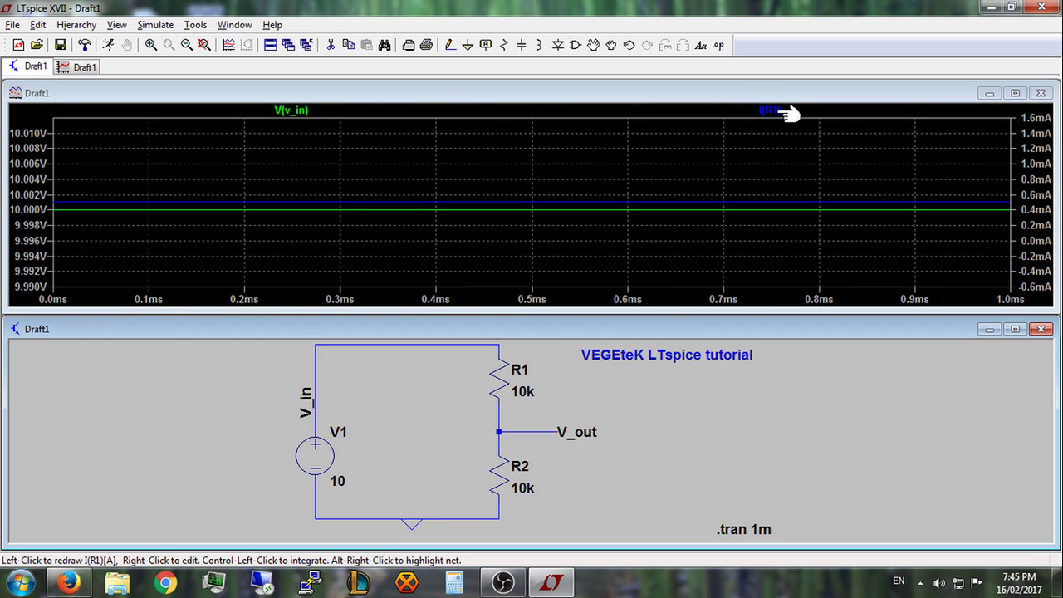
click(779, 111)
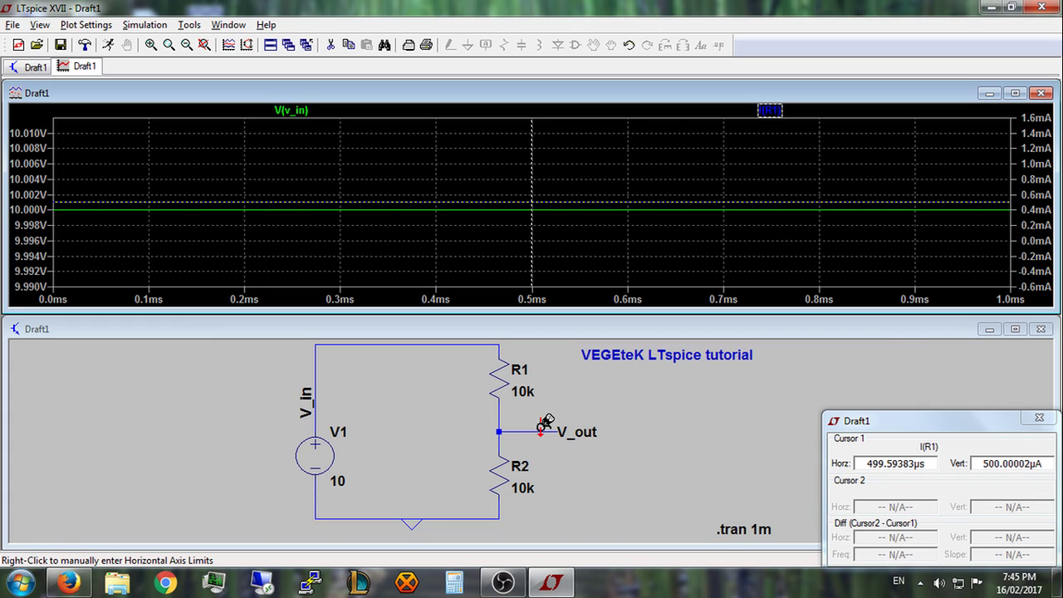
click(1039, 418)
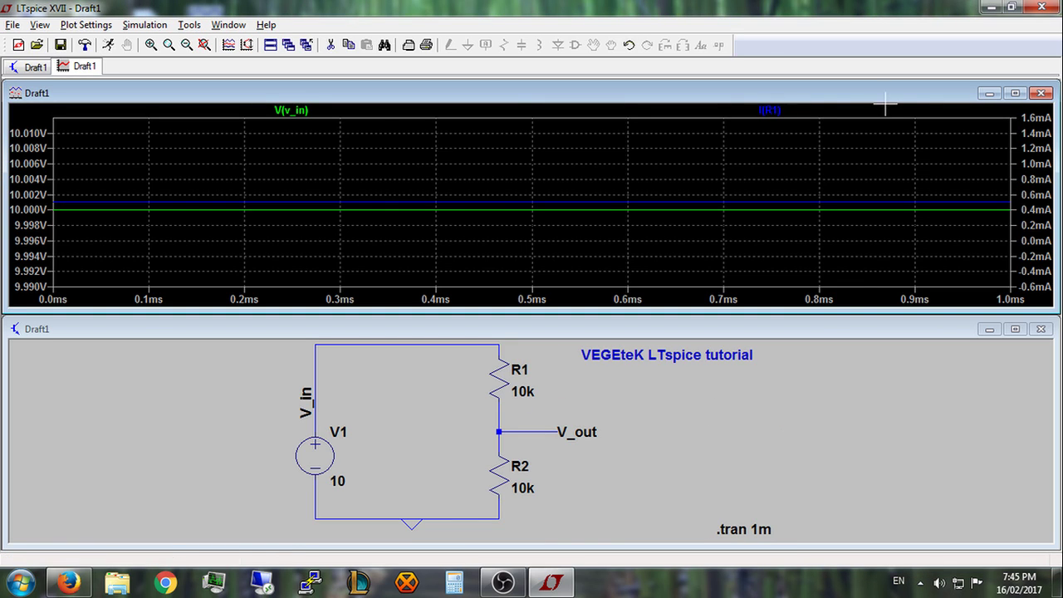
click(771, 110)
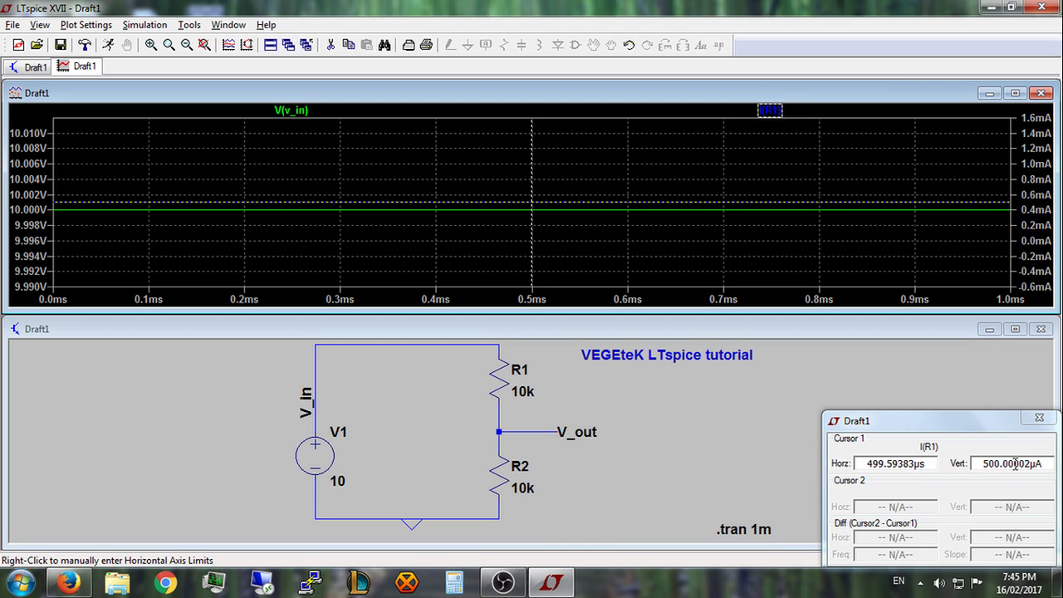
click(1039, 417)
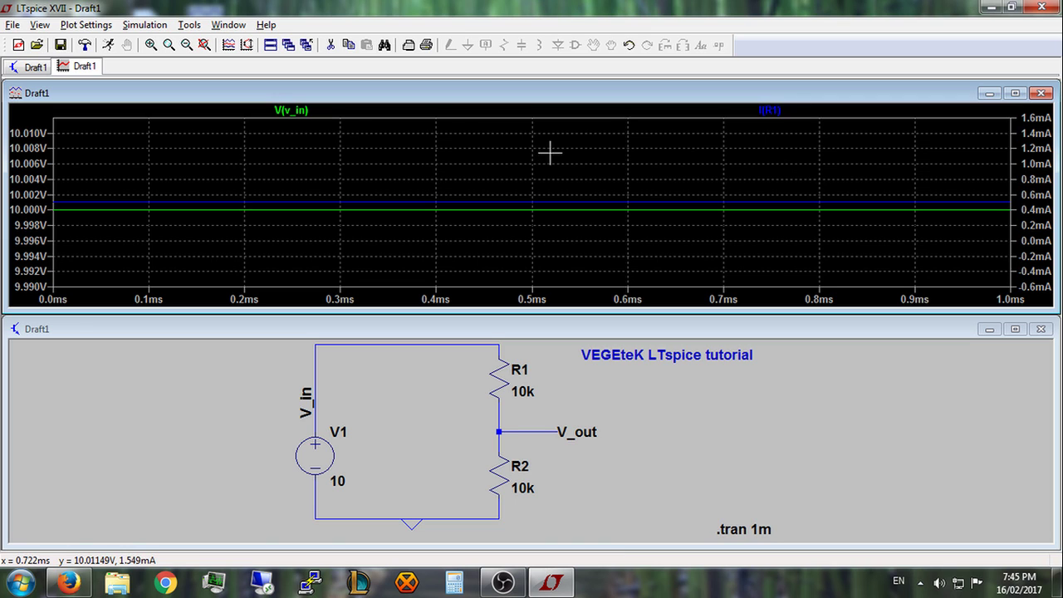
right_click(771, 111)
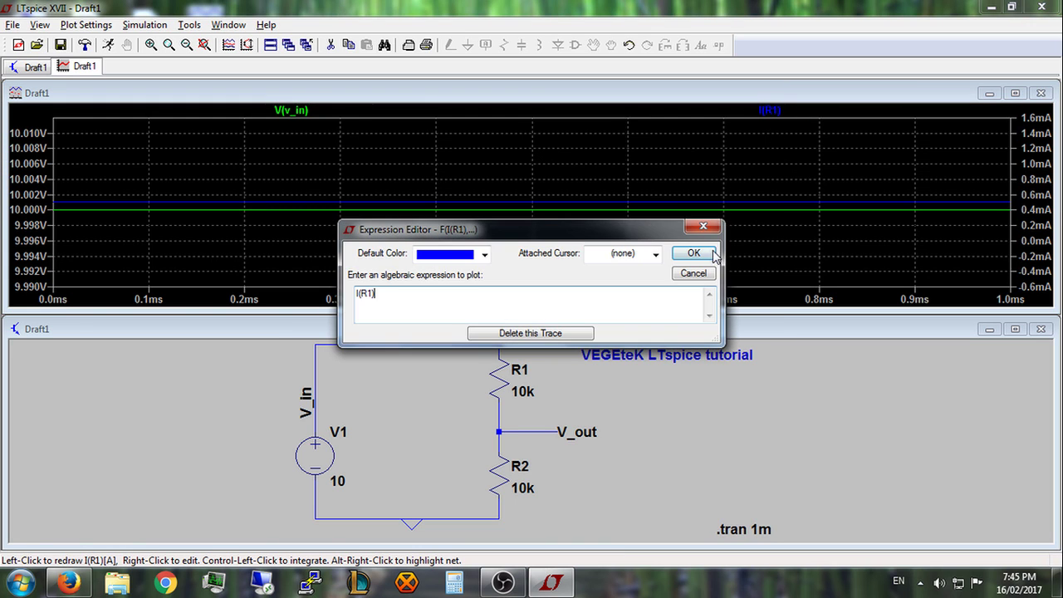
click(546, 330)
Step: Add a new plot pane with I(R1), maximize the plot and autorange its axis
right_click(525, 131)
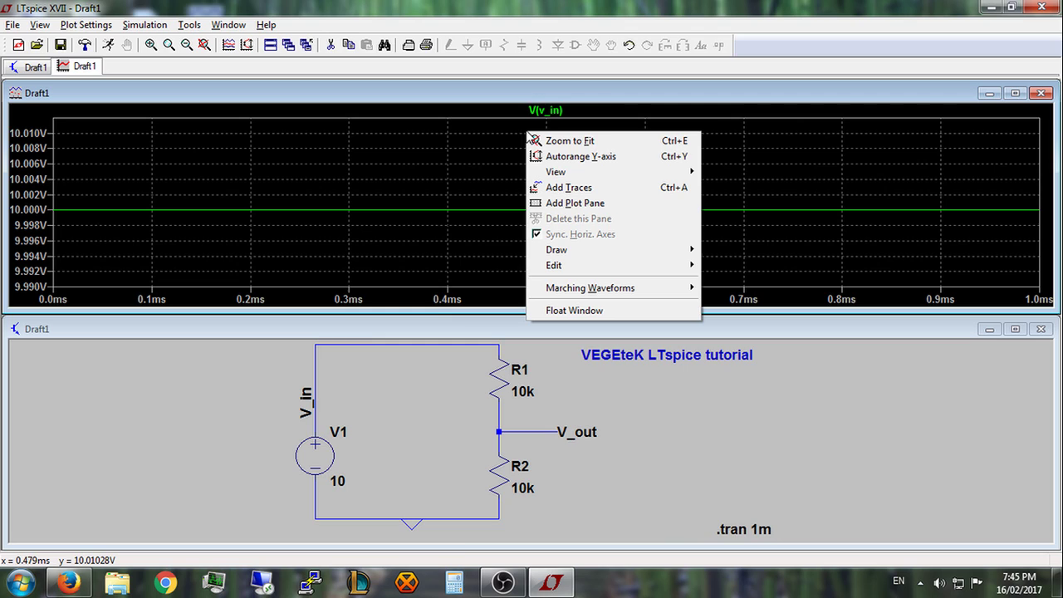
click(598, 209)
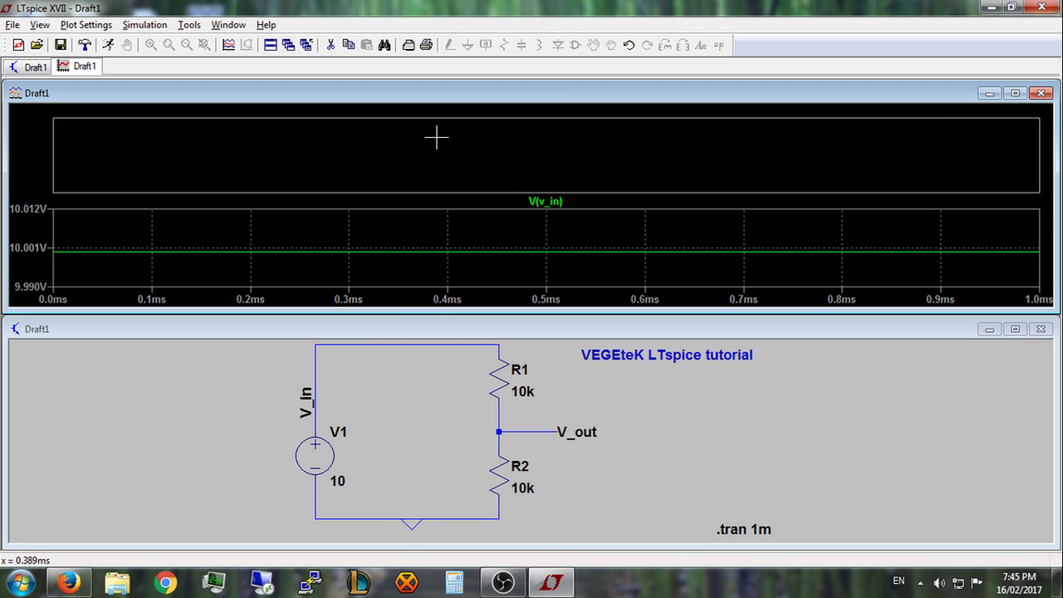
click(498, 373)
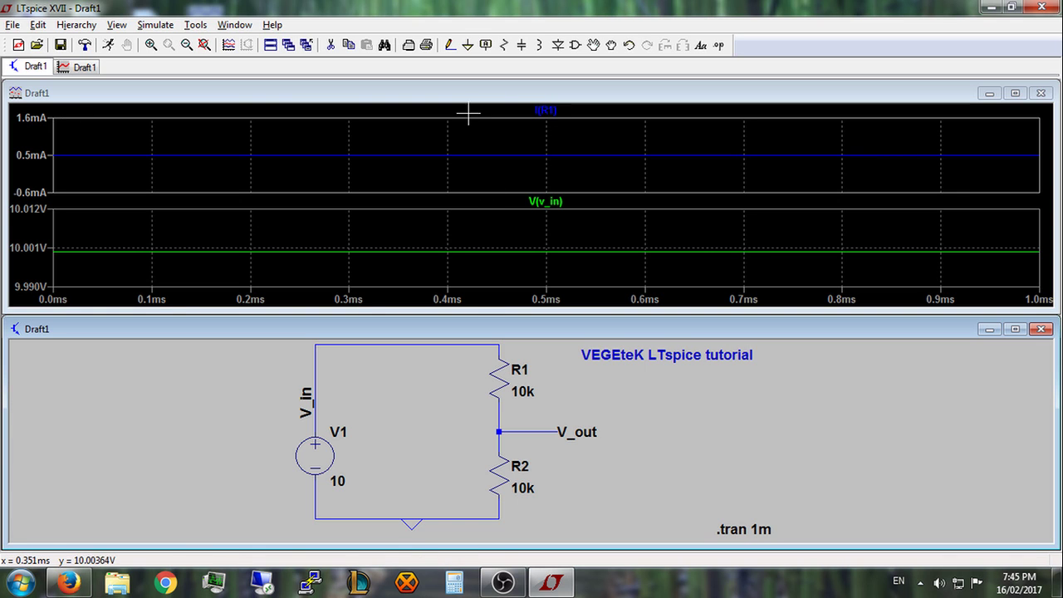
double_click(505, 93)
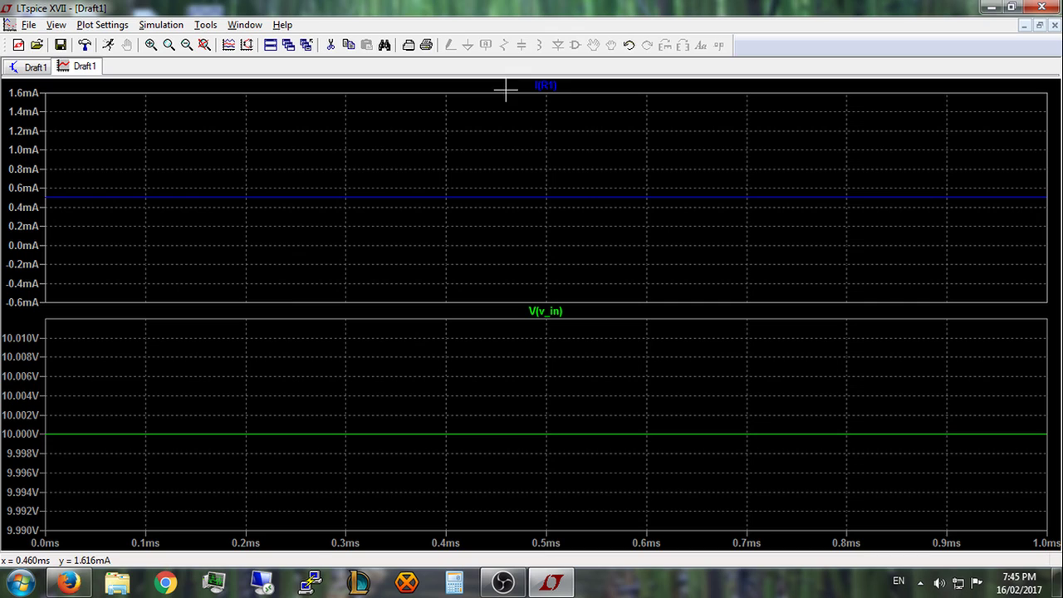
right_click(449, 153)
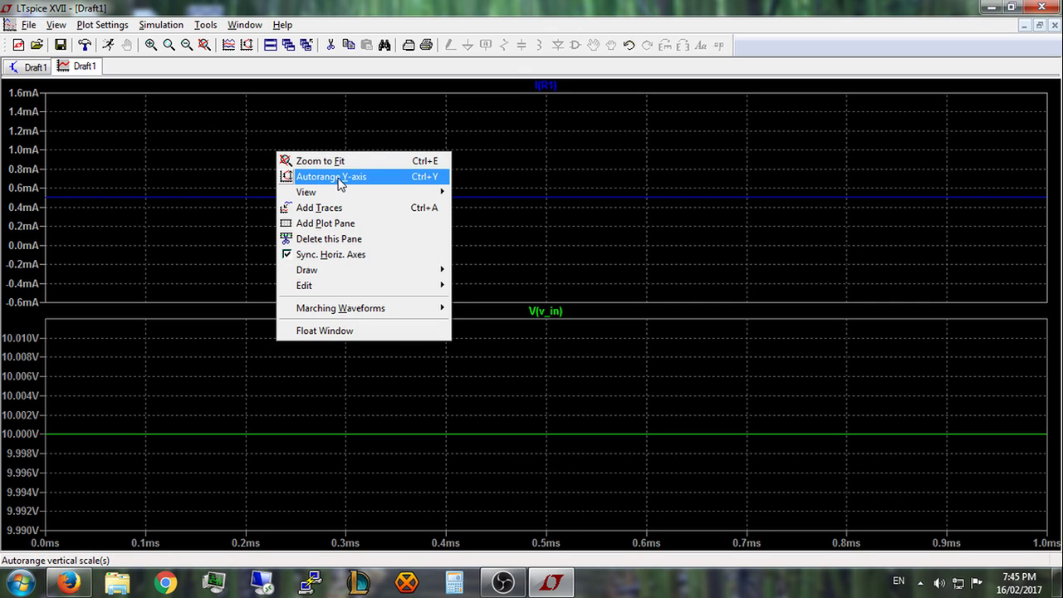
click(339, 179)
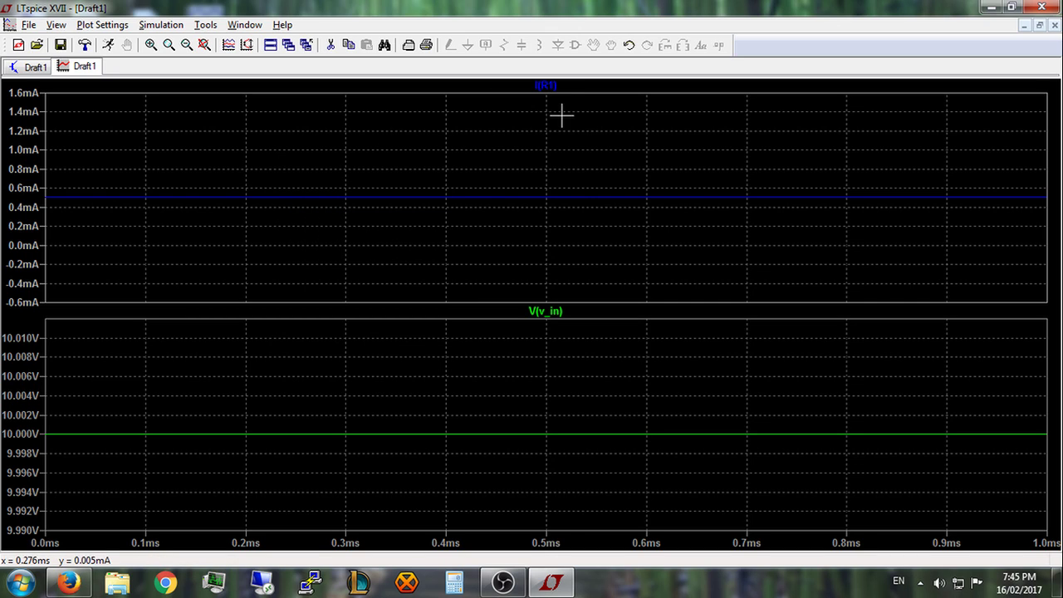
Step: Plot I(R2), read it at 500 µA with a cursor, then delete that trace
click(29, 67)
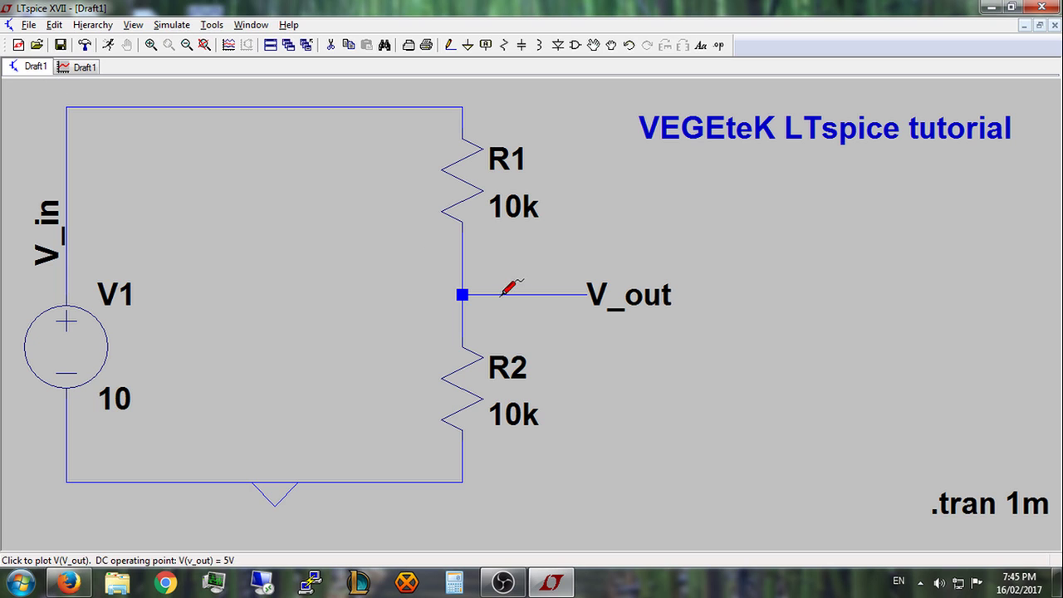
click(469, 379)
click(83, 67)
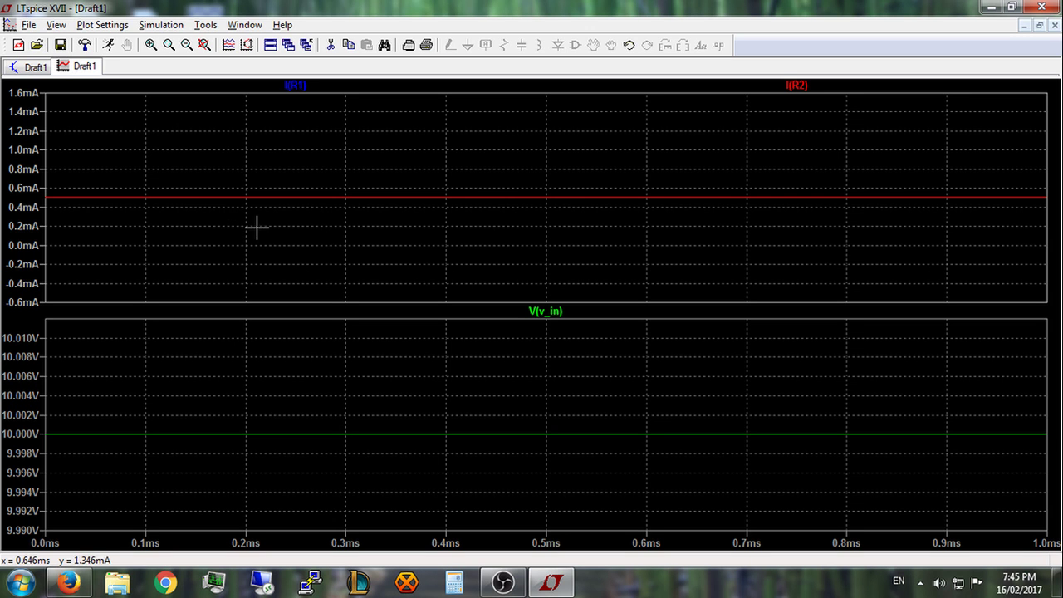
click(796, 84)
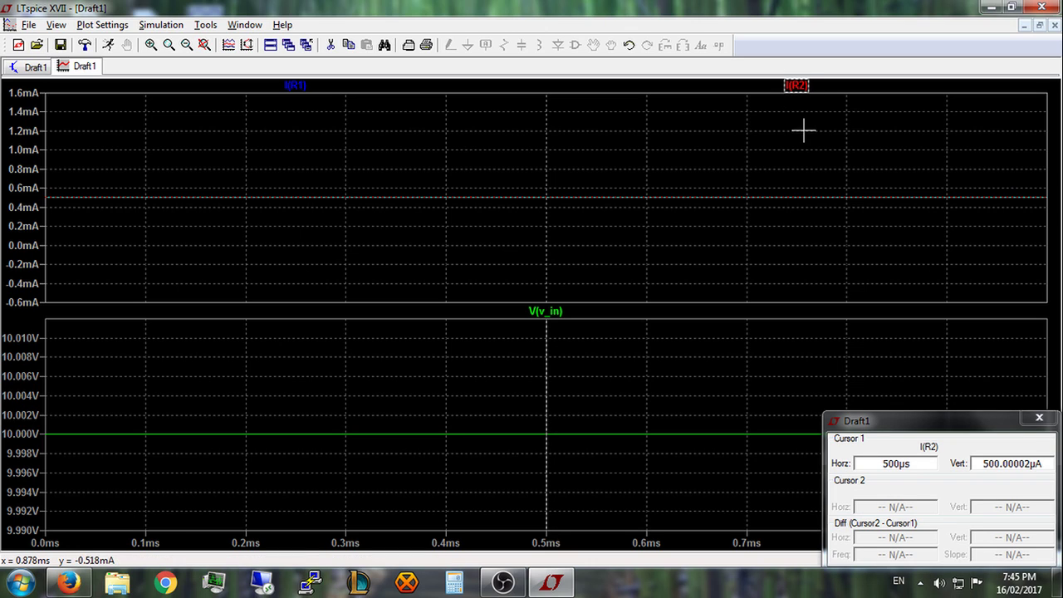
click(1039, 417)
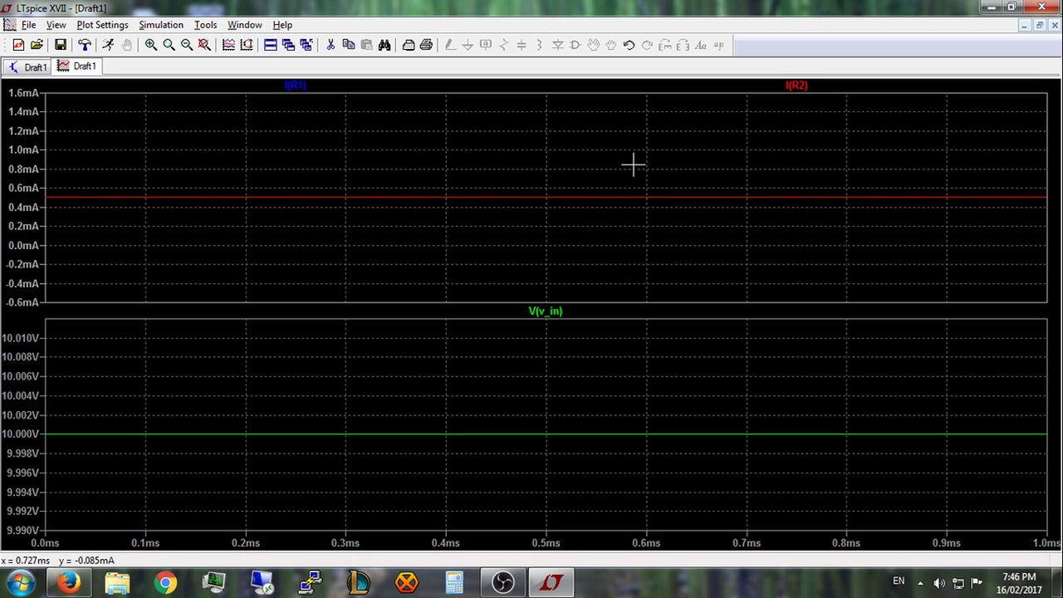
right_click(799, 86)
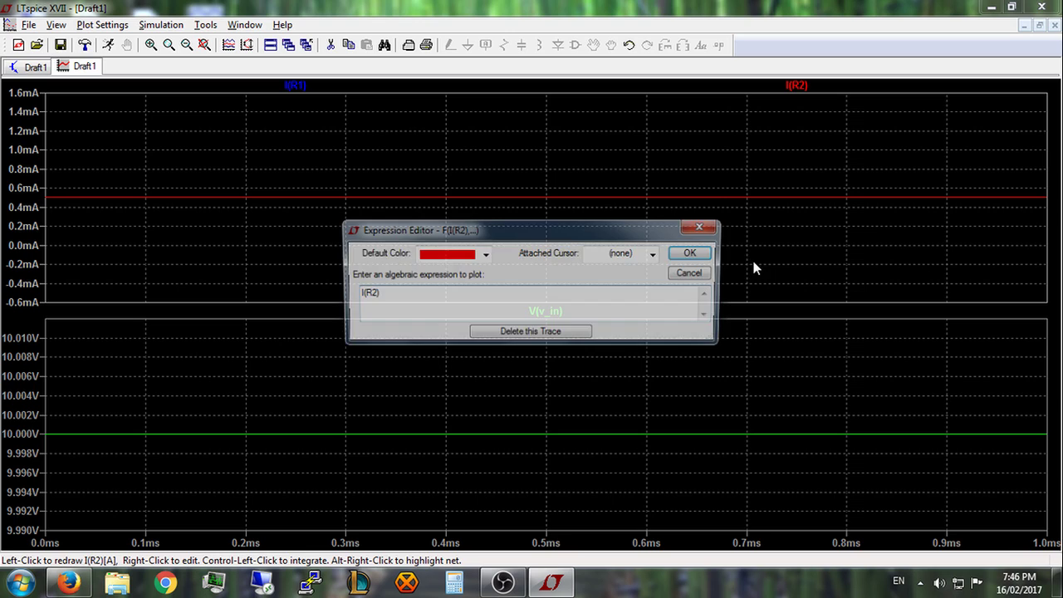
click(566, 332)
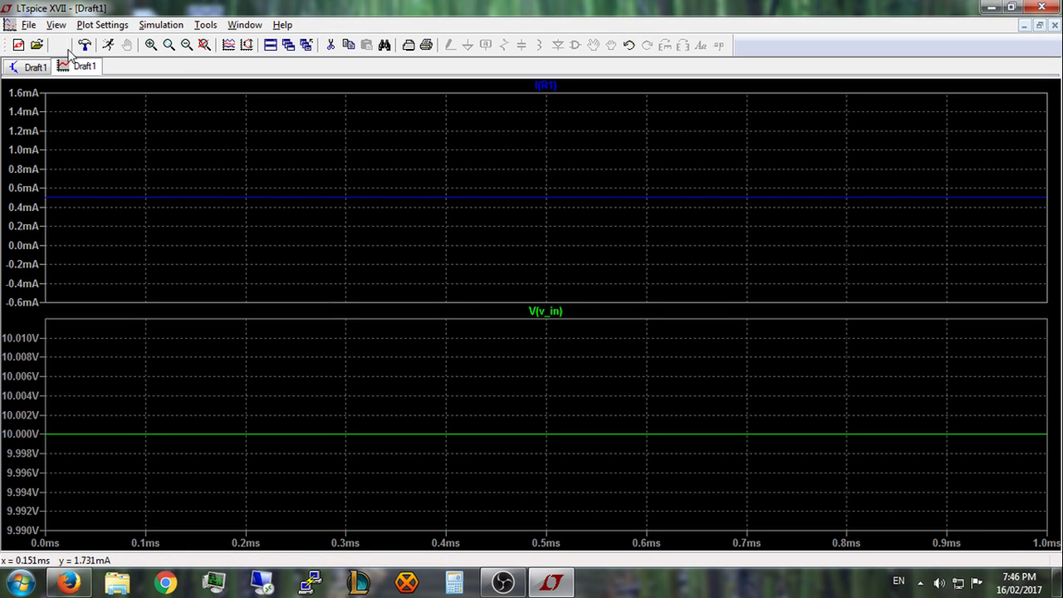
Step: Close the waveform window and Draft1, starting a new blank schematic
click(270, 45)
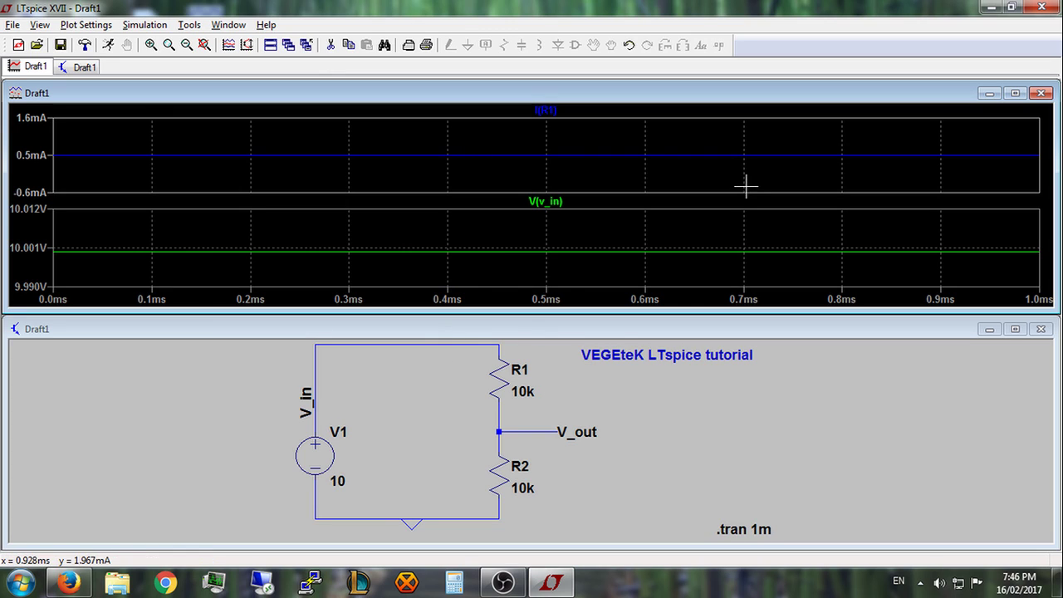
click(1041, 92)
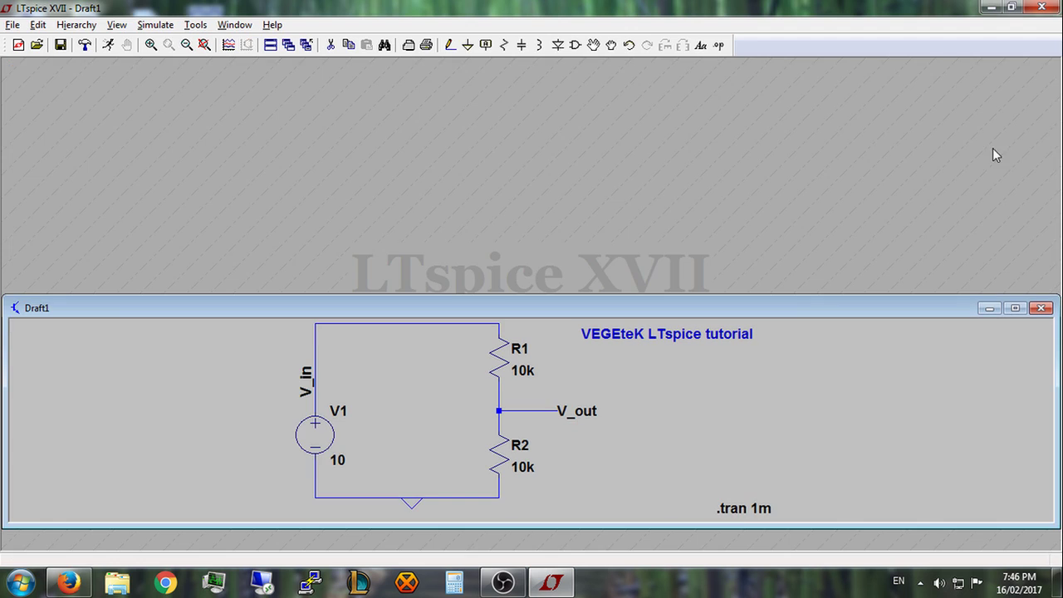
click(1034, 309)
click(19, 45)
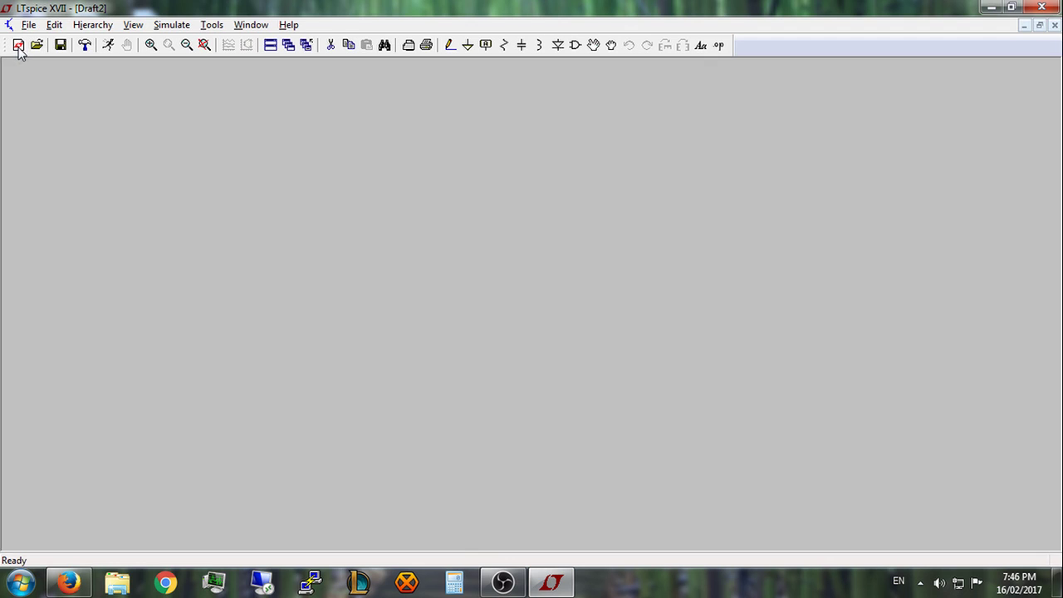
Step: Place voltage source V1 with a ground symbol below it
click(570, 48)
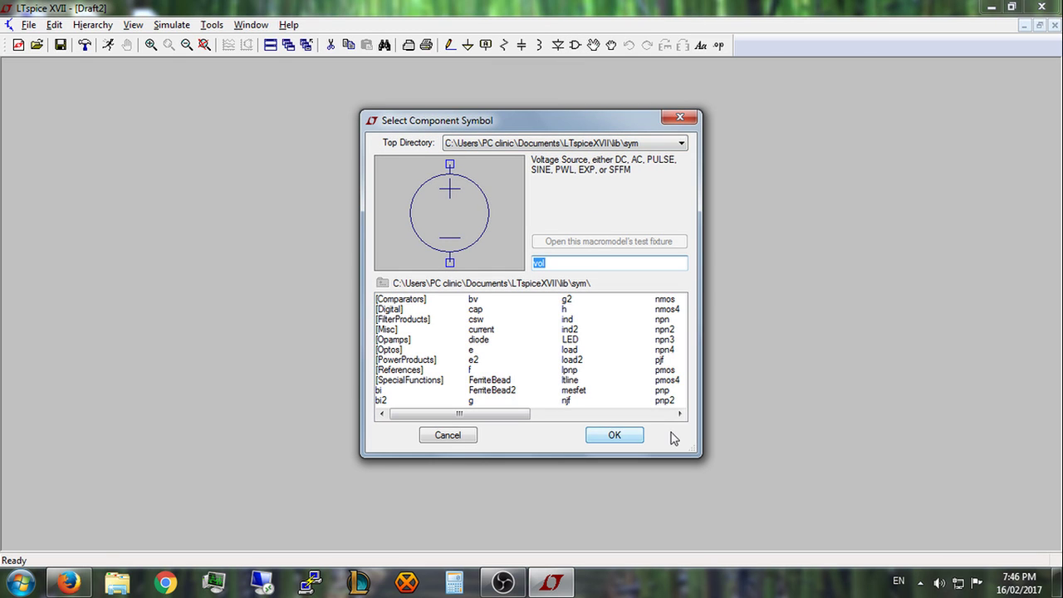
click(615, 435)
click(165, 274)
key(Escape)
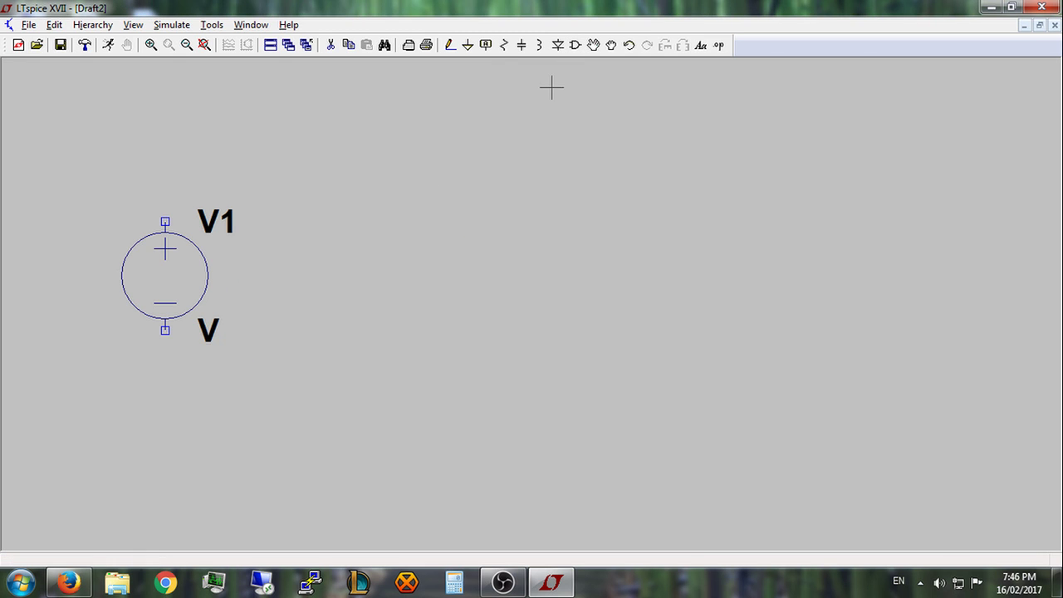
click(468, 45)
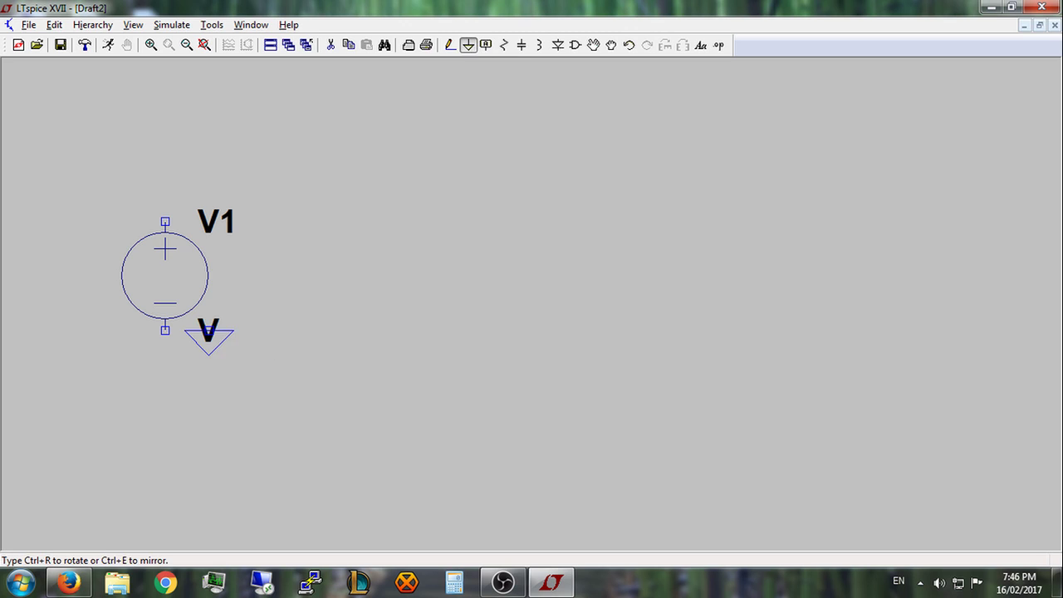
click(164, 461)
key(Escape)
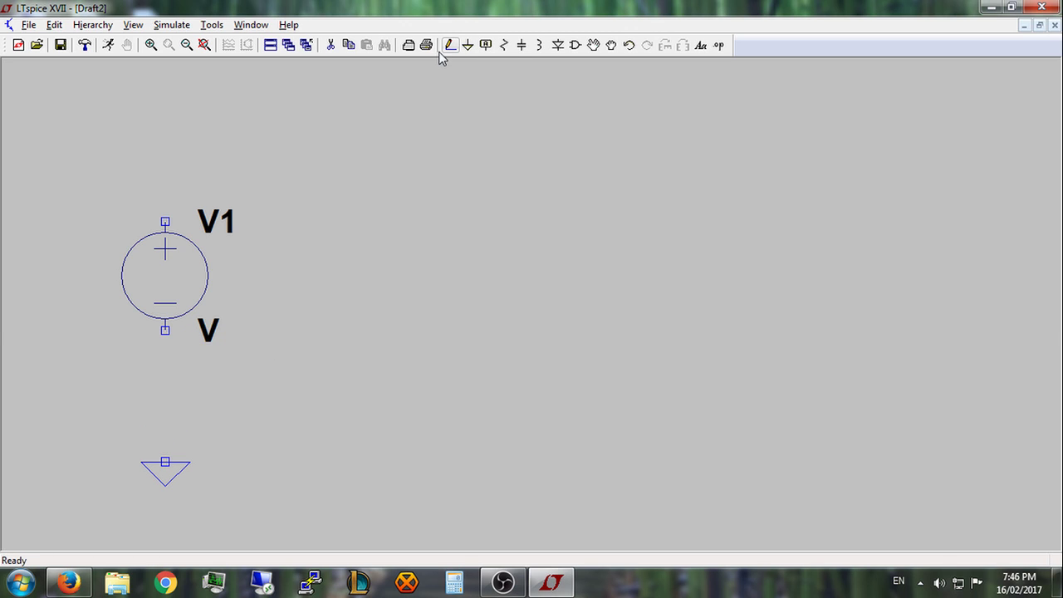
Step: Wire V1 to ground and draw a rectangular loop from its top back to the bottom node
click(443, 50)
click(165, 330)
click(165, 462)
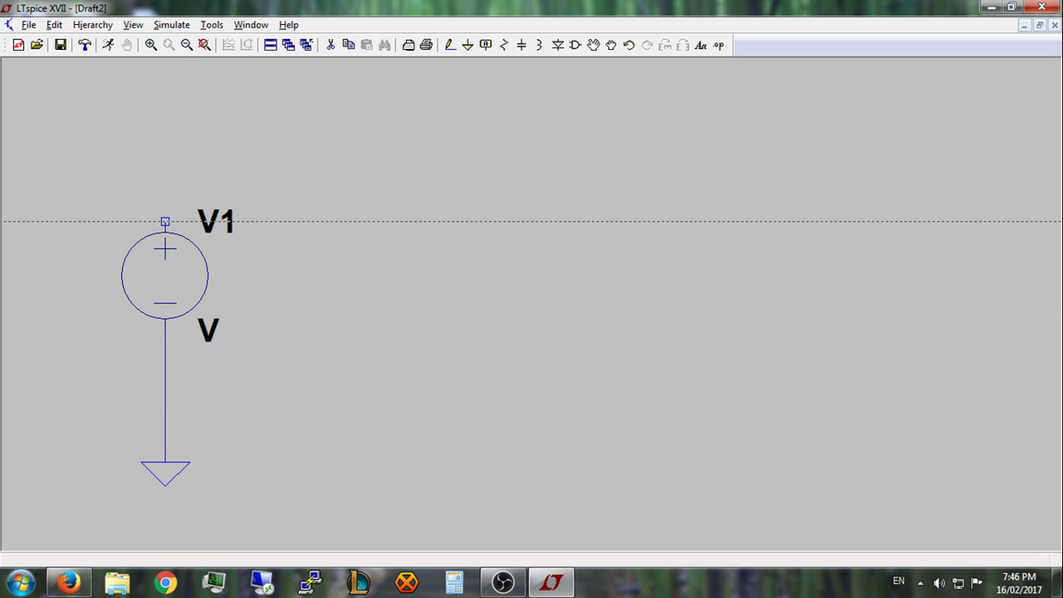
click(165, 221)
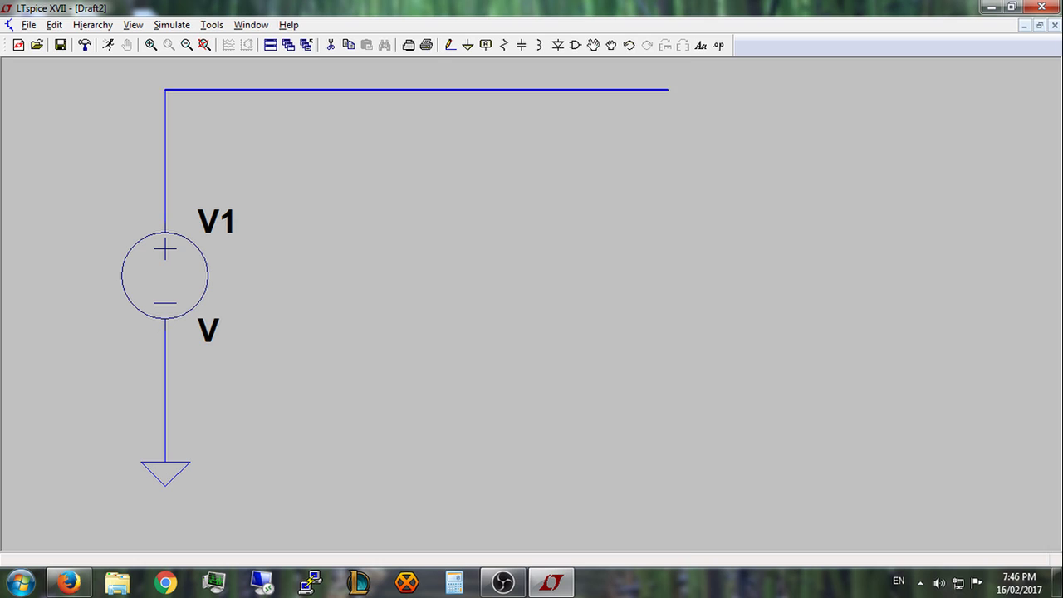
click(711, 90)
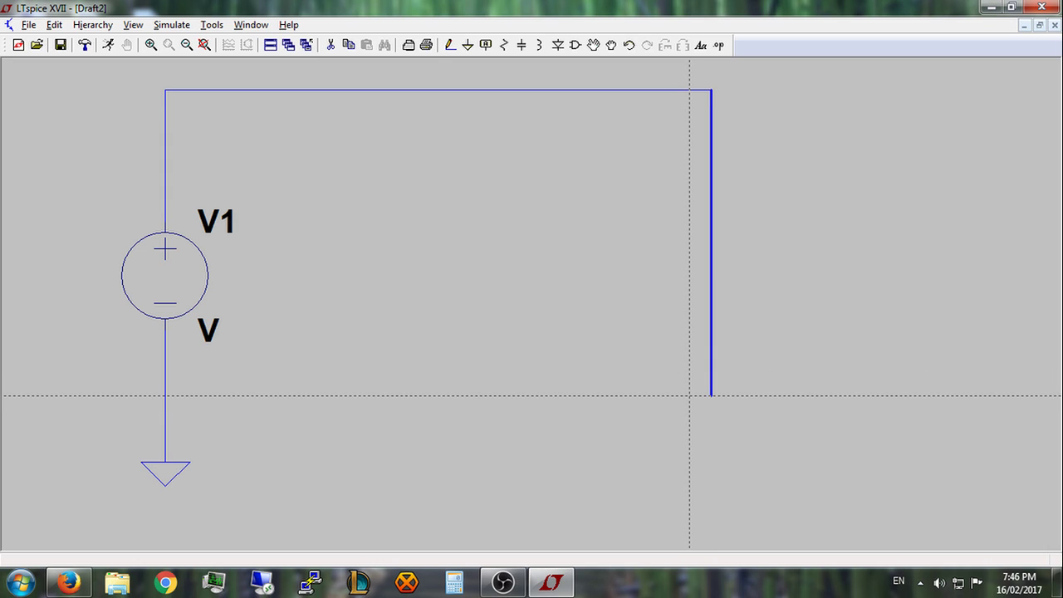
click(711, 396)
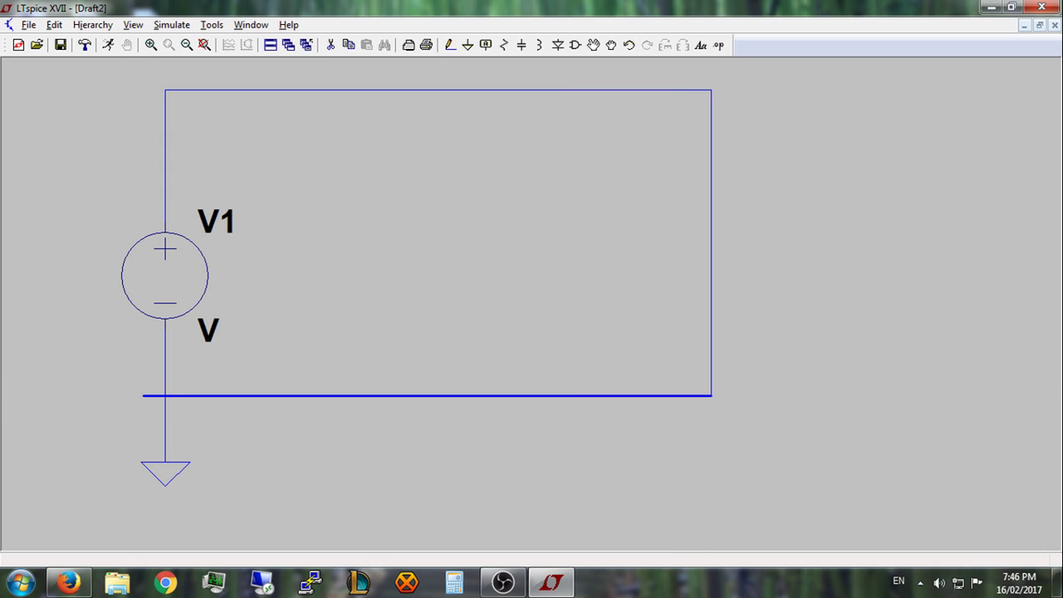
click(165, 374)
key(Escape)
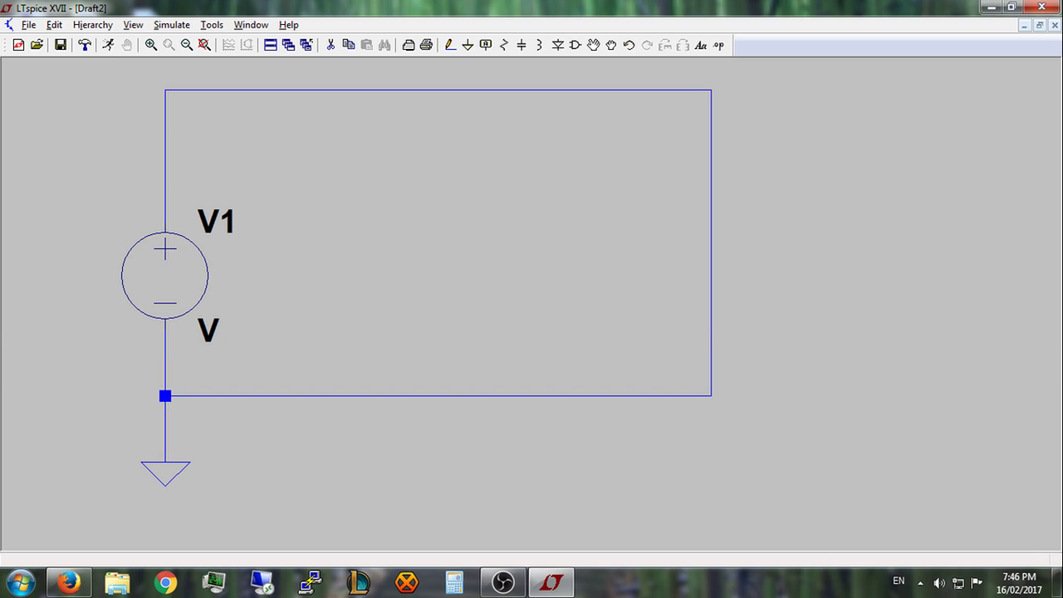
Step: Place a 10 Ω resistor R1 on the loop's right-hand wire
right_click(200, 280)
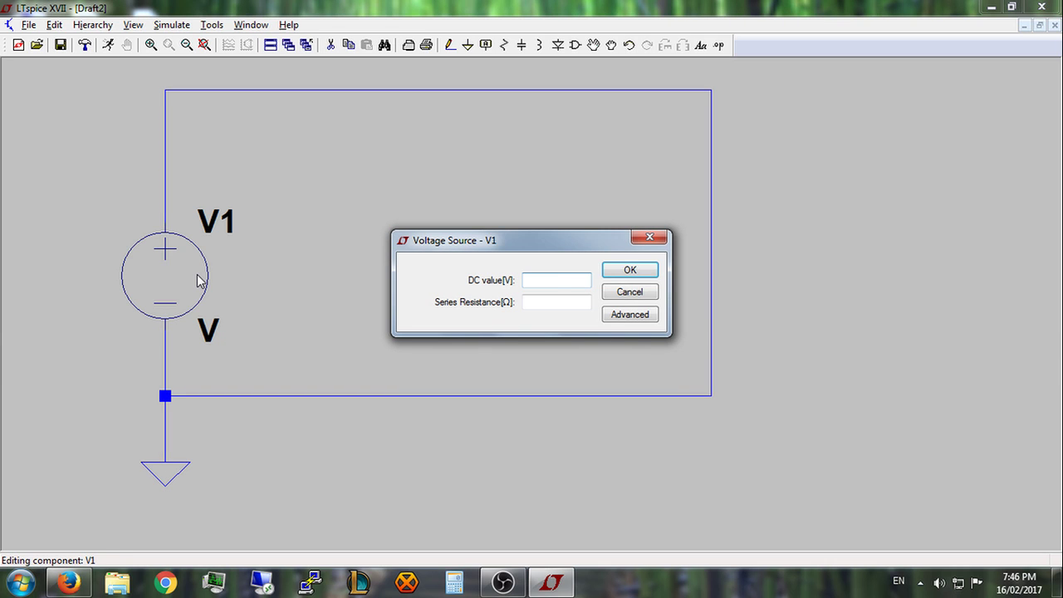
click(628, 294)
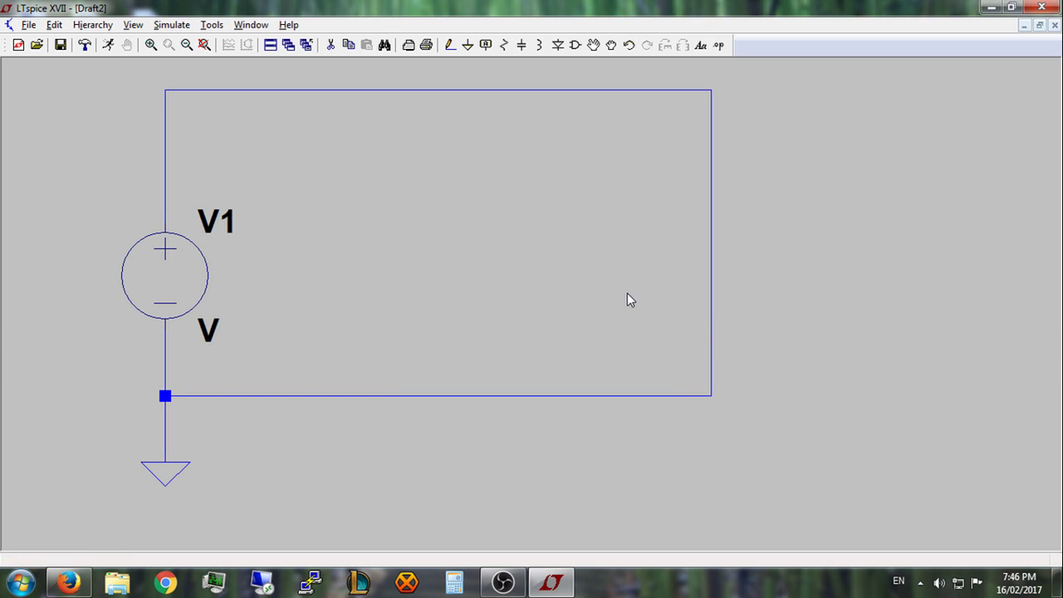
click(504, 44)
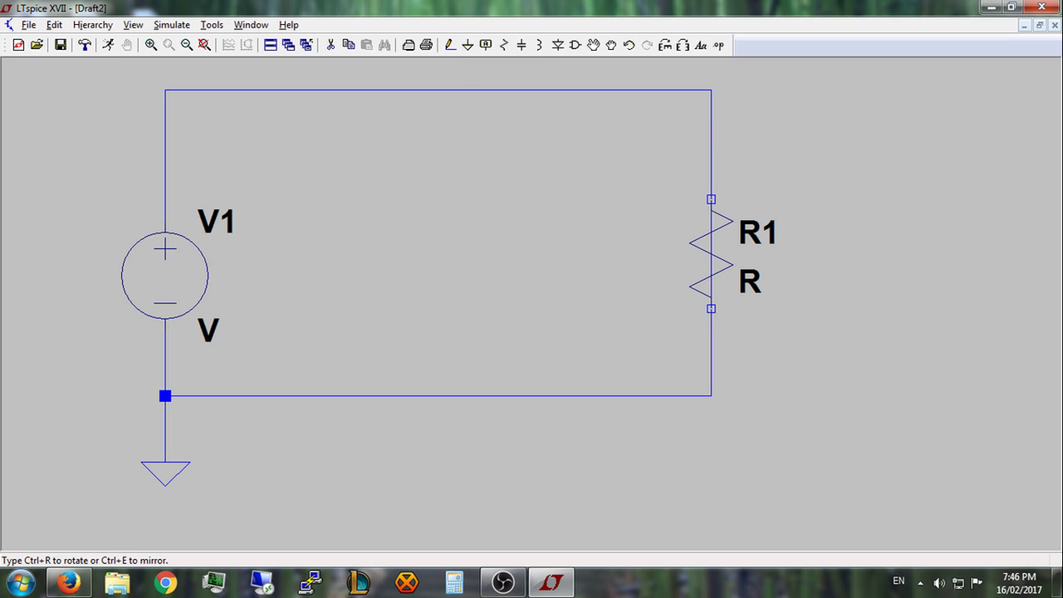
click(711, 200)
key(Escape)
right_click(724, 230)
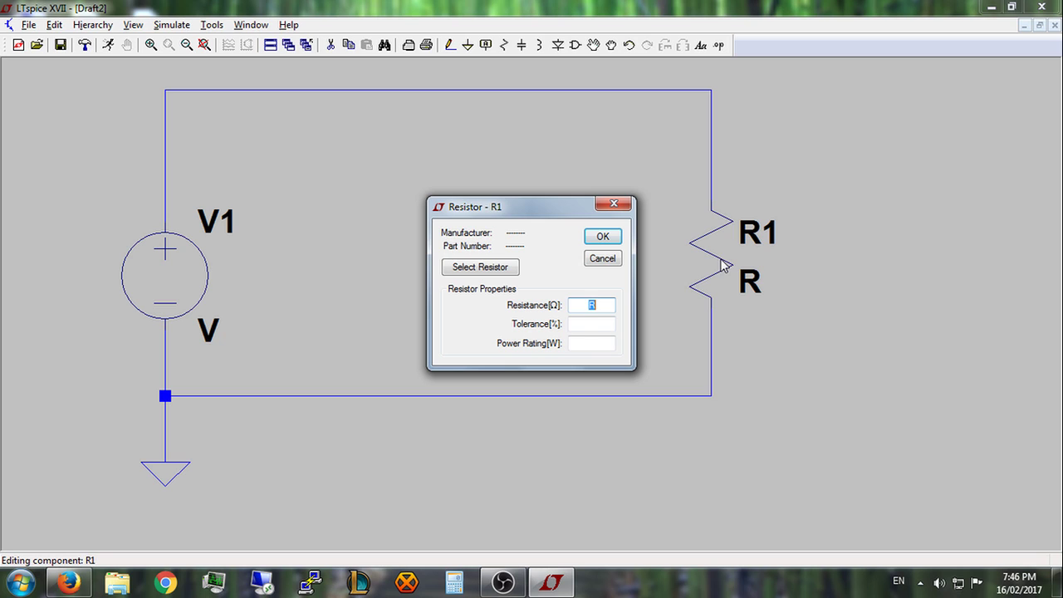
text(10)
click(603, 236)
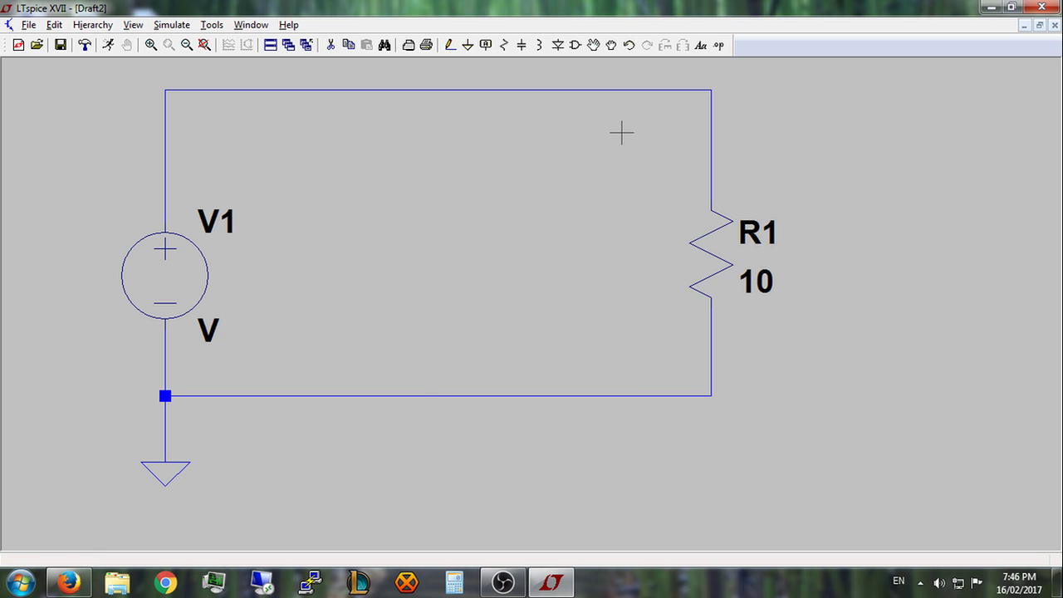
Step: Make V1 a SINE source with offset 0, amplitude 10 and frequency 10k
right_click(177, 260)
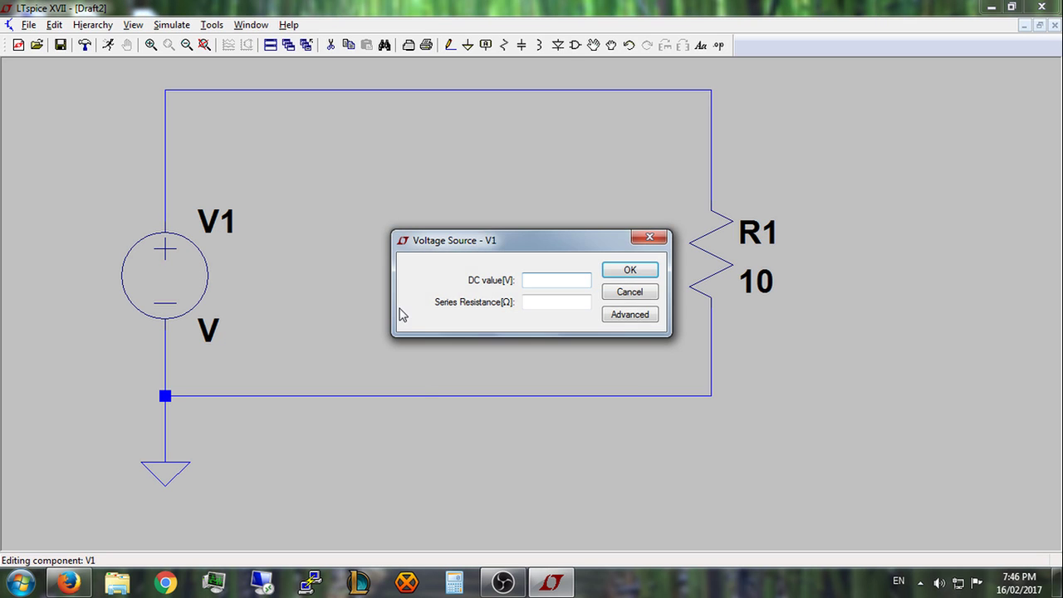
click(624, 320)
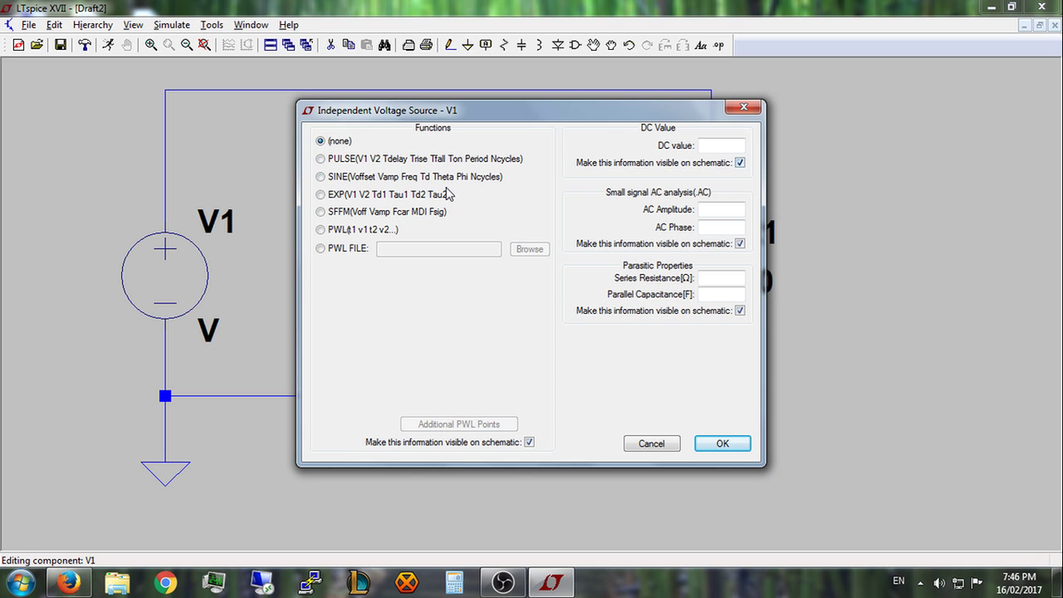
click(702, 147)
key(BackSpace)
click(321, 177)
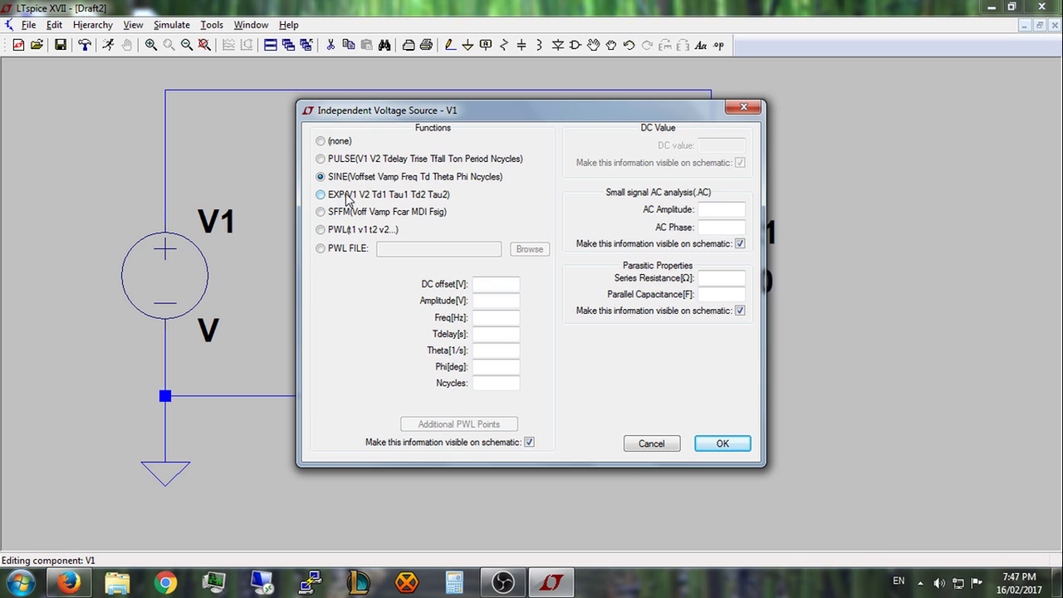
click(327, 232)
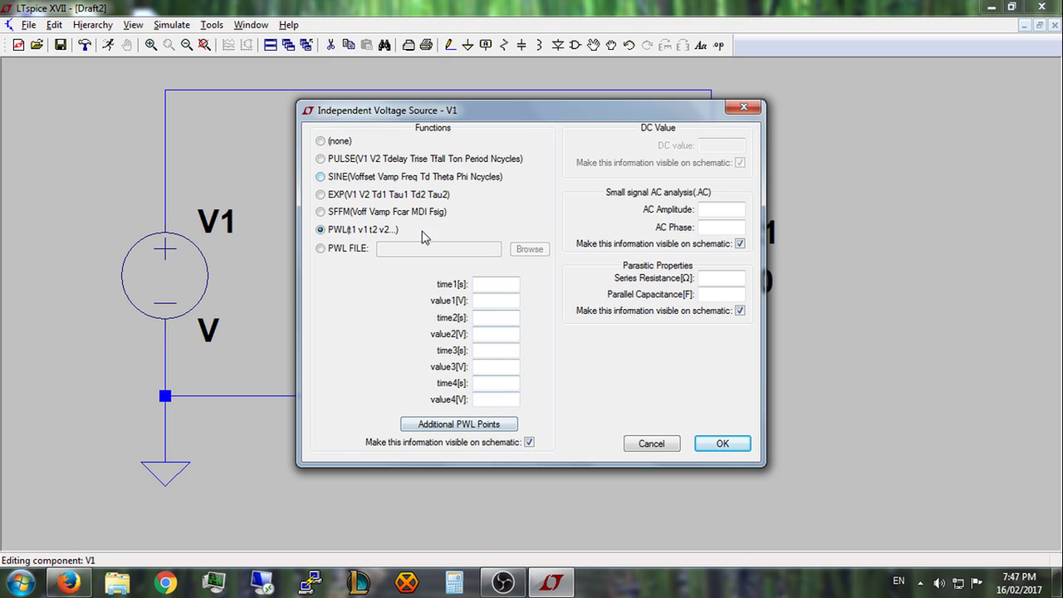
click(321, 177)
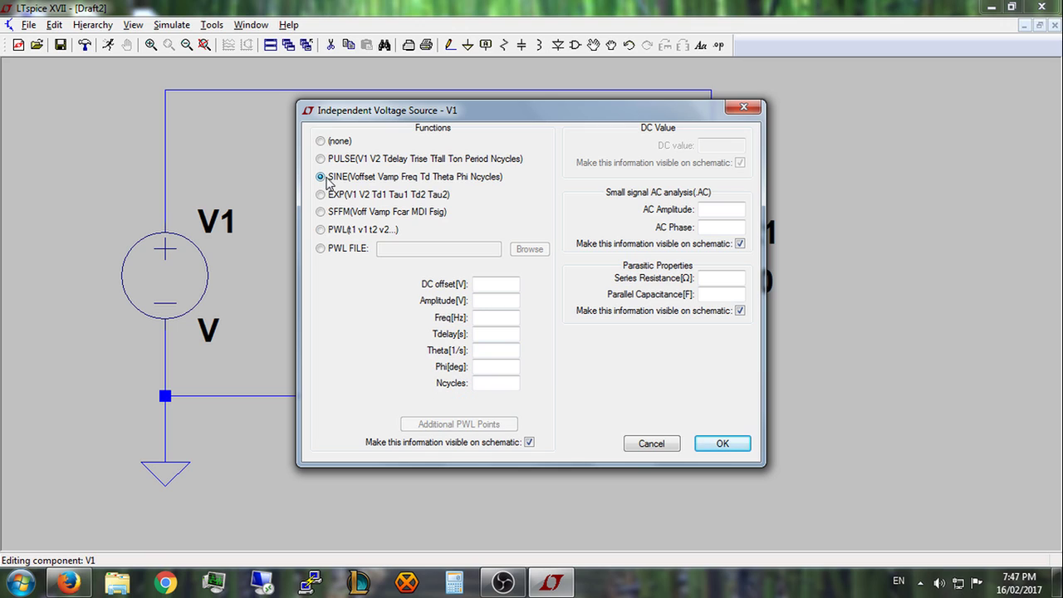
click(496, 284)
click(491, 299)
text(1)
text(0)
click(491, 320)
text(k)
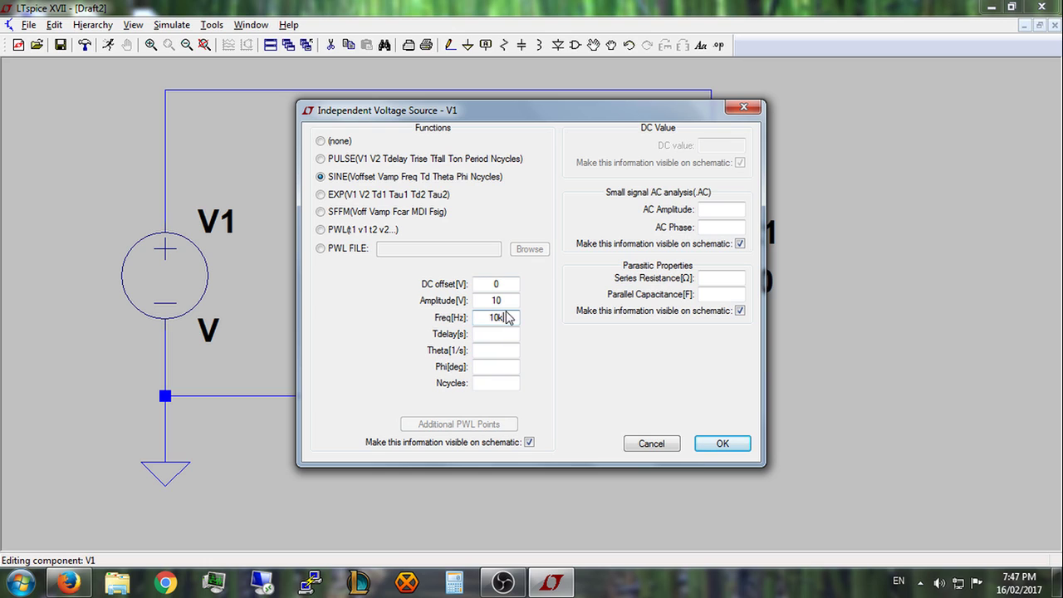
click(508, 336)
click(721, 445)
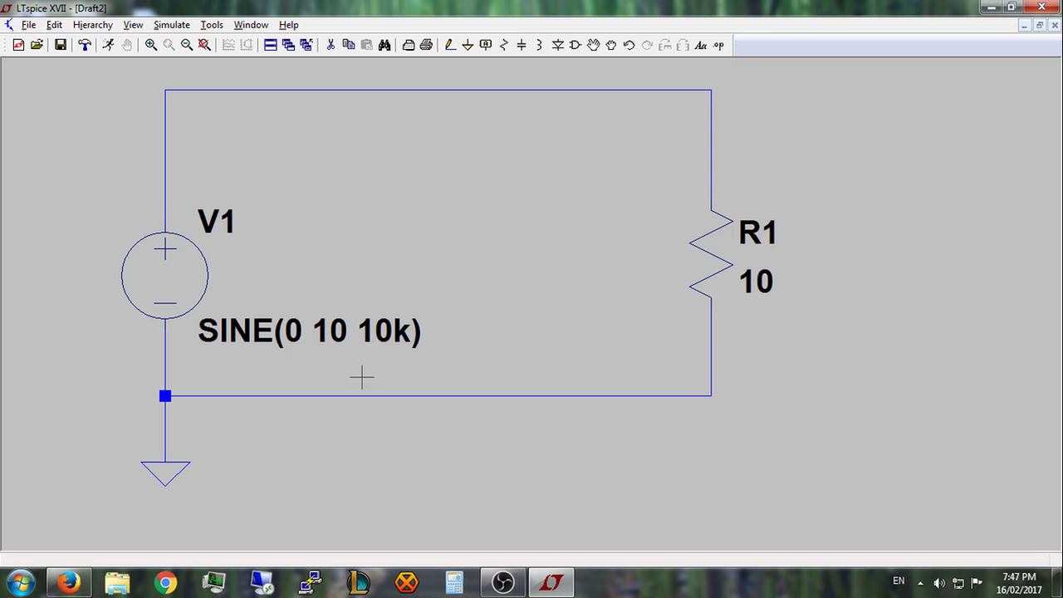
Step: Place the .tran 1m directive on Draft2 and start the transient run
click(171, 24)
click(212, 149)
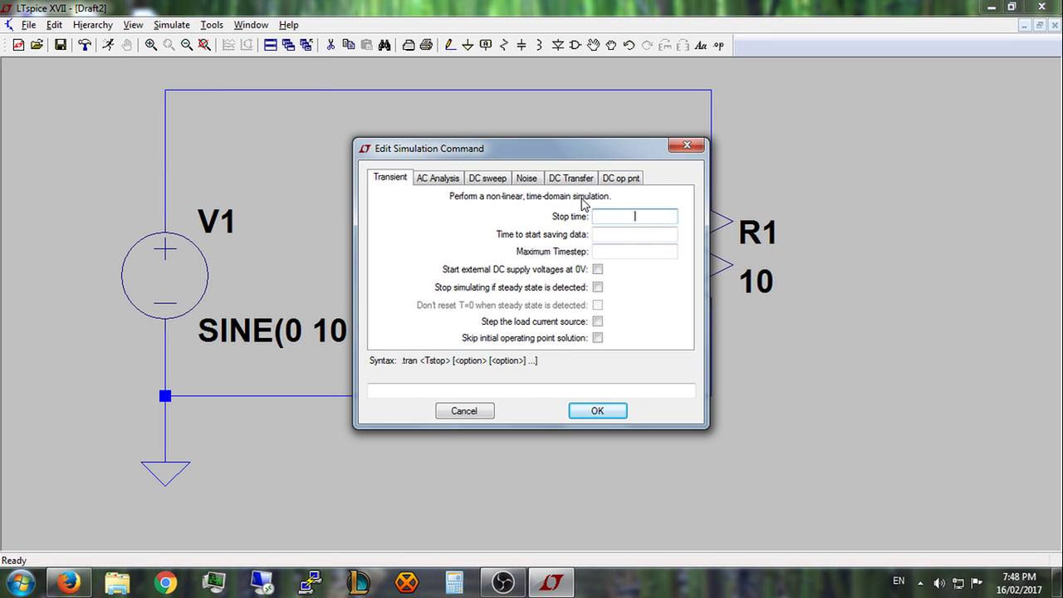
text(1m)
click(602, 411)
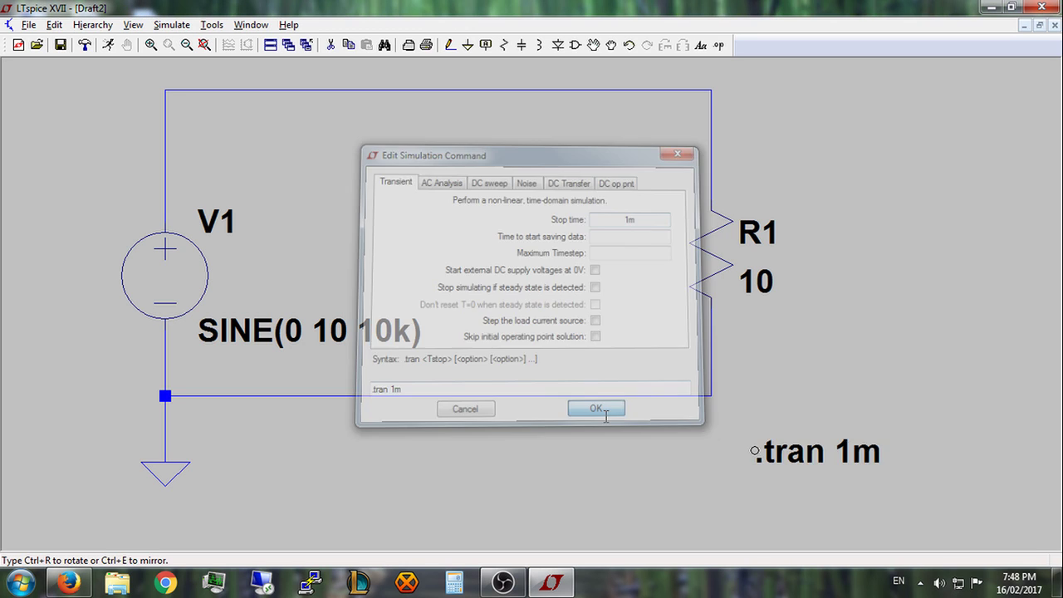
click(798, 479)
right_click(800, 398)
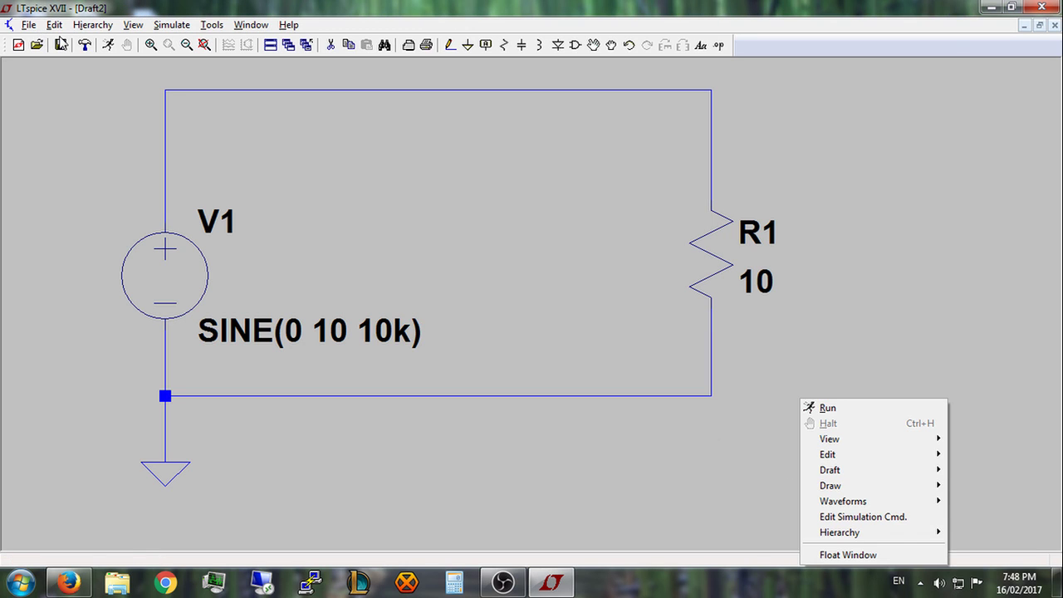
click(61, 44)
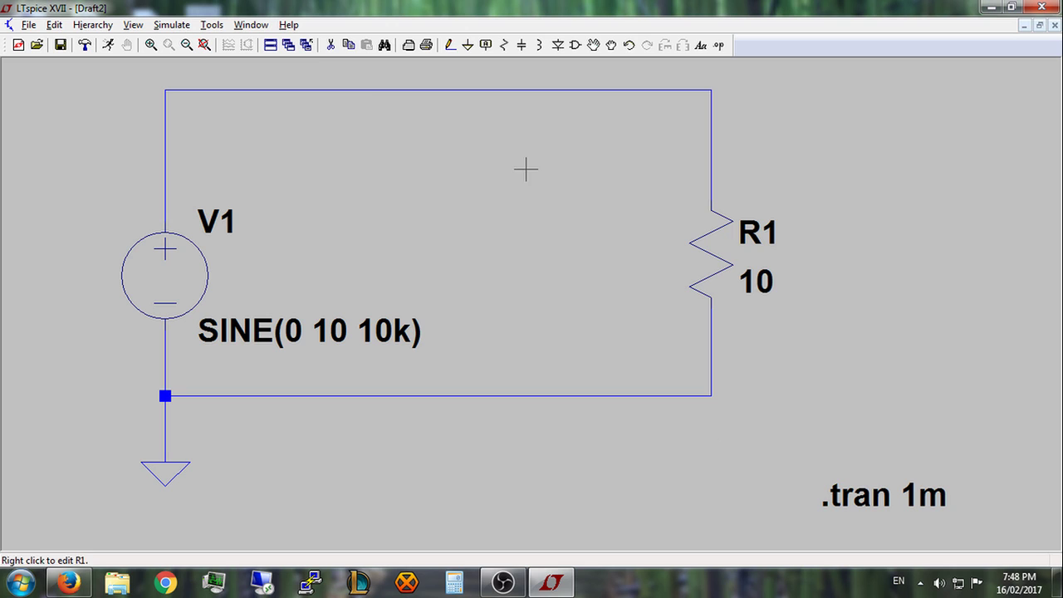
click(175, 24)
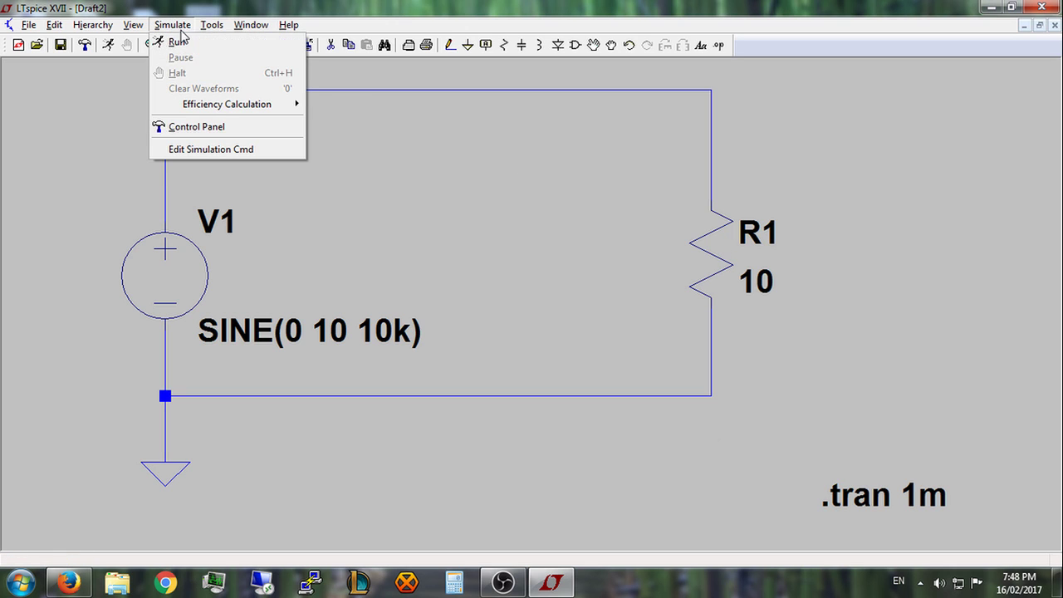
click(177, 42)
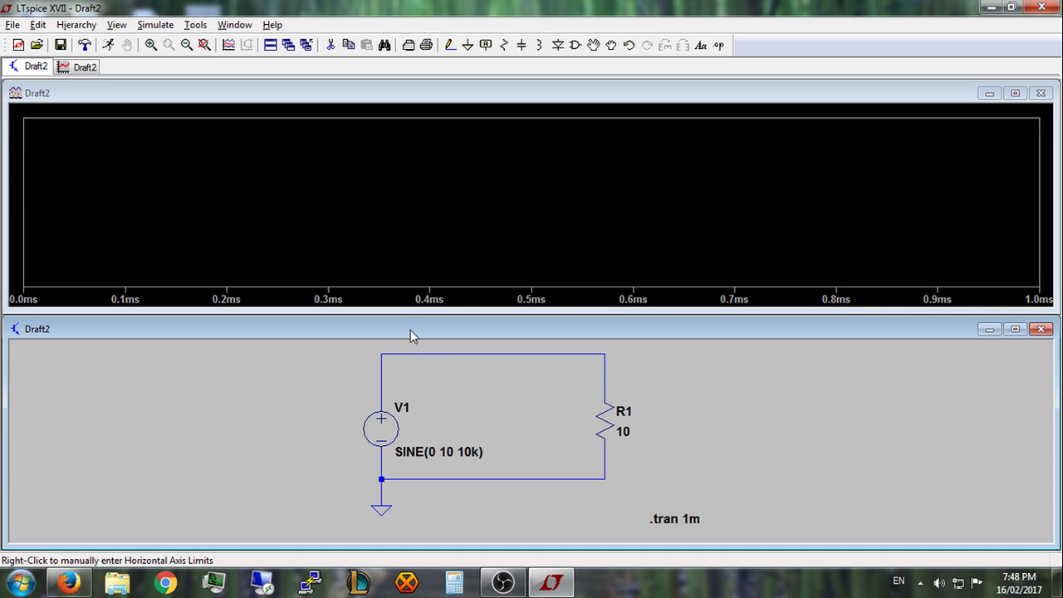
Step: Plot V(n001) as a ±10 V sine, then add I(R1) and delete it
click(382, 354)
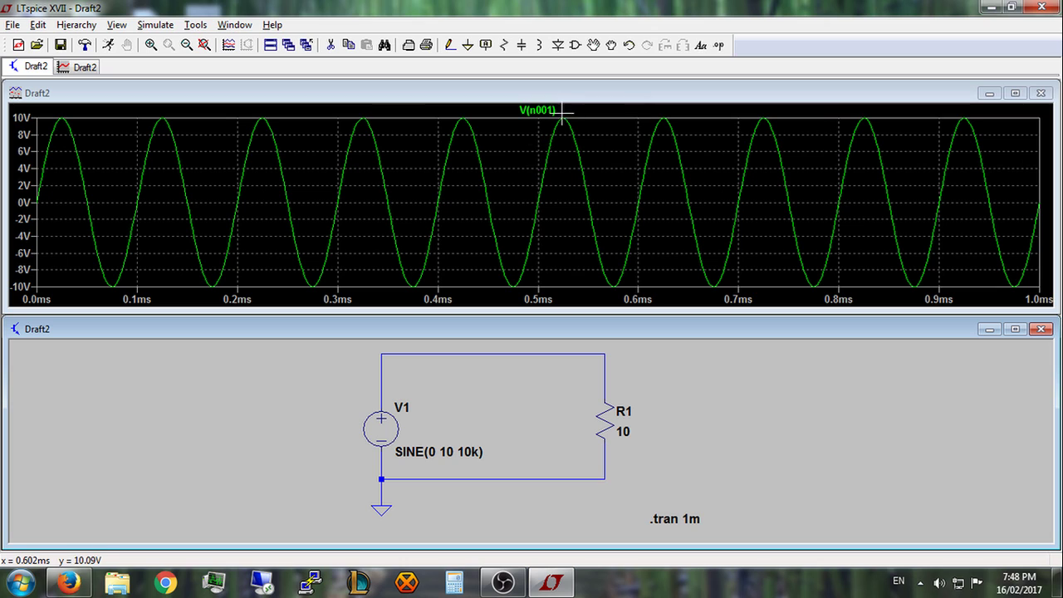
click(611, 409)
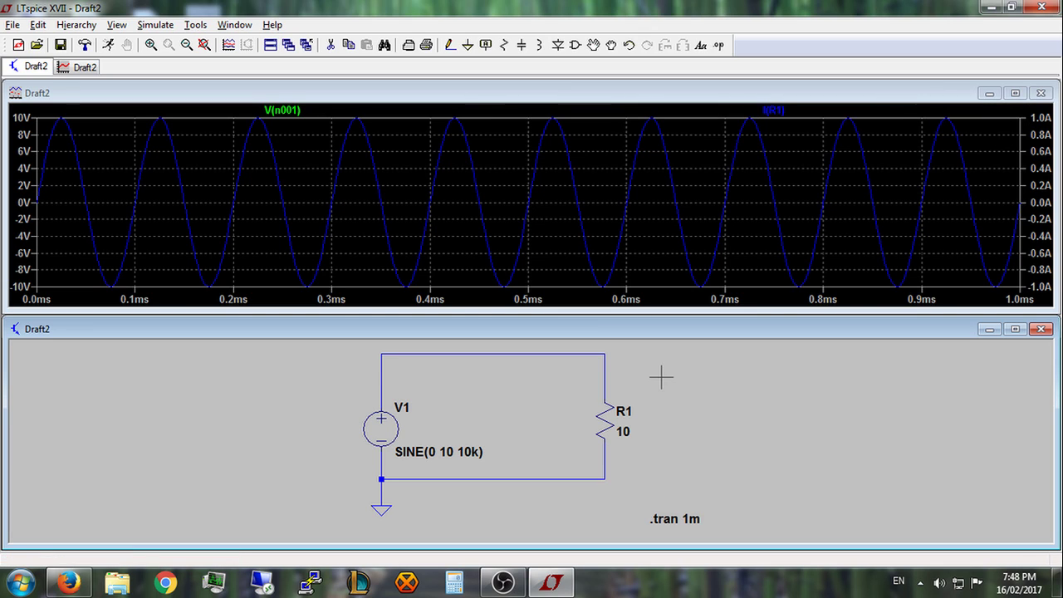
right_click(777, 115)
click(780, 109)
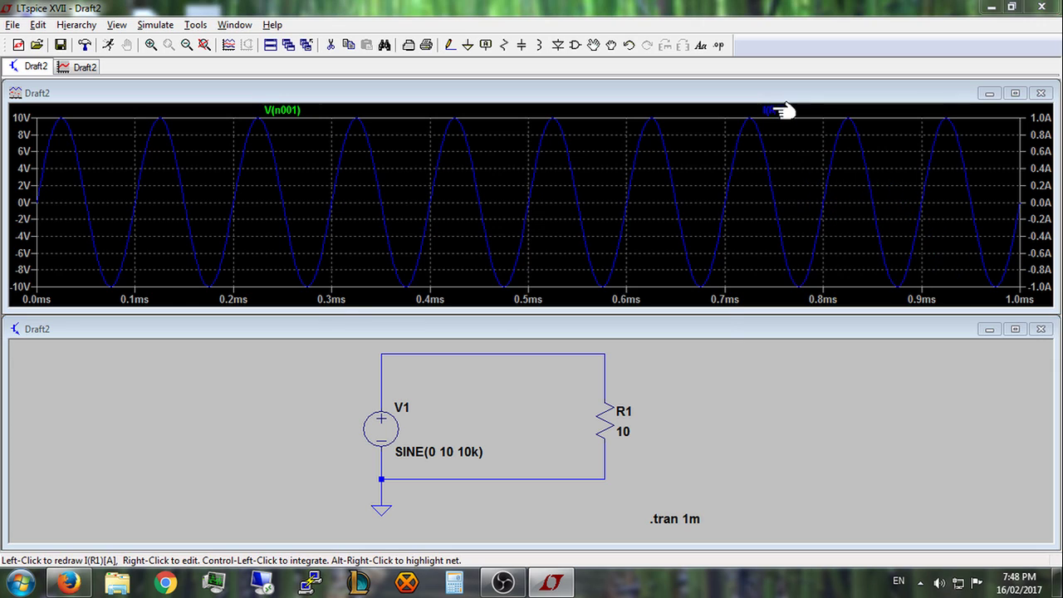
right_click(781, 109)
click(482, 266)
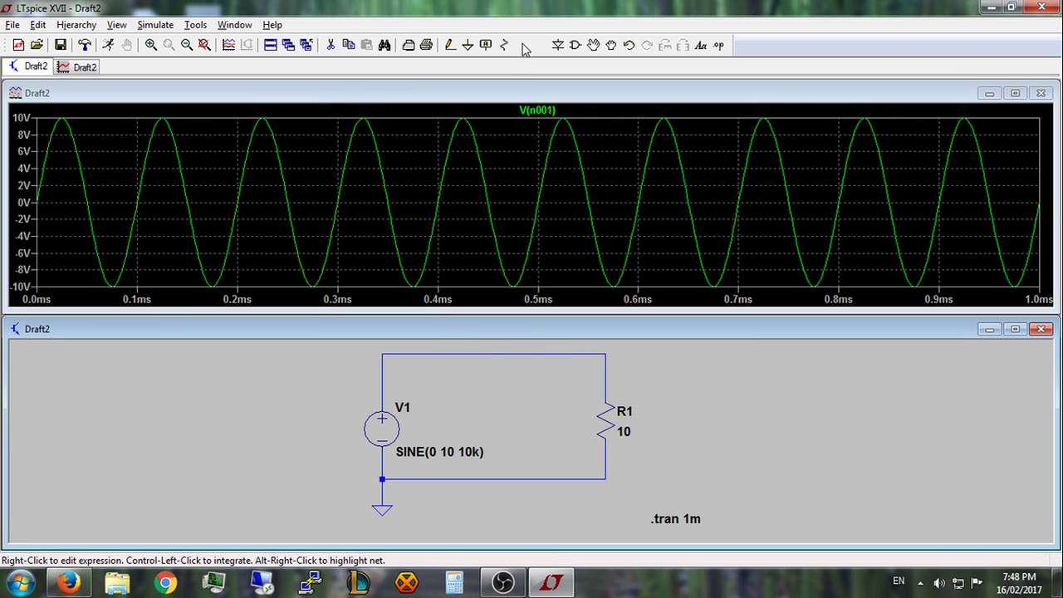
Step: Place diode D1, rotated horizontal, on the top wire between V1 and R1
click(557, 45)
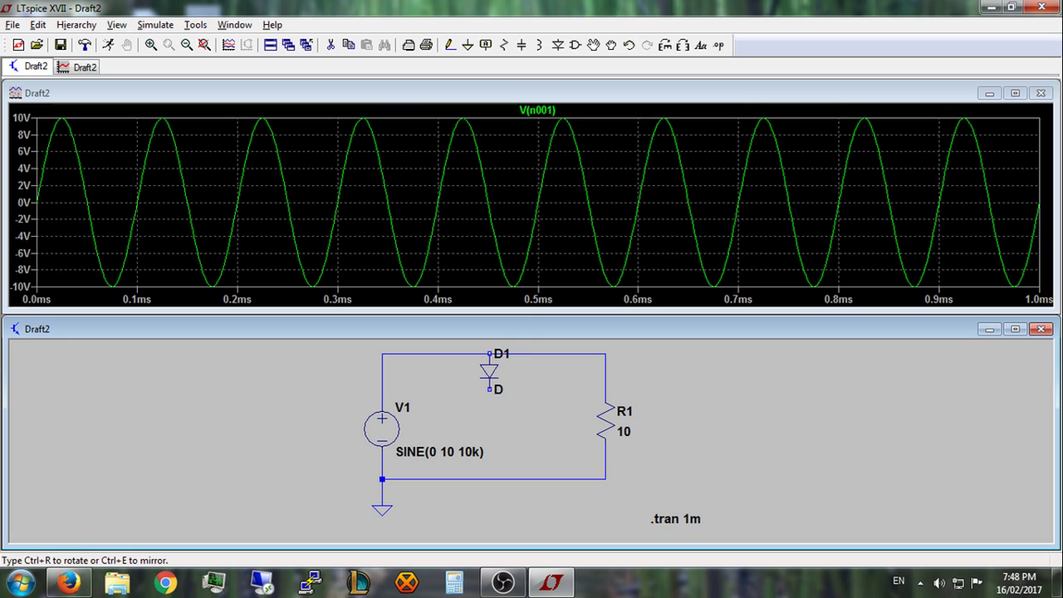
key(ctrl+r)
click(490, 353)
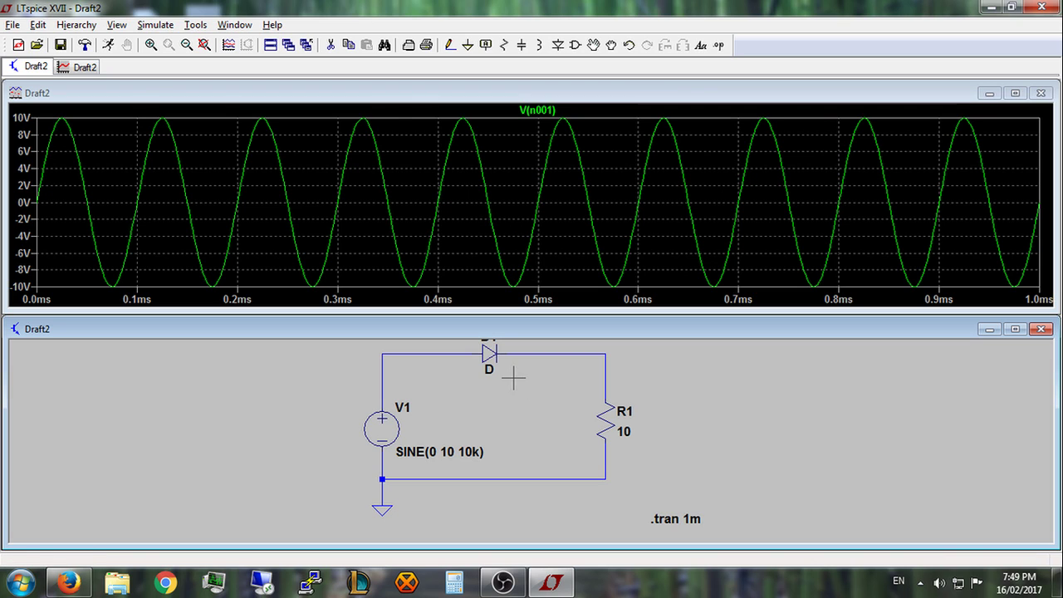
Step: Rerun with the diode, plot V(n002) and I(R1), and remove V(n001)
click(108, 46)
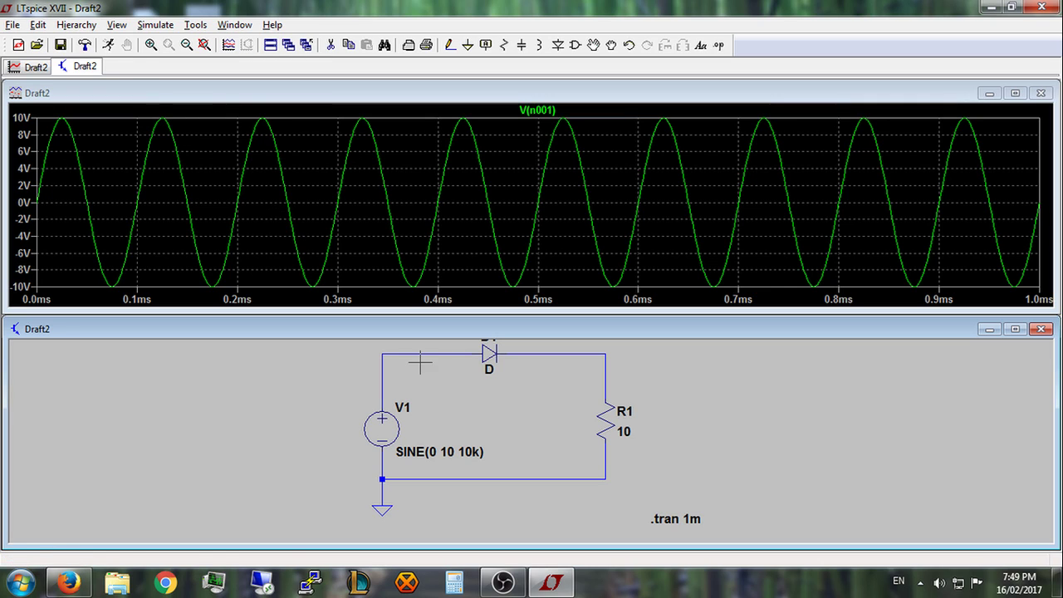
click(568, 349)
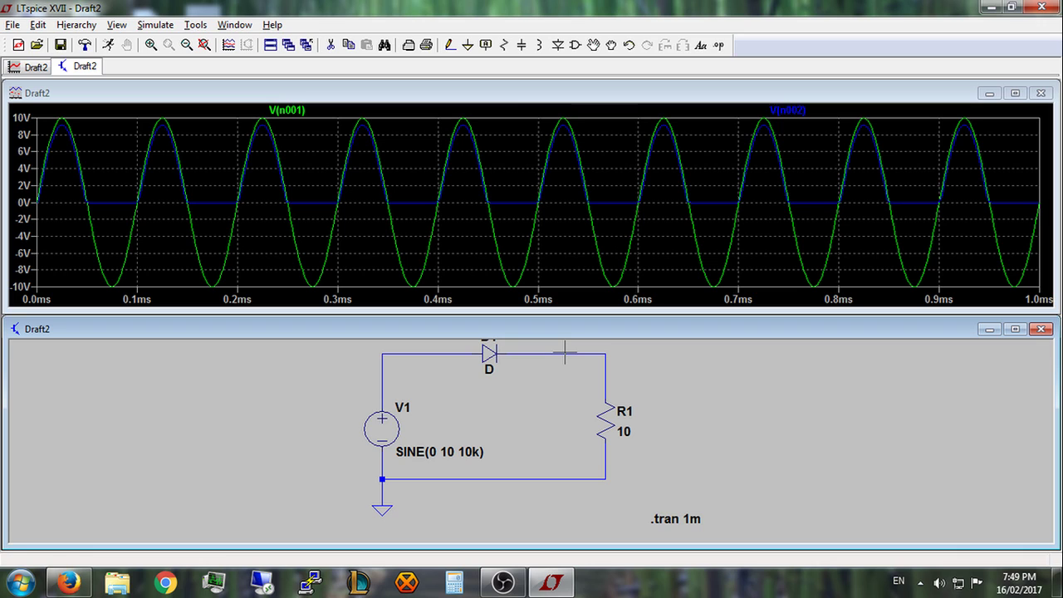
click(573, 349)
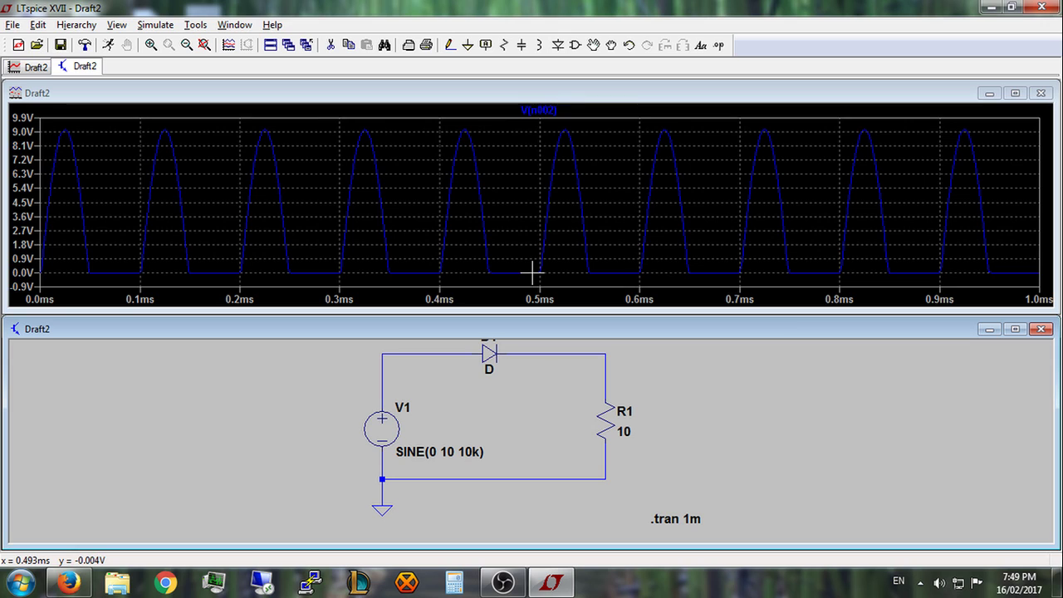
click(607, 413)
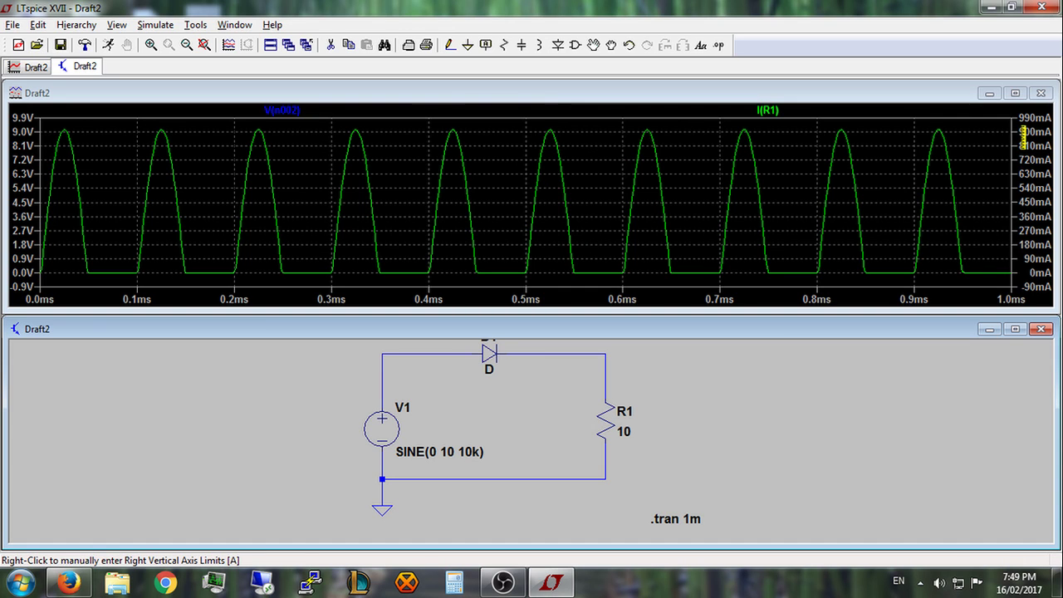
Step: Place a cursor on an I(R1) peak to read about 913 mA
click(767, 110)
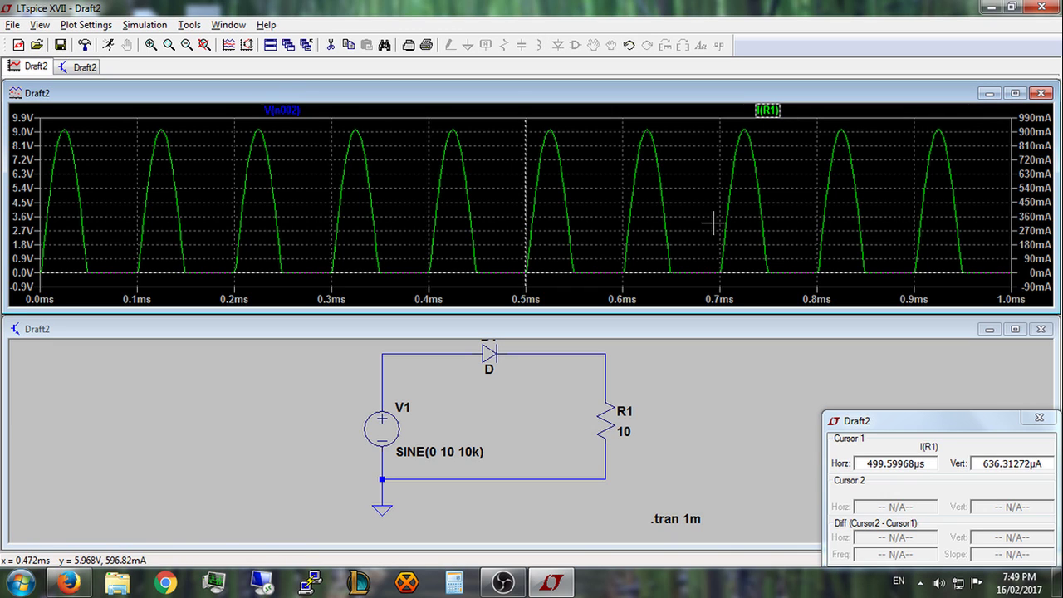
drag(525, 272, 549, 130)
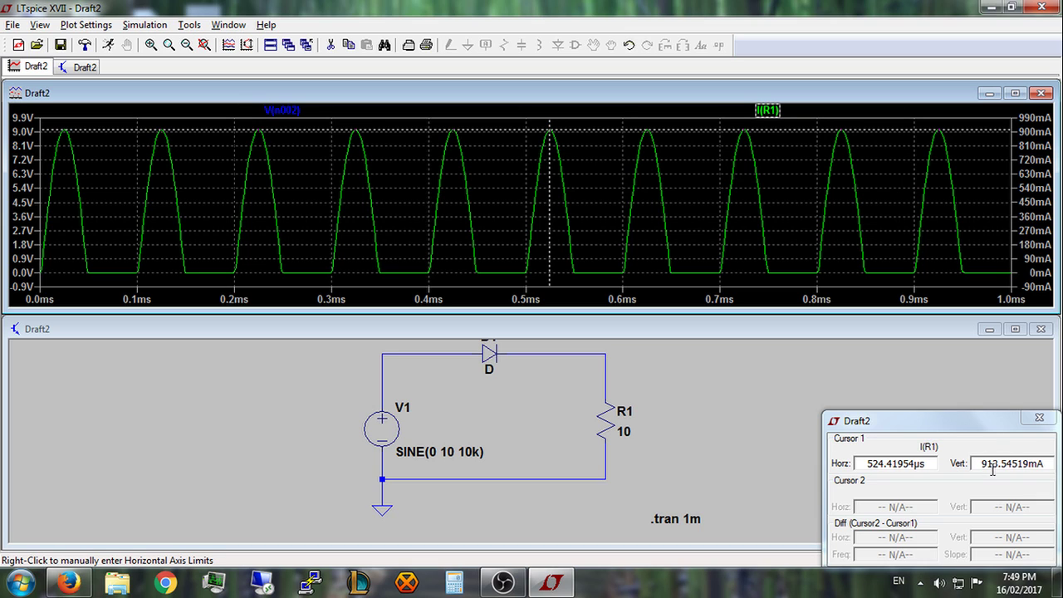
click(1039, 417)
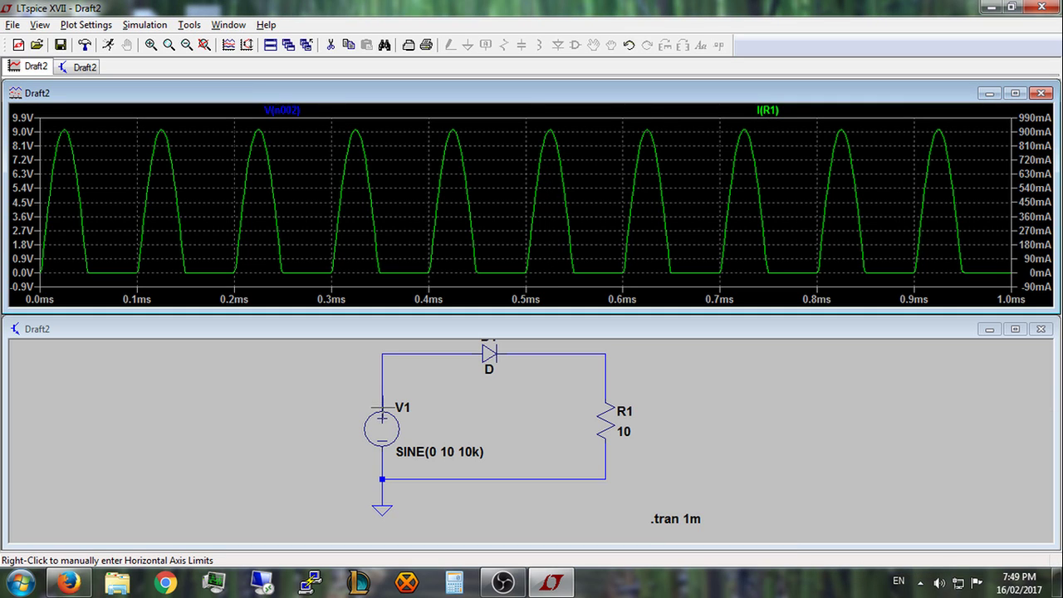
Step: Set V1's amplitude to 11 V and rerun the simulation
right_click(380, 435)
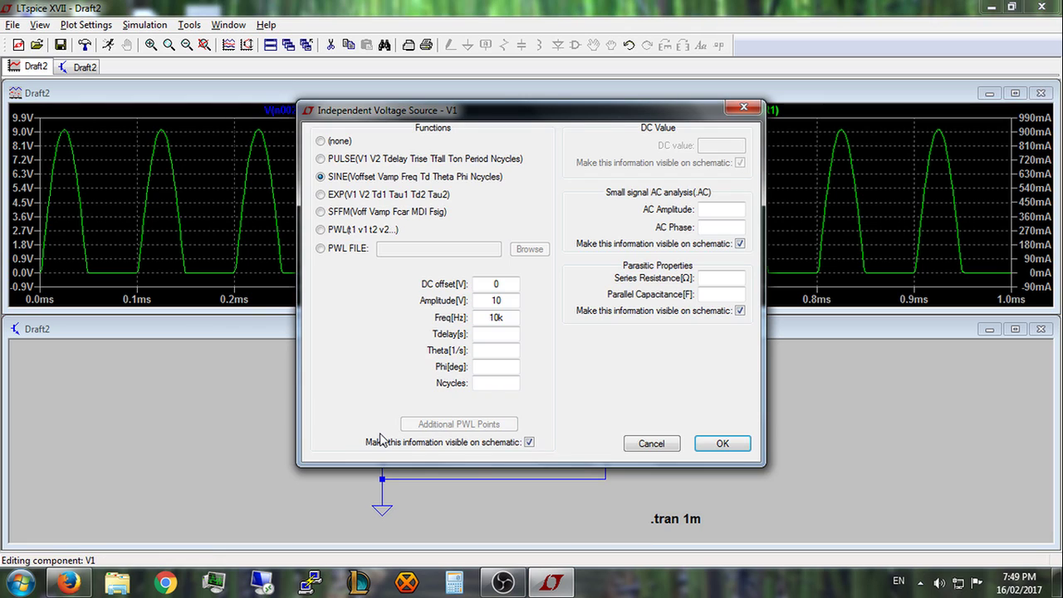
double_click(496, 300)
text(1)
text(1)
click(711, 444)
click(149, 26)
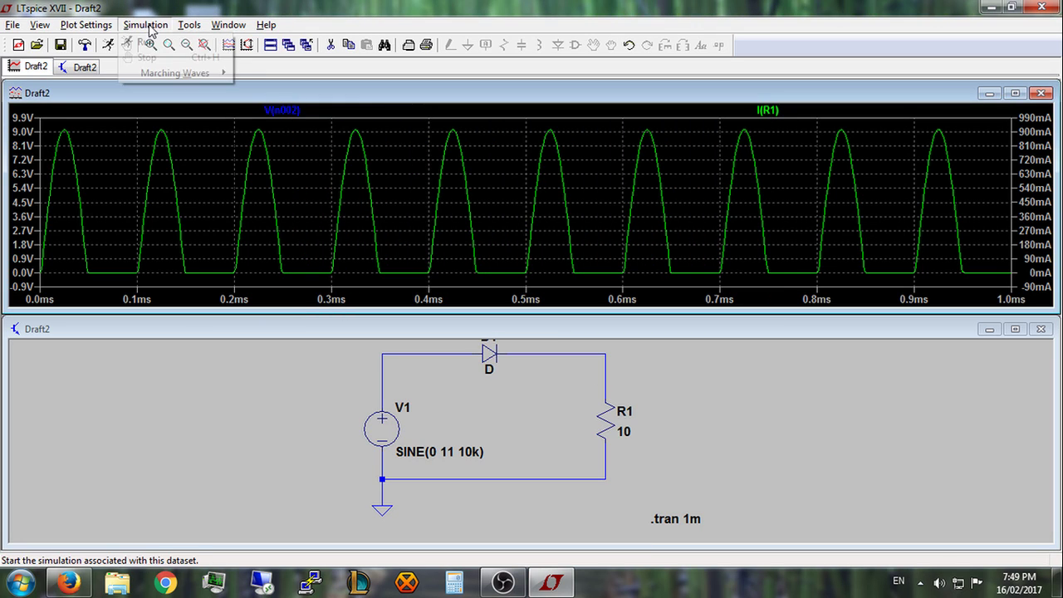
click(147, 42)
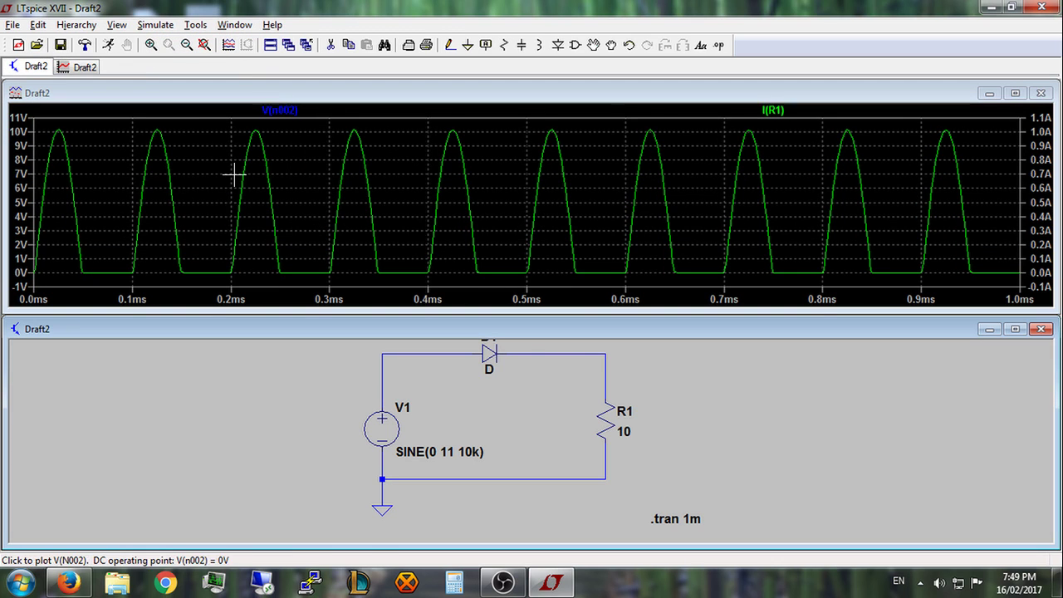
Step: Remove the V(n002) trace and read the I(R1) peak near 1 A with a cursor
click(602, 420)
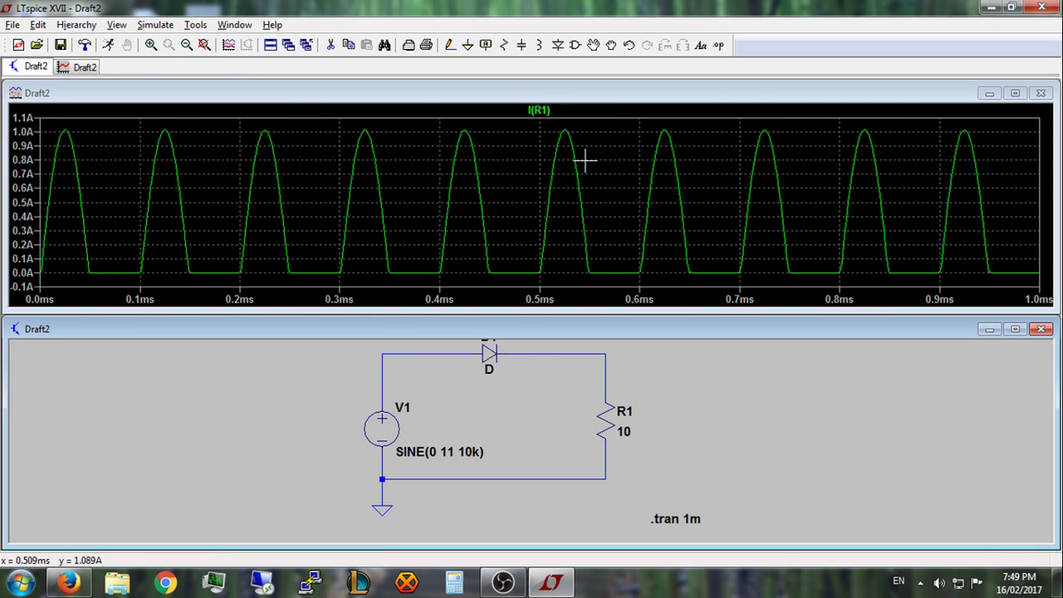
click(539, 110)
mouse_move(546, 257)
mouse_down()
mouse_move(573, 158)
mouse_move(566, 131)
mouse_up()
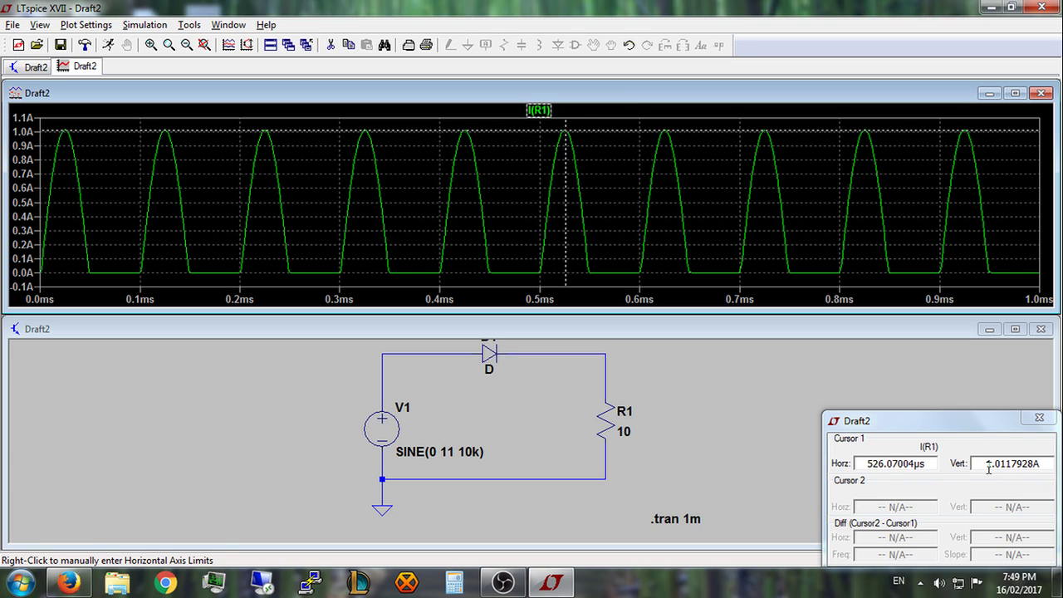
click(498, 384)
mouse_move(516, 385)
mouse_down()
mouse_move(532, 418)
mouse_move(487, 427)
mouse_move(415, 413)
mouse_move(531, 404)
mouse_move(535, 415)
mouse_up()
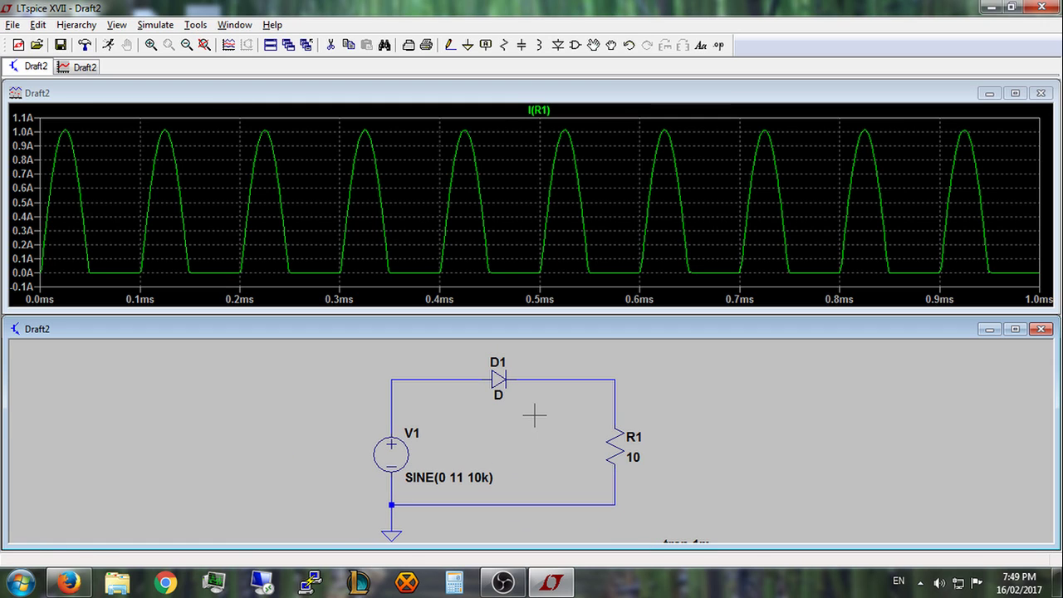
Step: Delete the I(R1) trace and place a capacitor on the wire after the diode
right_click(540, 110)
click(523, 333)
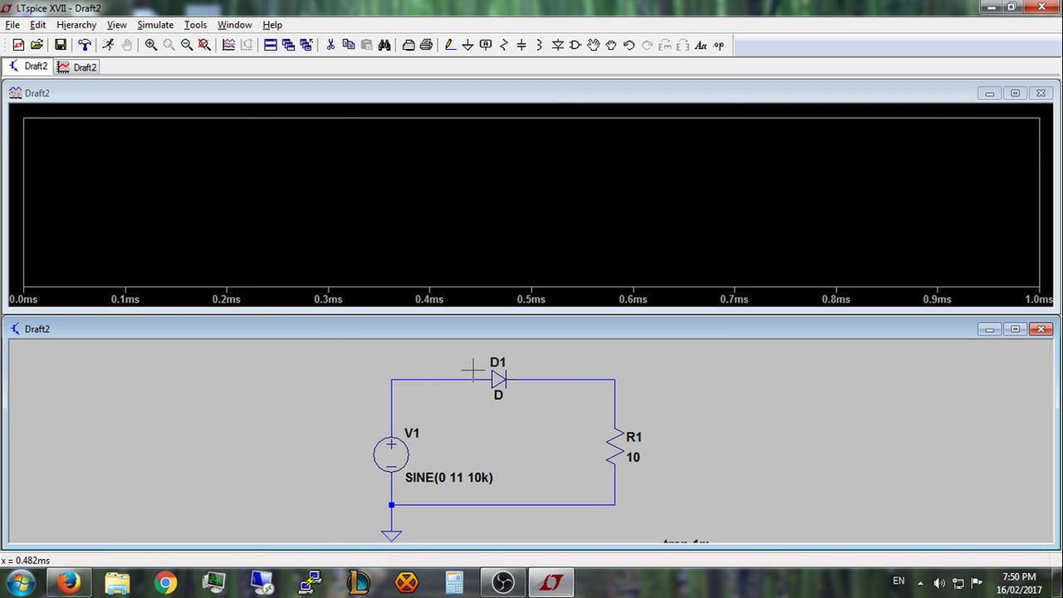
click(521, 45)
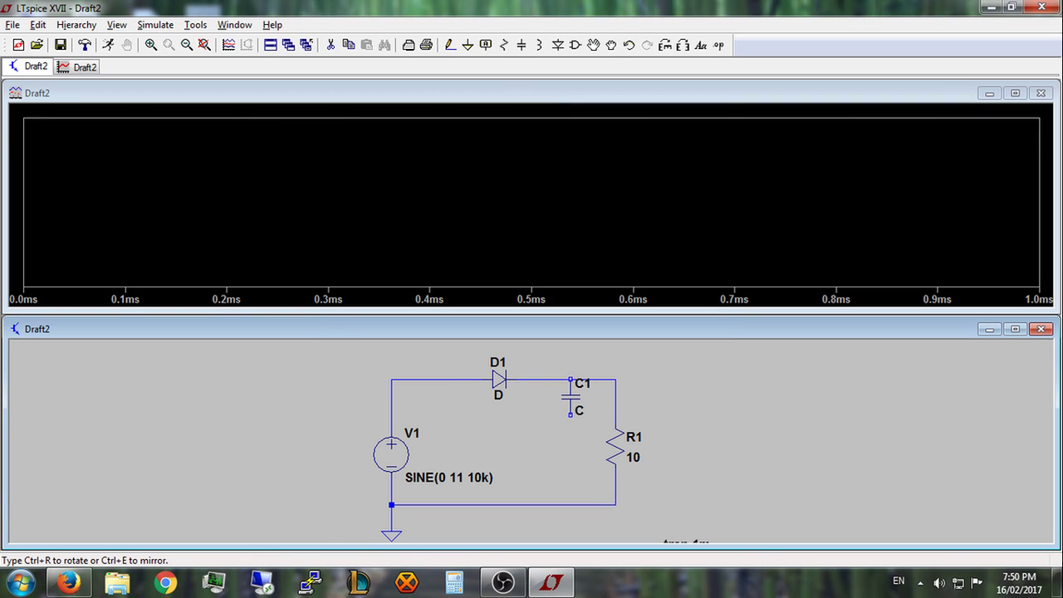
click(570, 380)
Step: Wire the capacitor down to the bottom rail and enter 100u as its capacitance
click(450, 45)
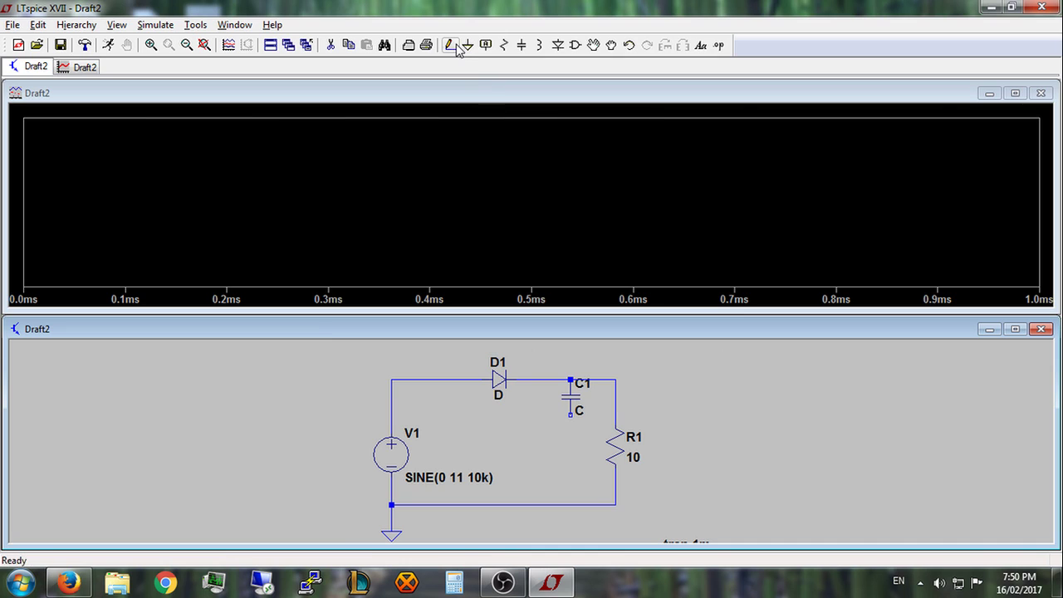
click(569, 414)
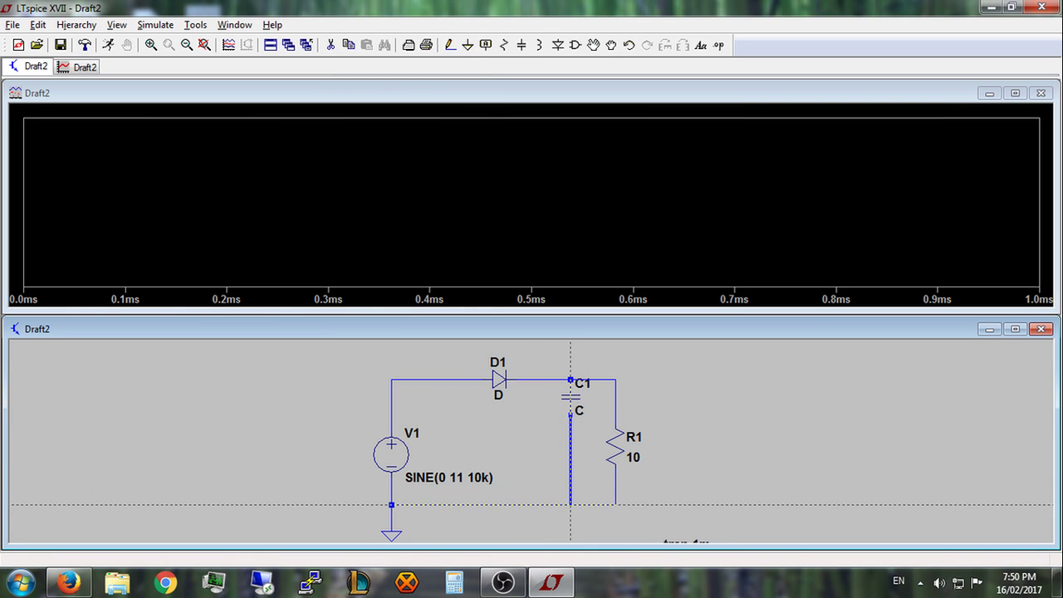
click(570, 504)
key(Escape)
right_click(571, 396)
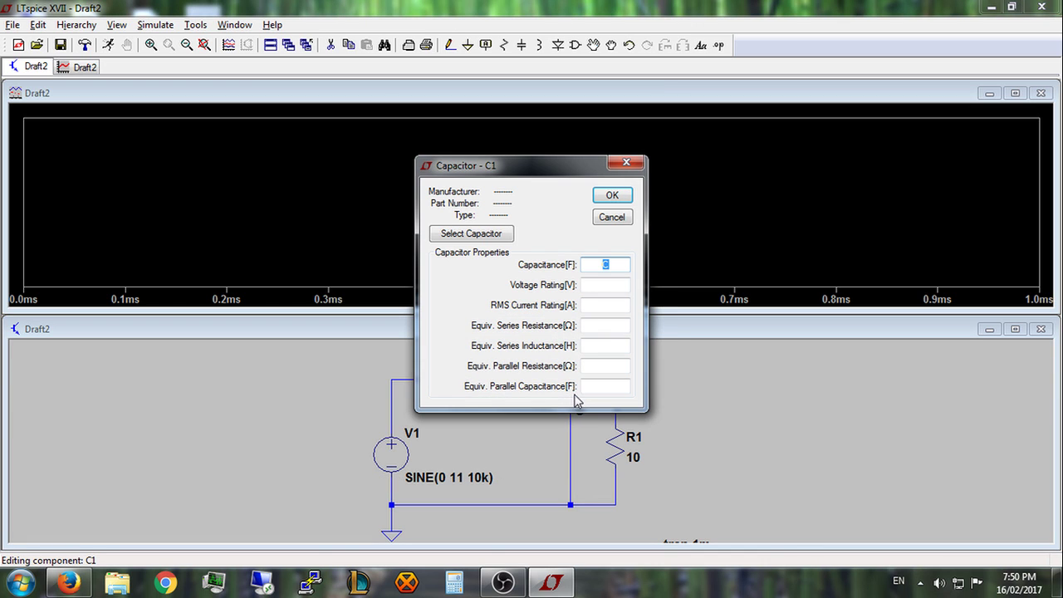
text(100u)
Step: Confirm C1 at 100µ, rerun, and plot input V(n001) with smoothed output V(n002)
click(611, 196)
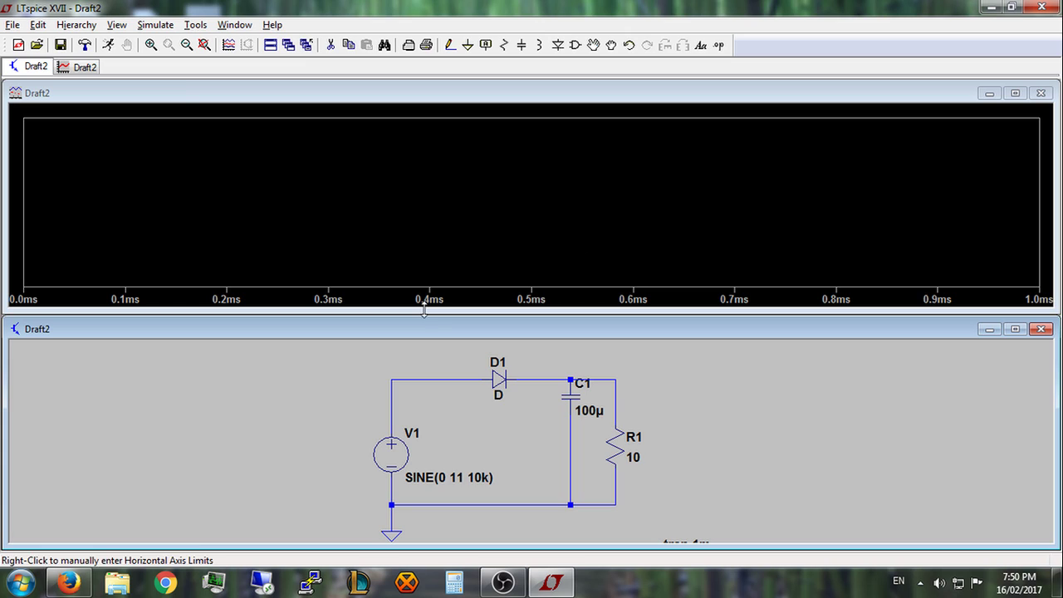
click(108, 45)
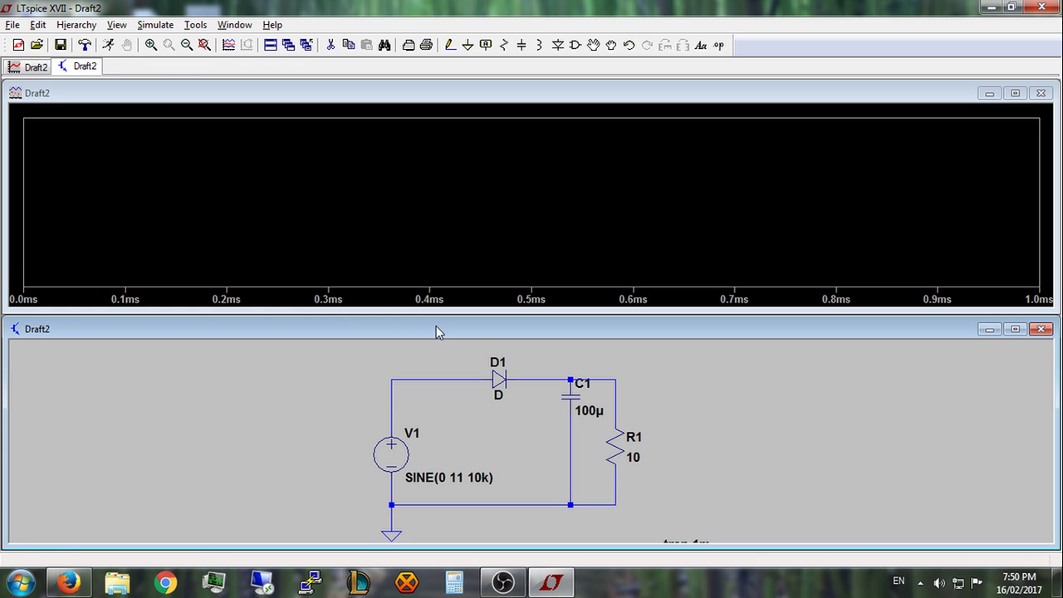
click(433, 375)
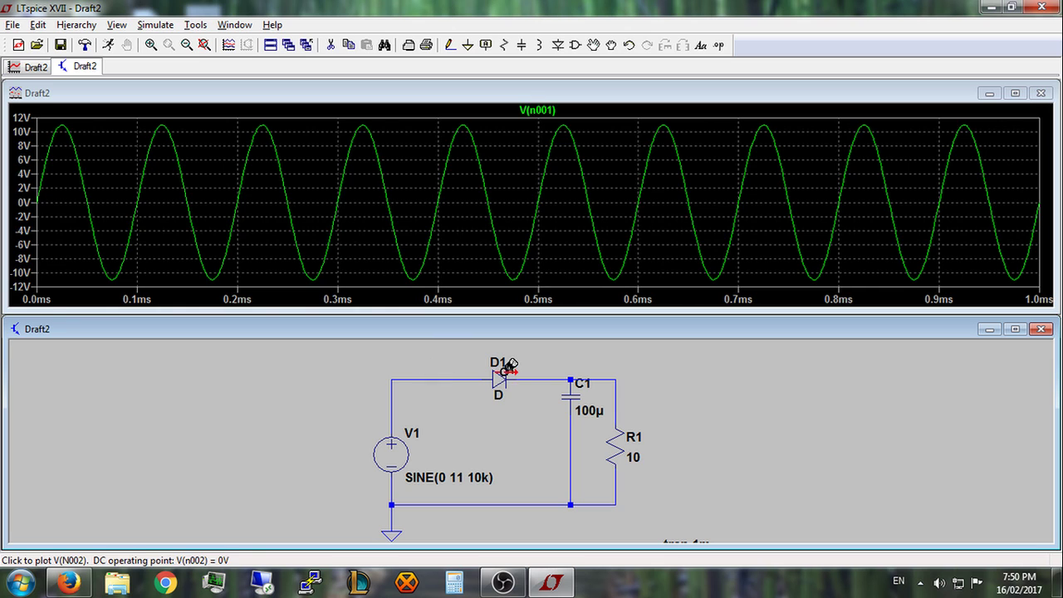
click(552, 372)
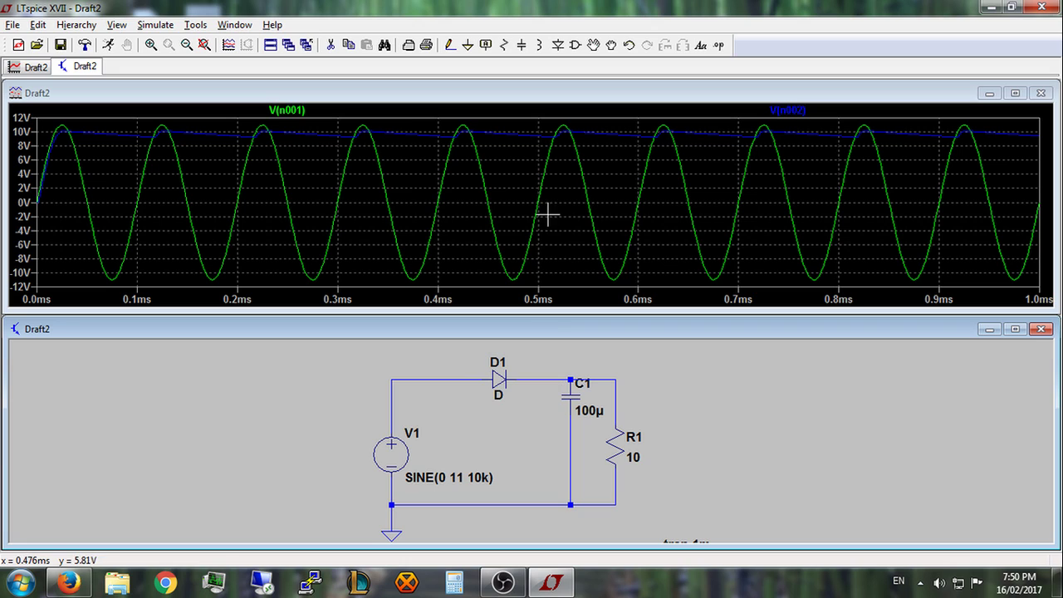
click(563, 379)
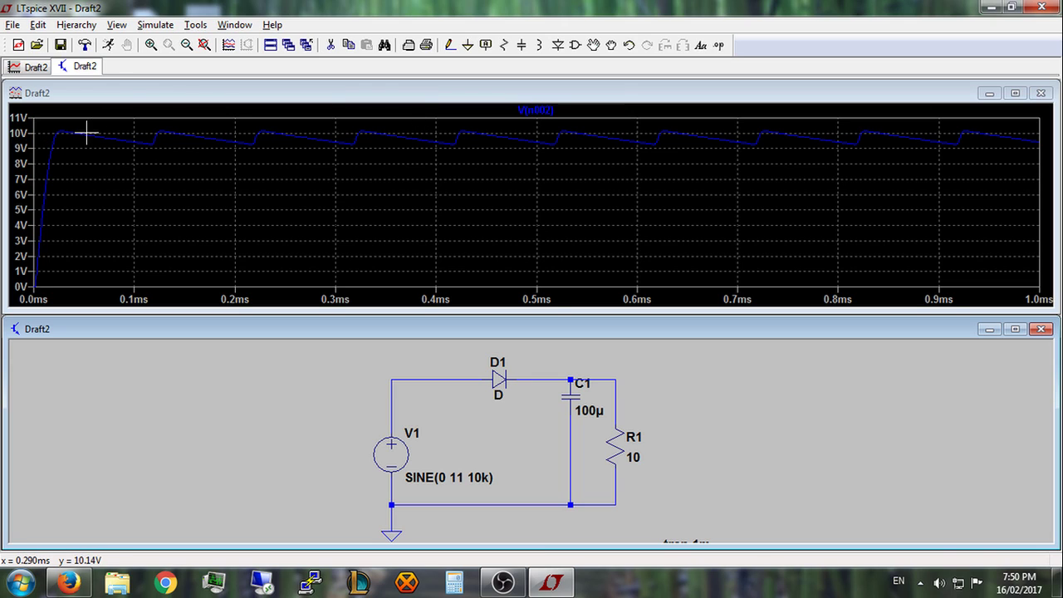
click(425, 380)
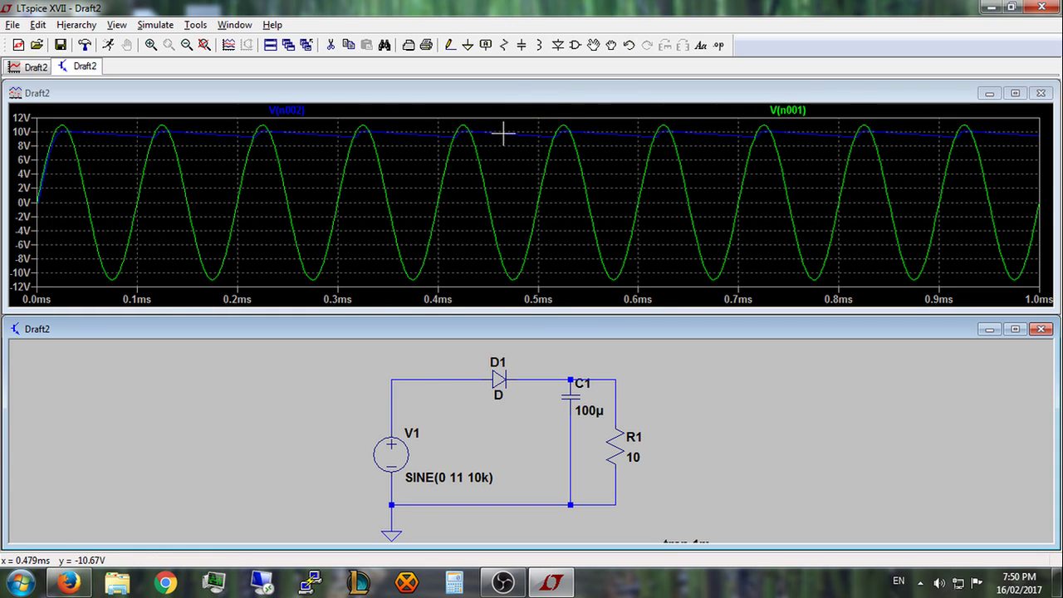
Step: Change C1 to 1000µ, rerun, and plot V(n002) alone, nearly flat at 10 V
right_click(573, 396)
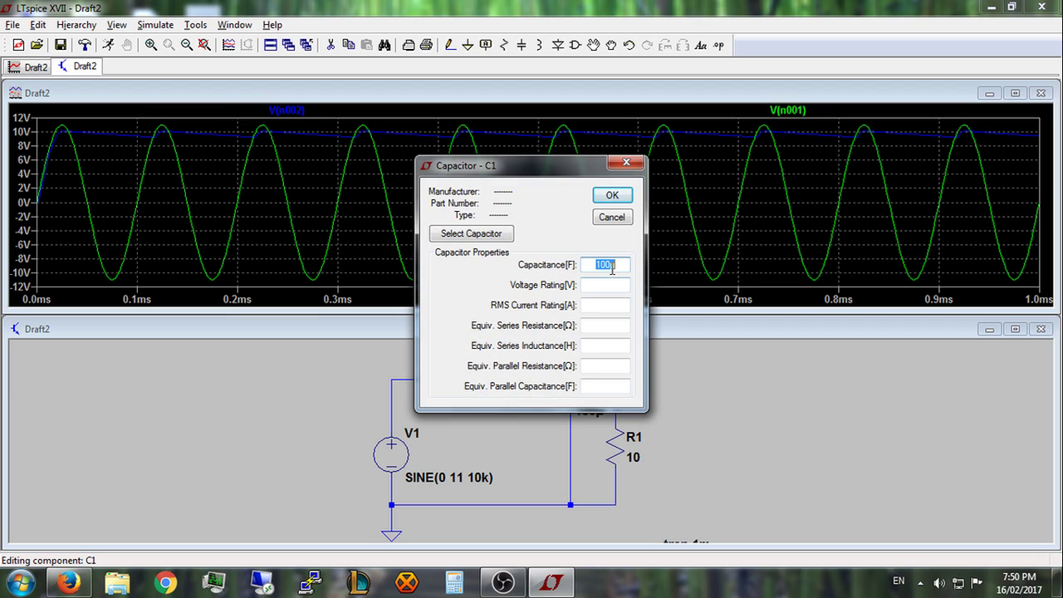
click(612, 267)
text(0)
click(613, 200)
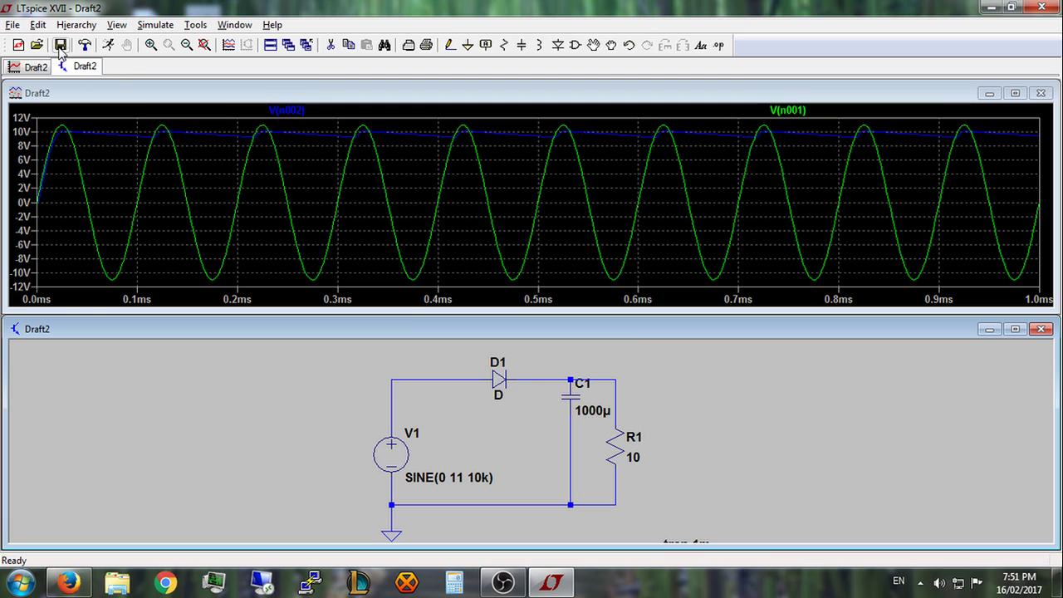
click(108, 45)
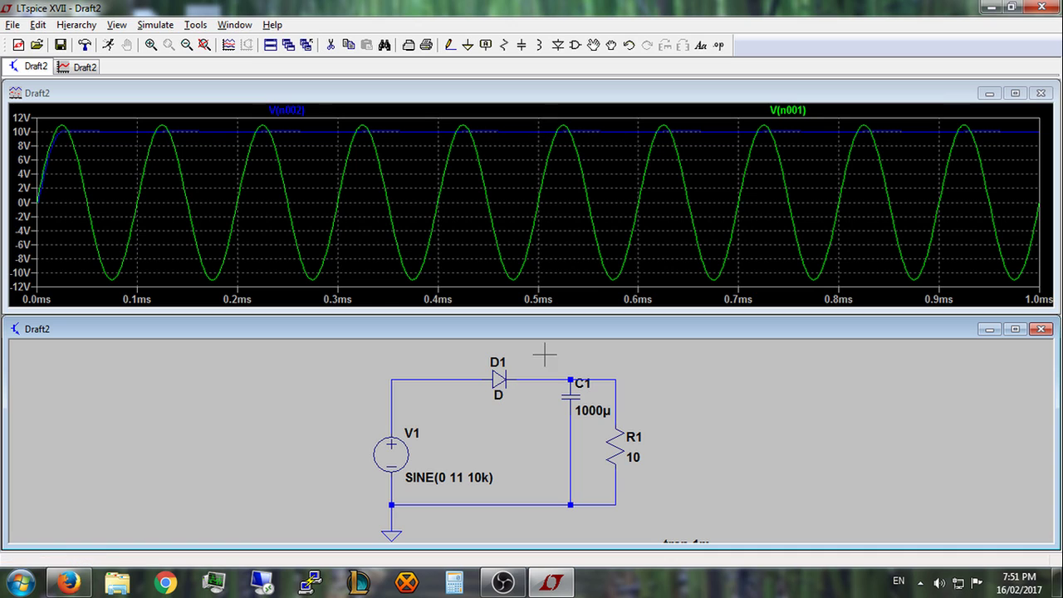
click(551, 379)
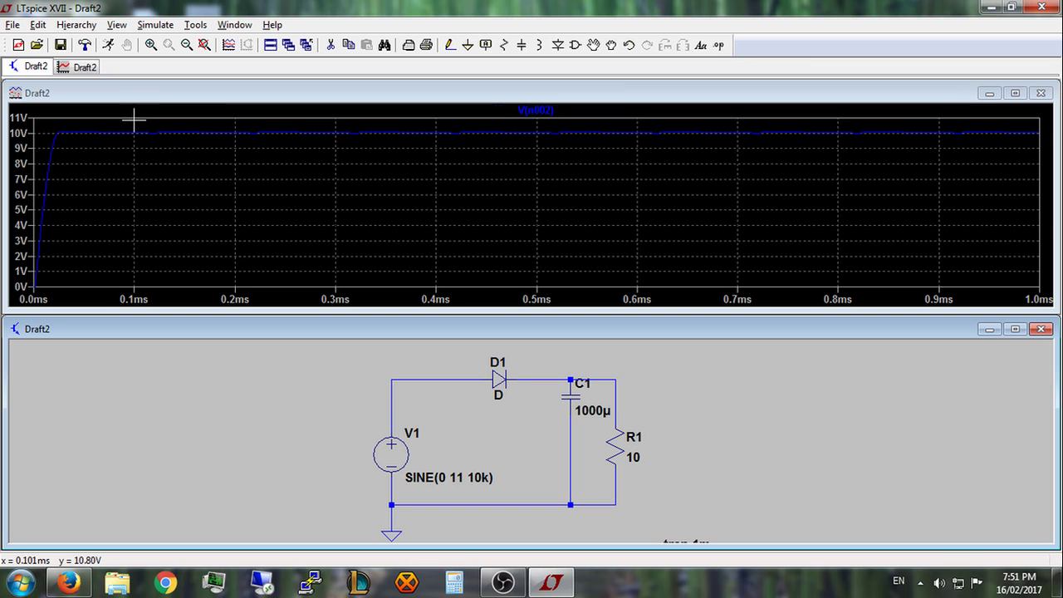
drag(141, 126, 180, 141)
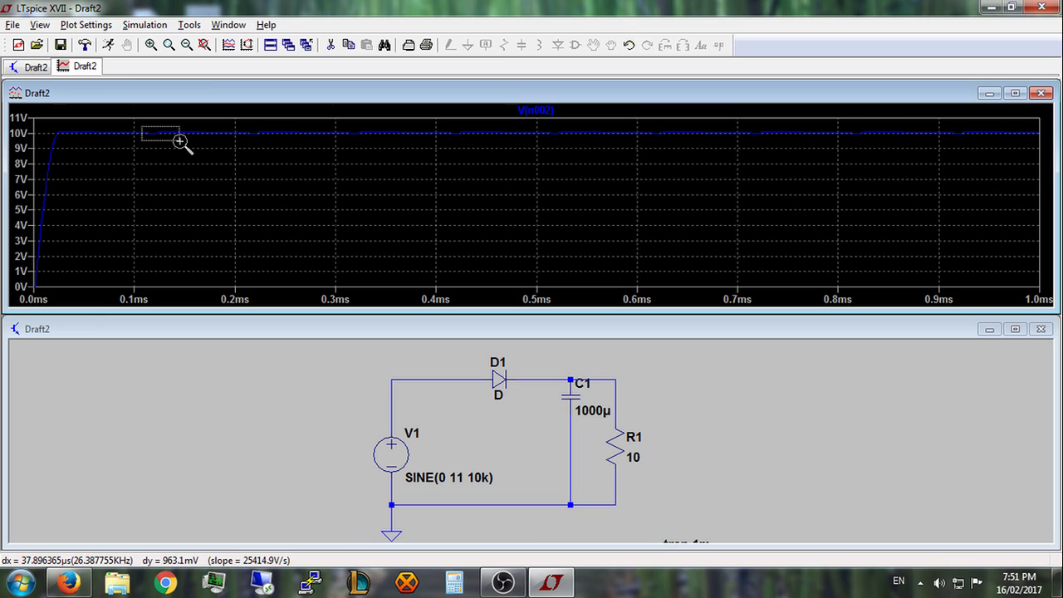
drag(180, 141, 180, 142)
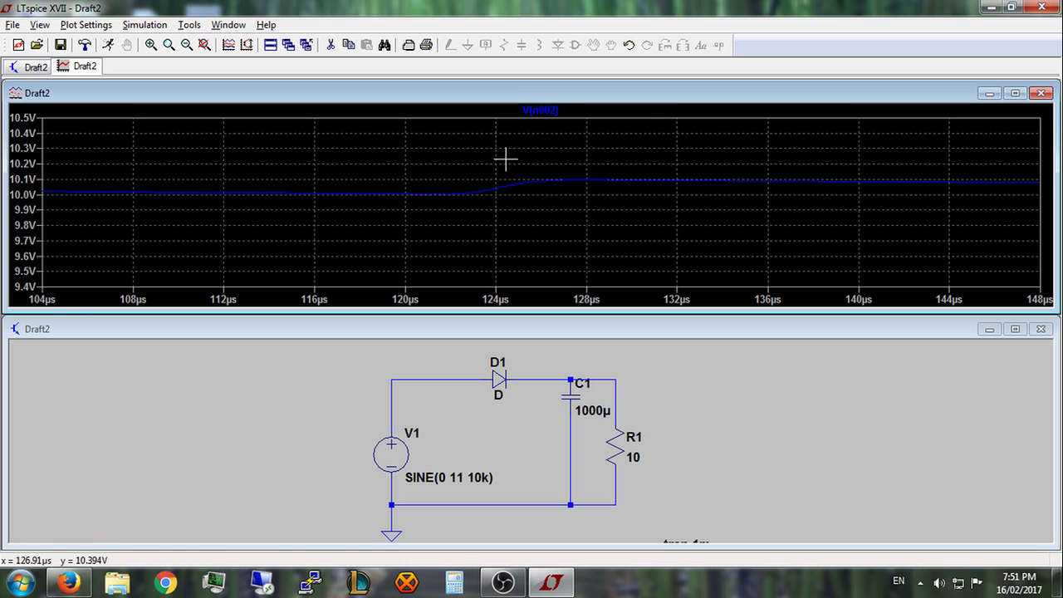
click(548, 109)
drag(563, 180, 560, 180)
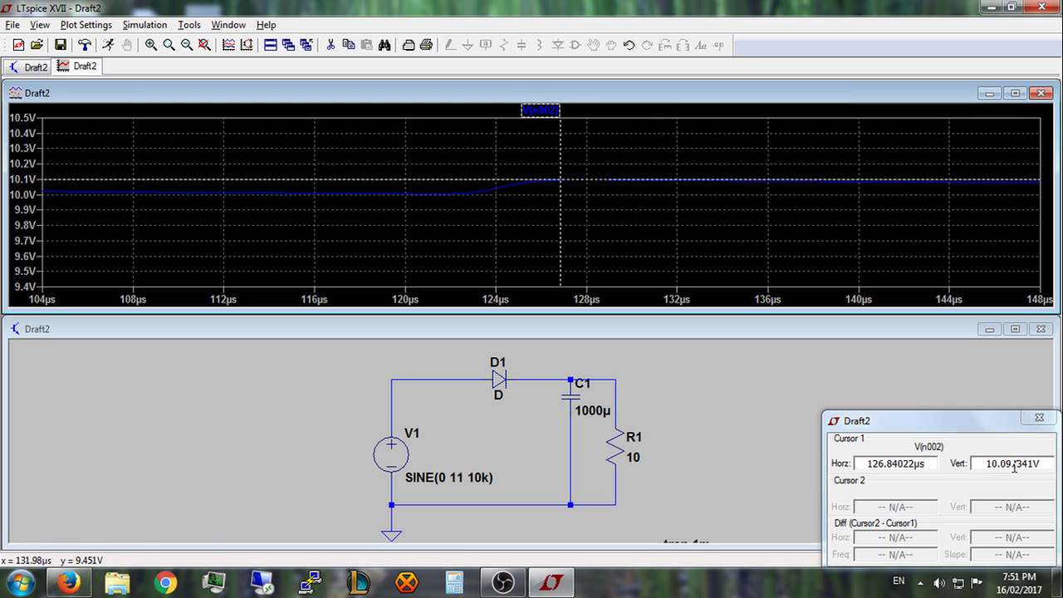
drag(555, 181, 455, 195)
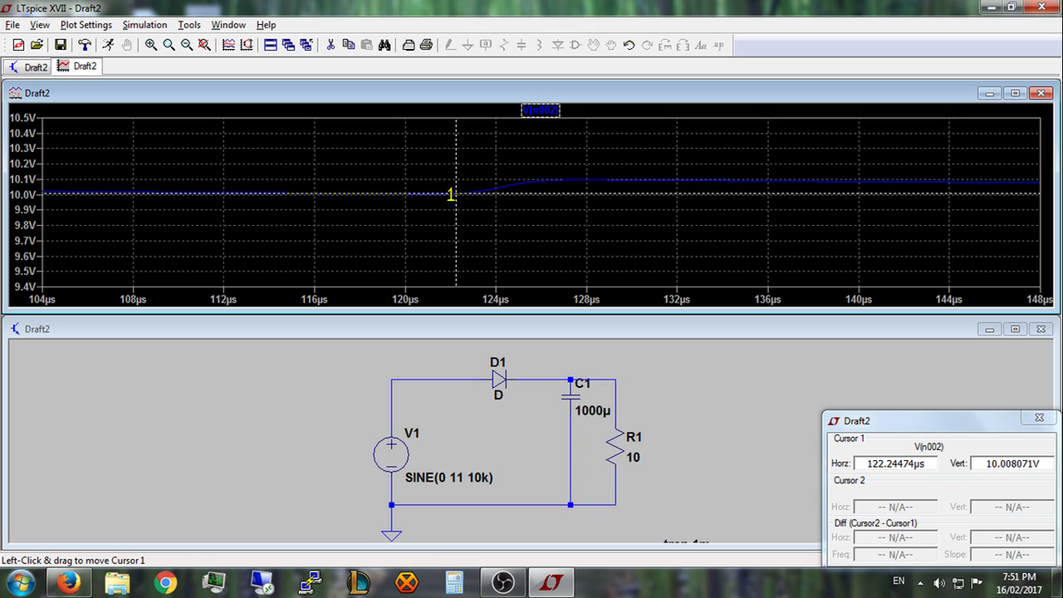
drag(453, 192, 542, 178)
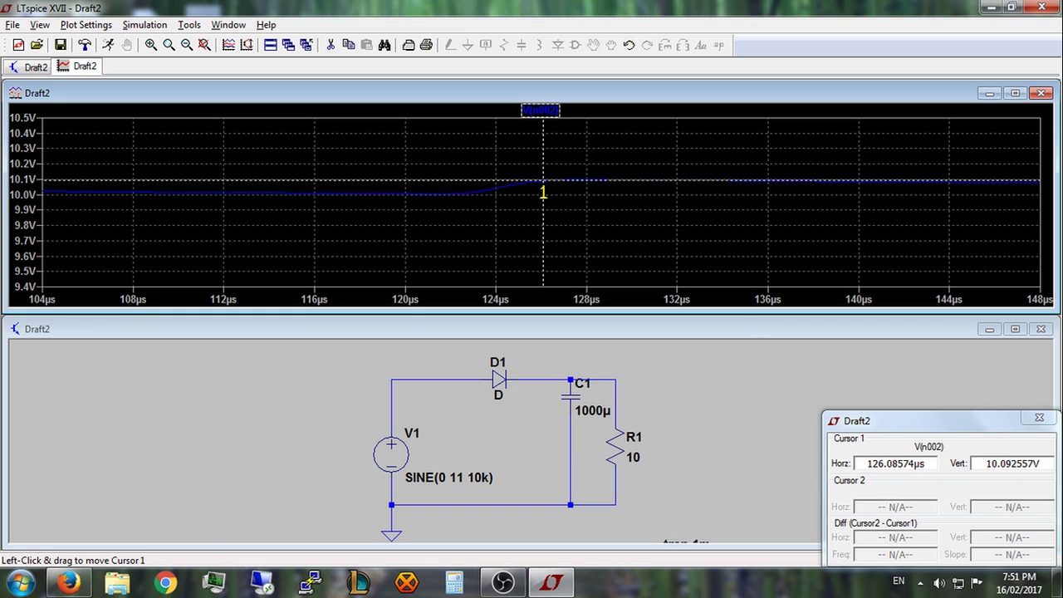
click(1025, 422)
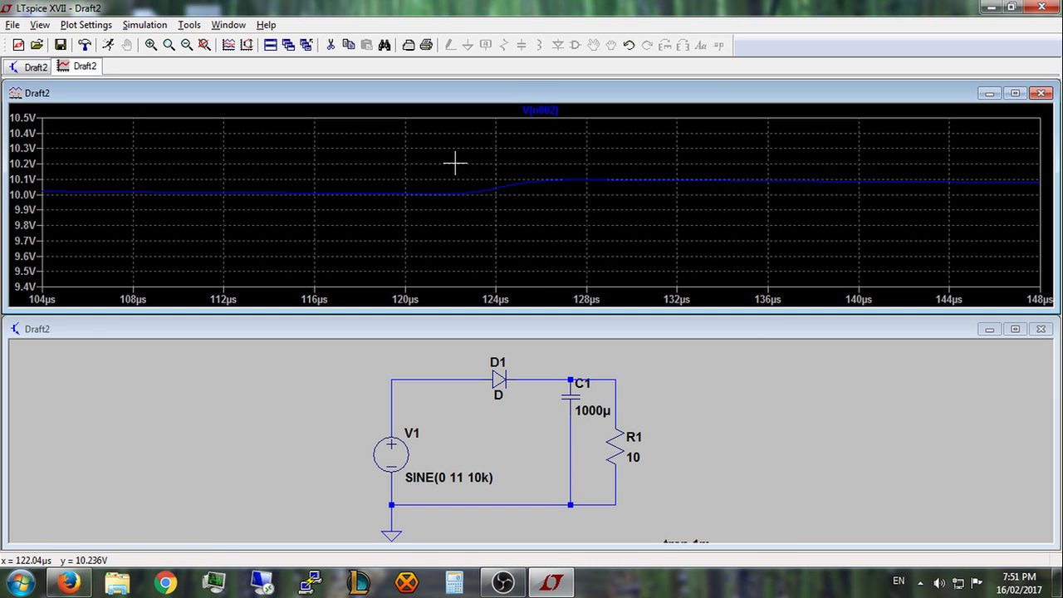
right_click(179, 164)
click(205, 172)
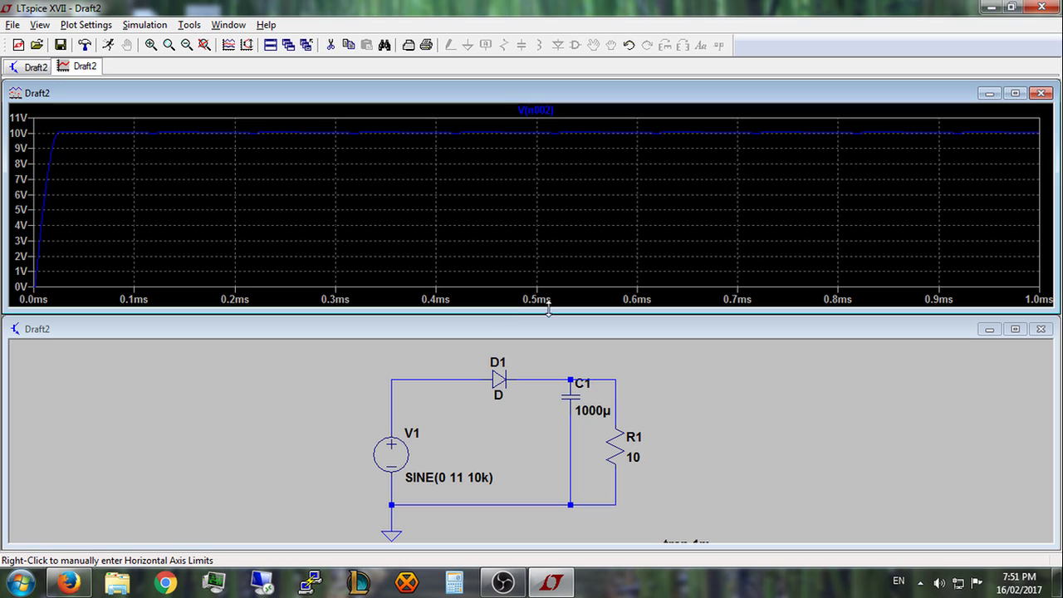
click(587, 466)
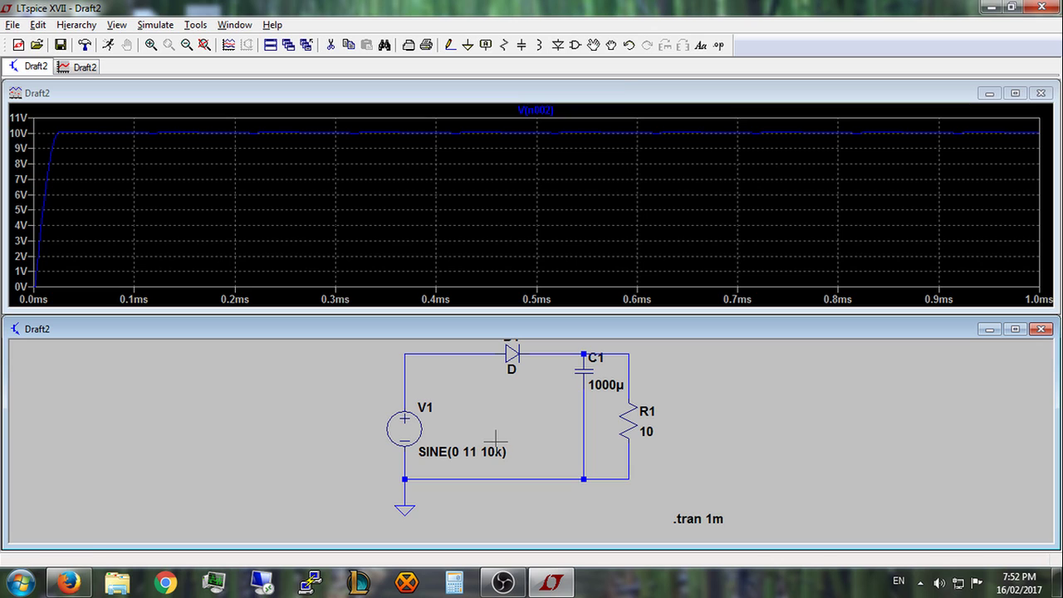
click(522, 390)
click(575, 45)
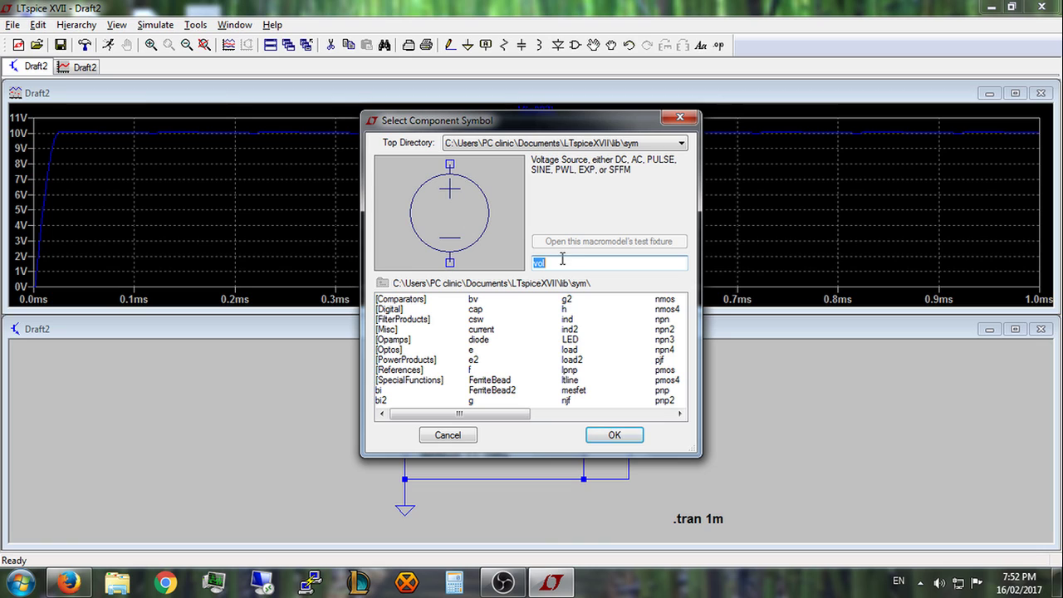
text(lt1)
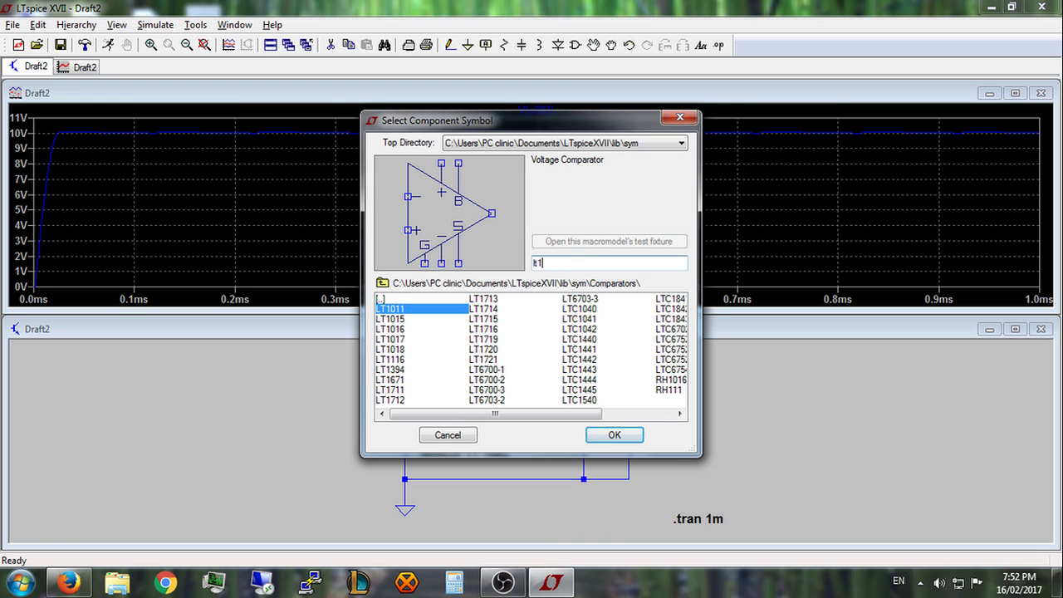
text(013)
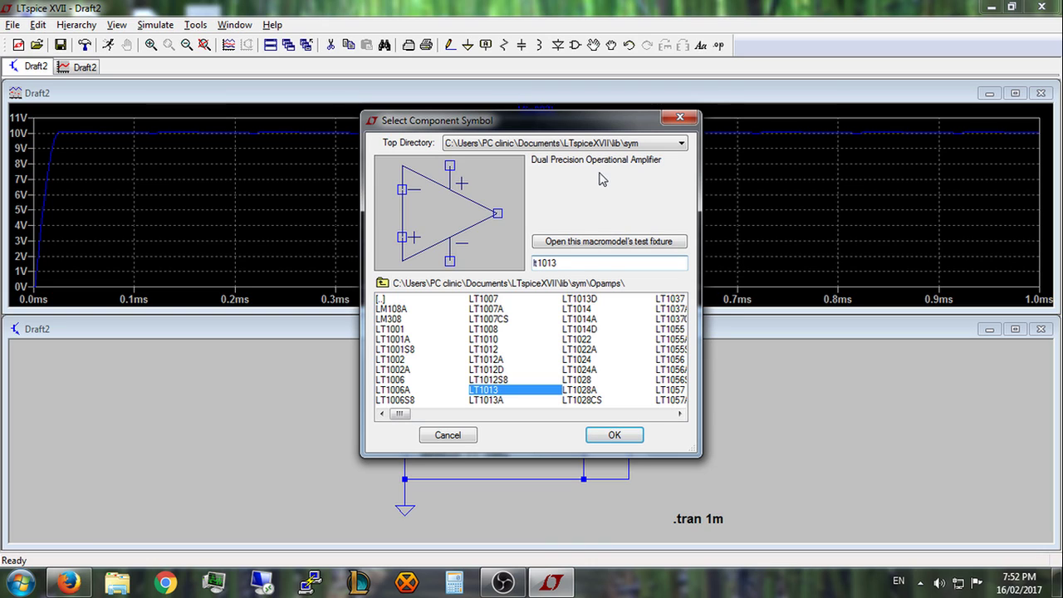
click(488, 329)
click(495, 299)
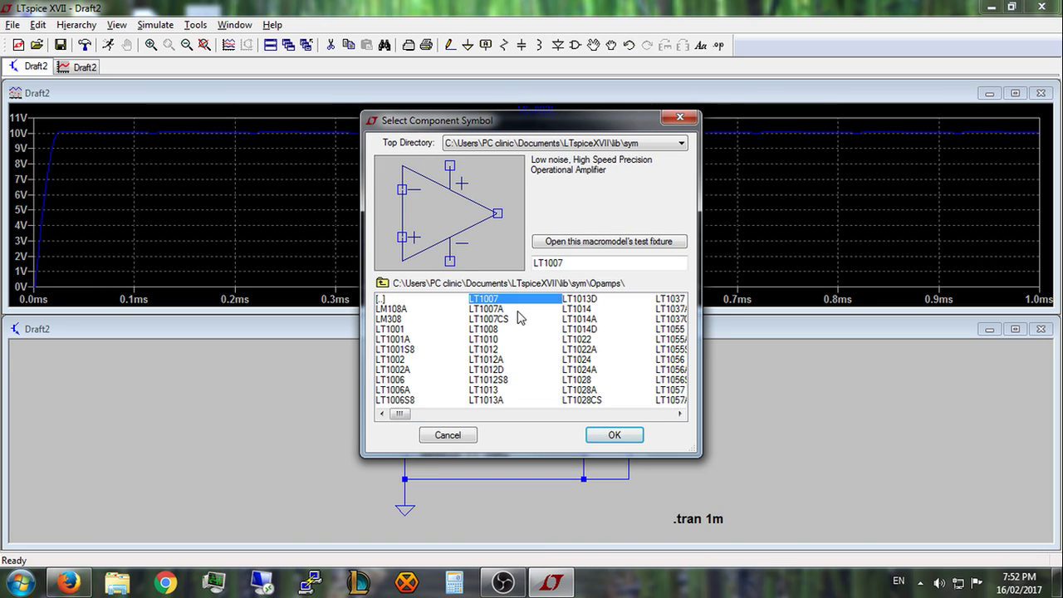
click(581, 320)
click(591, 368)
click(587, 310)
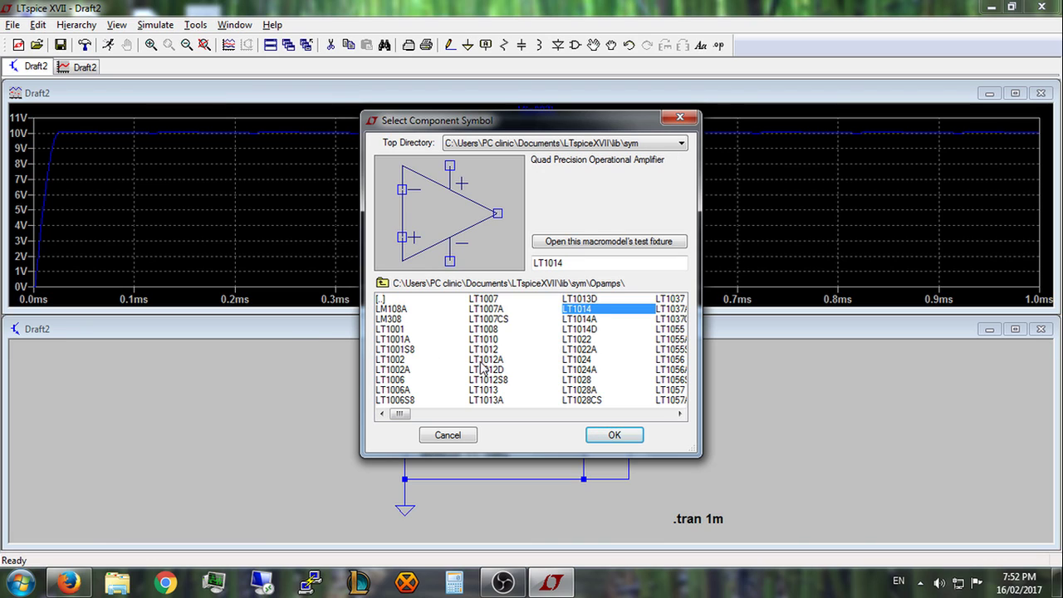
click(493, 340)
click(496, 301)
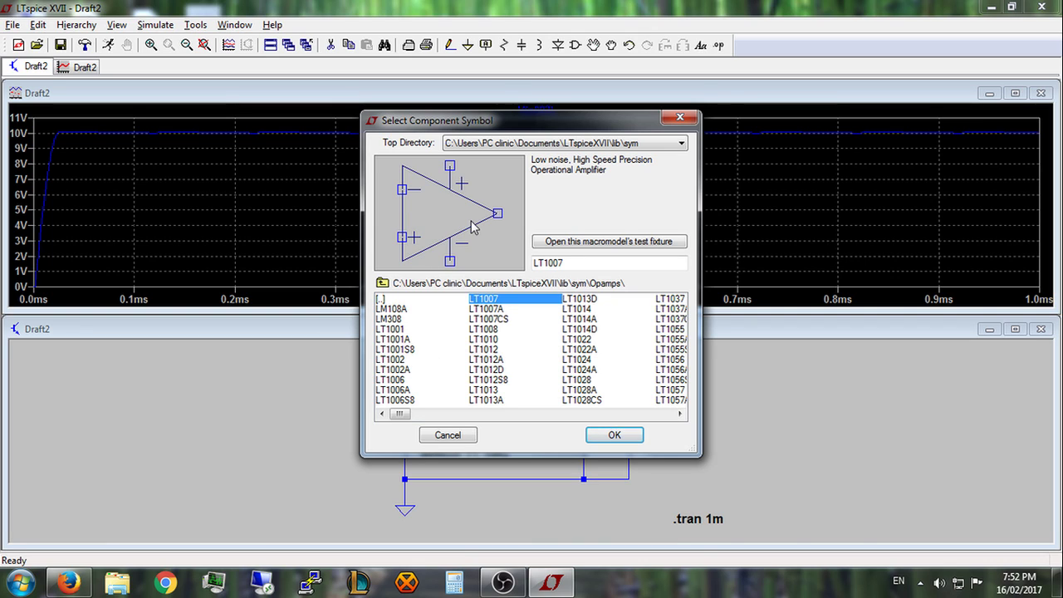
click(448, 436)
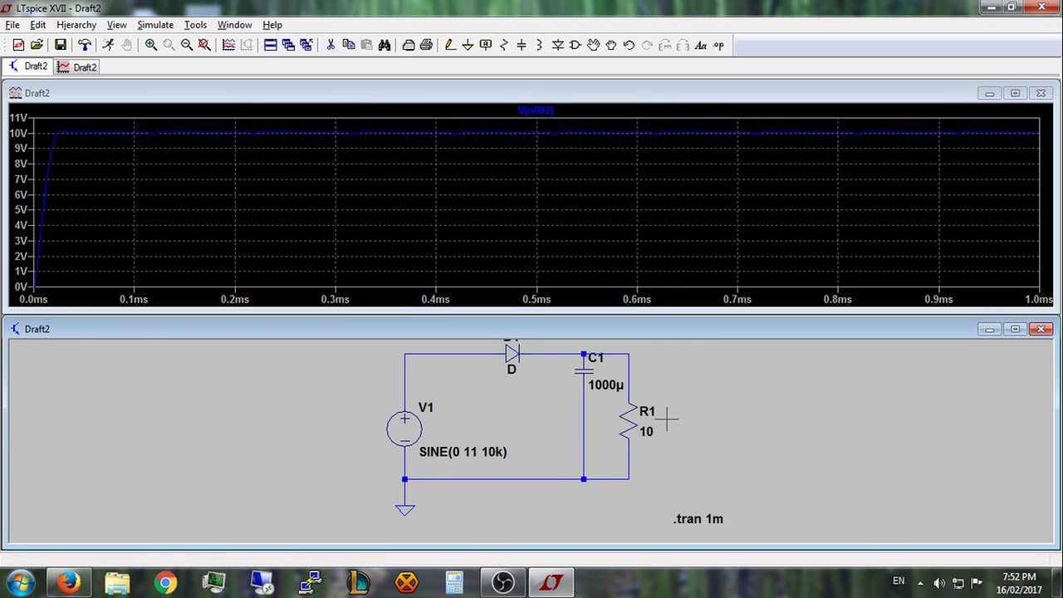
Step: Browse D1's diode list, sort by Iave[A], and select the MBRB2545CT Schottky model
drag(562, 417, 554, 443)
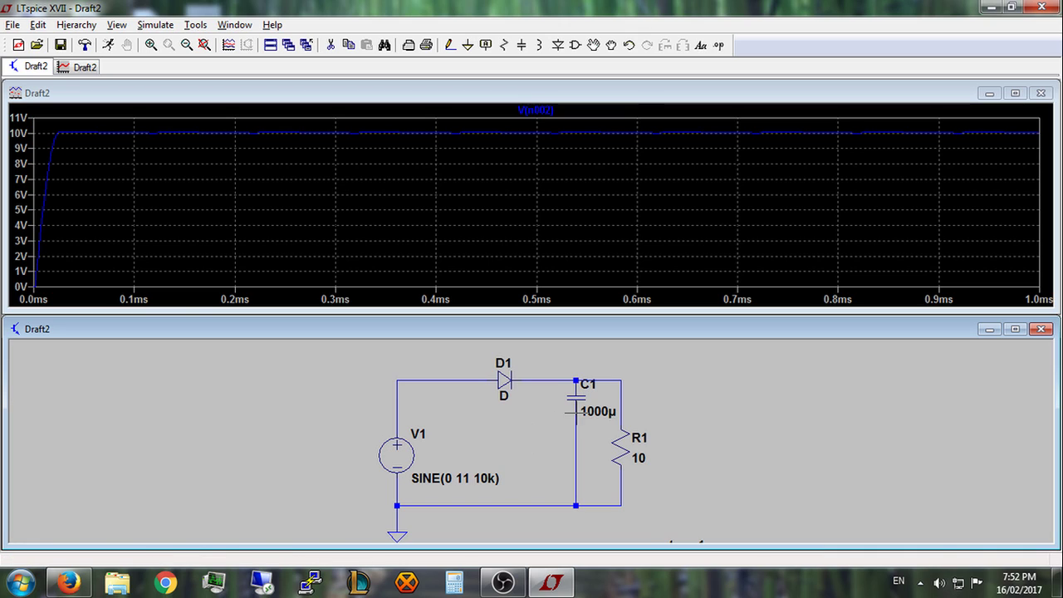
right_click(507, 380)
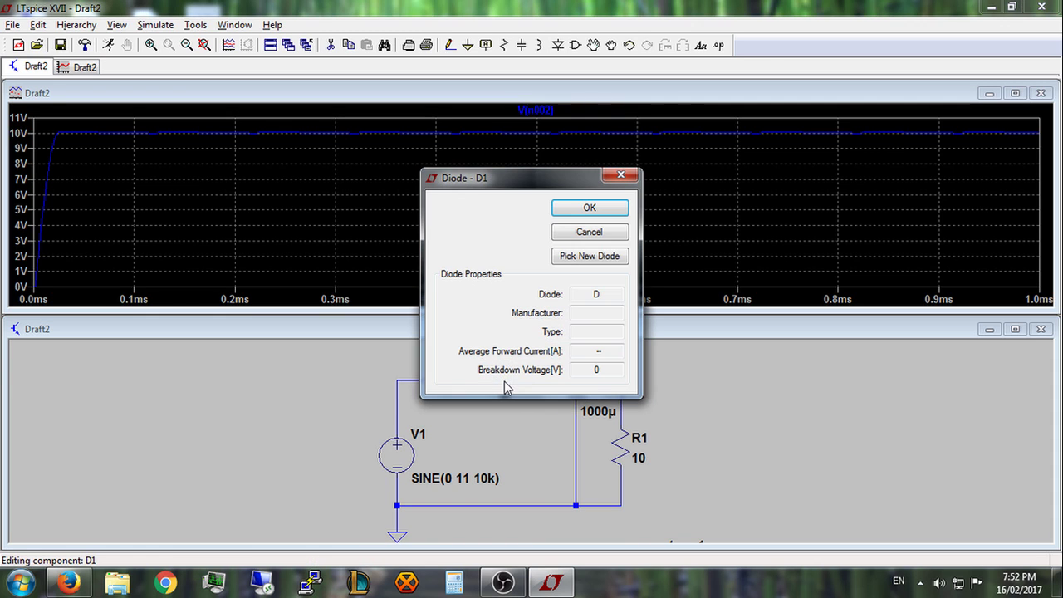
drag(531, 185, 280, 180)
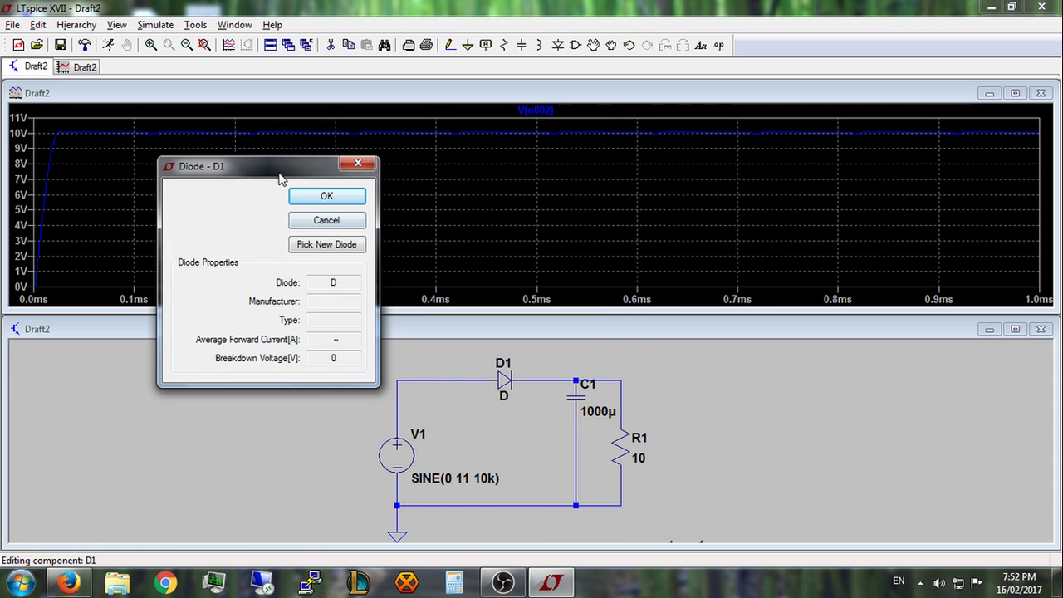
click(326, 244)
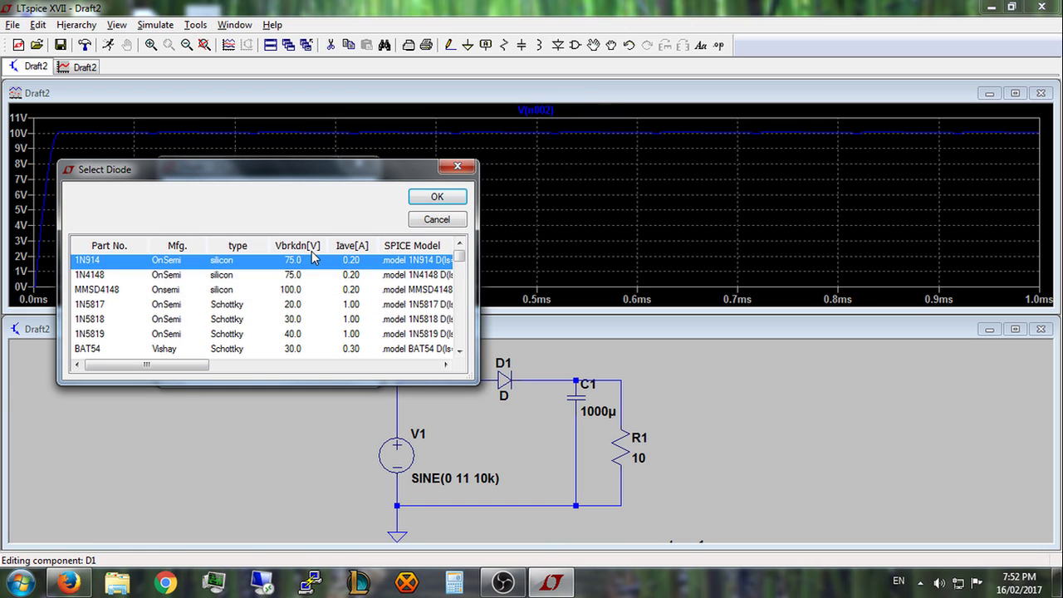
click(241, 289)
click(93, 262)
click(292, 291)
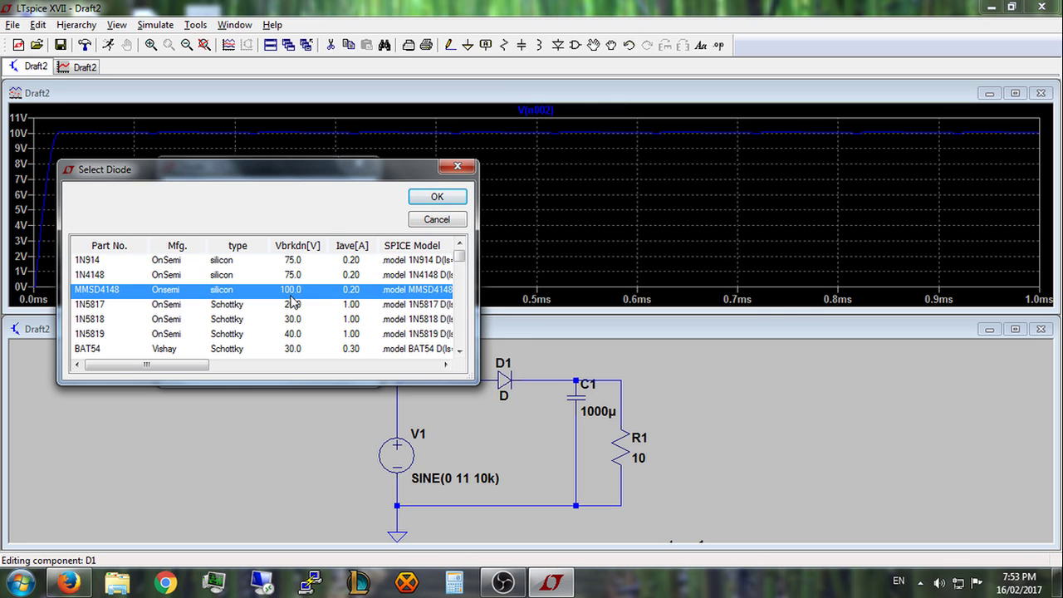
click(352, 247)
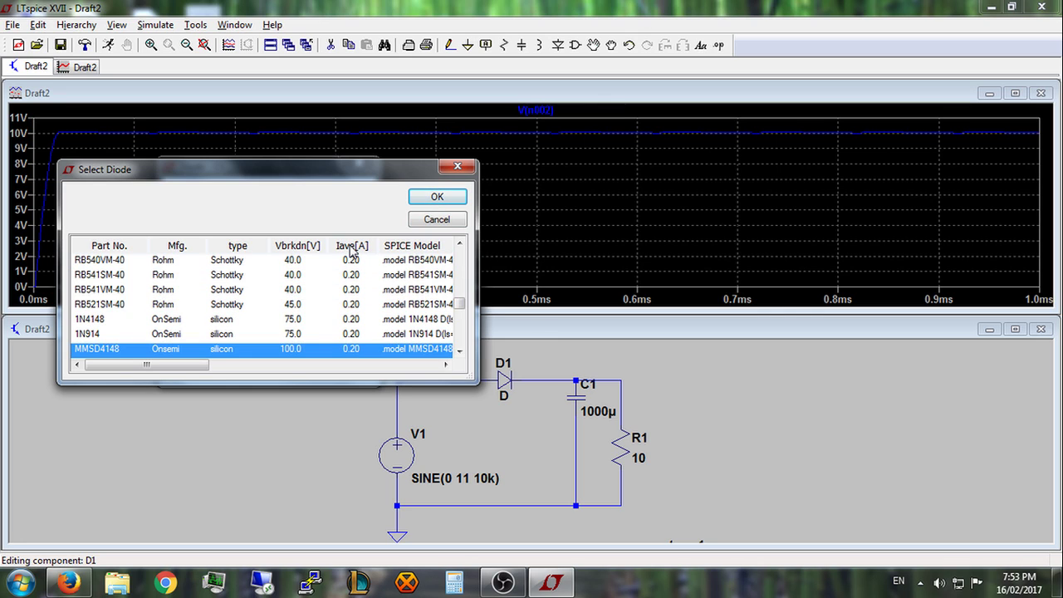
scroll(460, 308, up, 5)
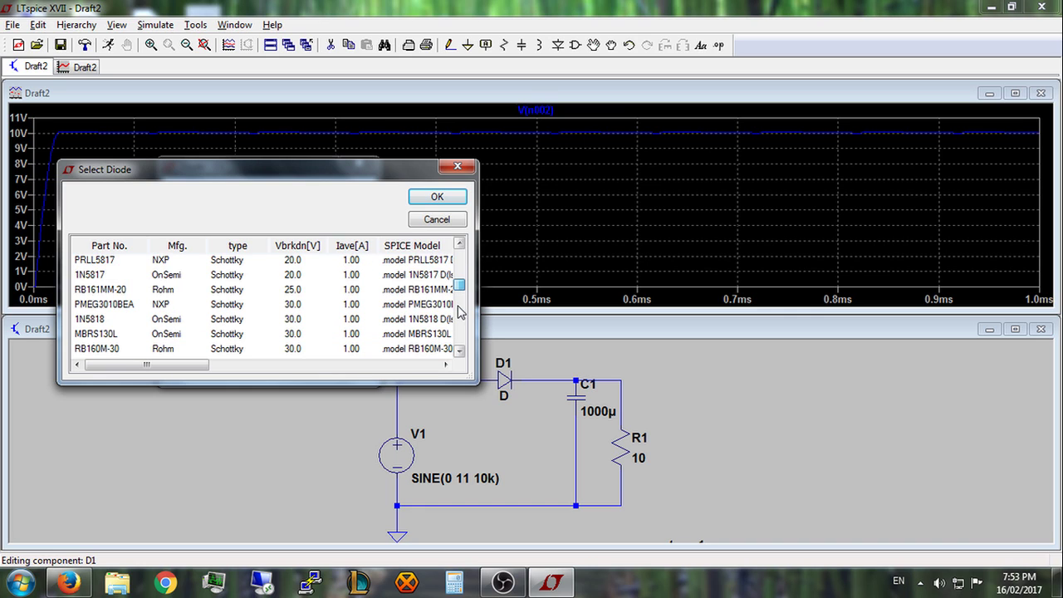
scroll(462, 290, up, 5)
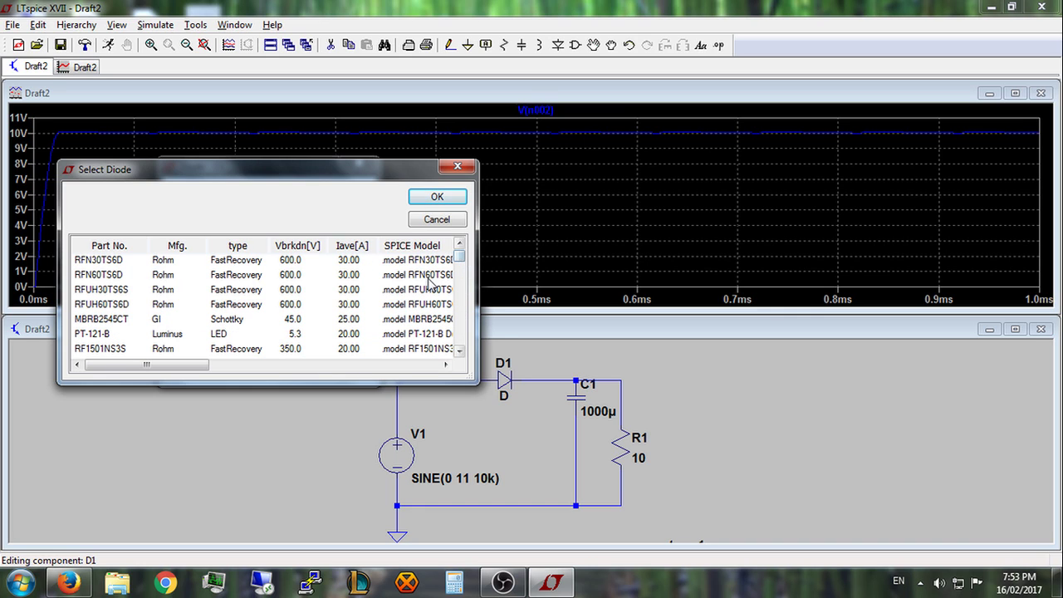
click(256, 322)
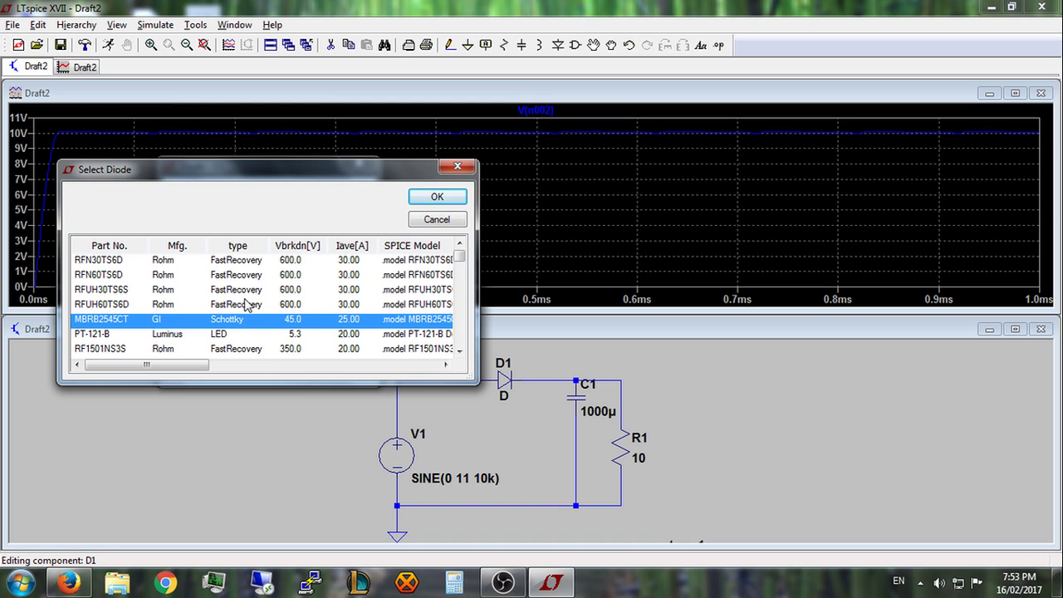
click(435, 196)
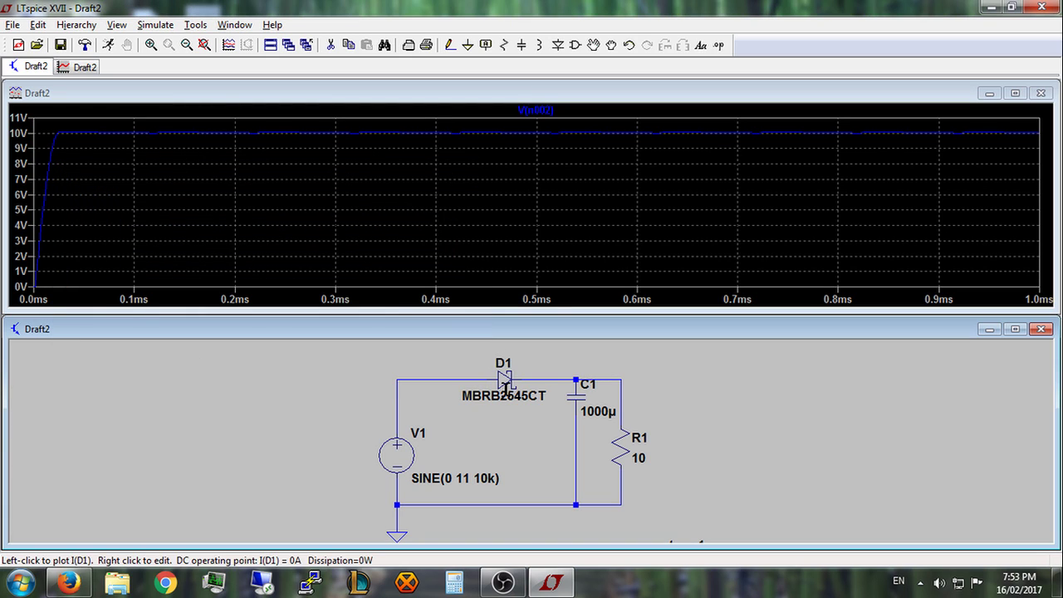
Step: Turn V1 into a 10 V DC source
right_click(394, 470)
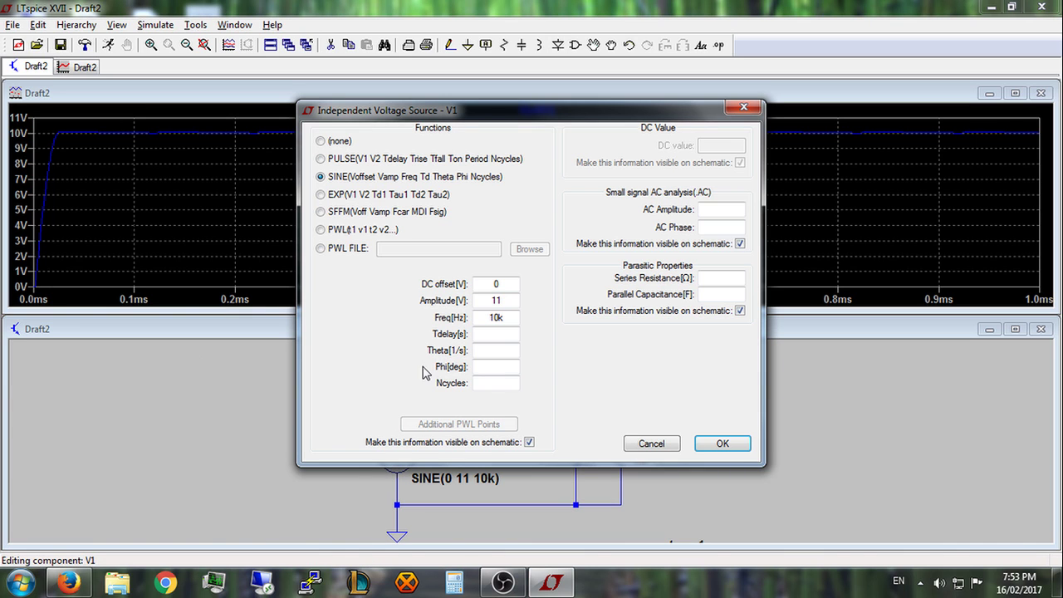
click(339, 141)
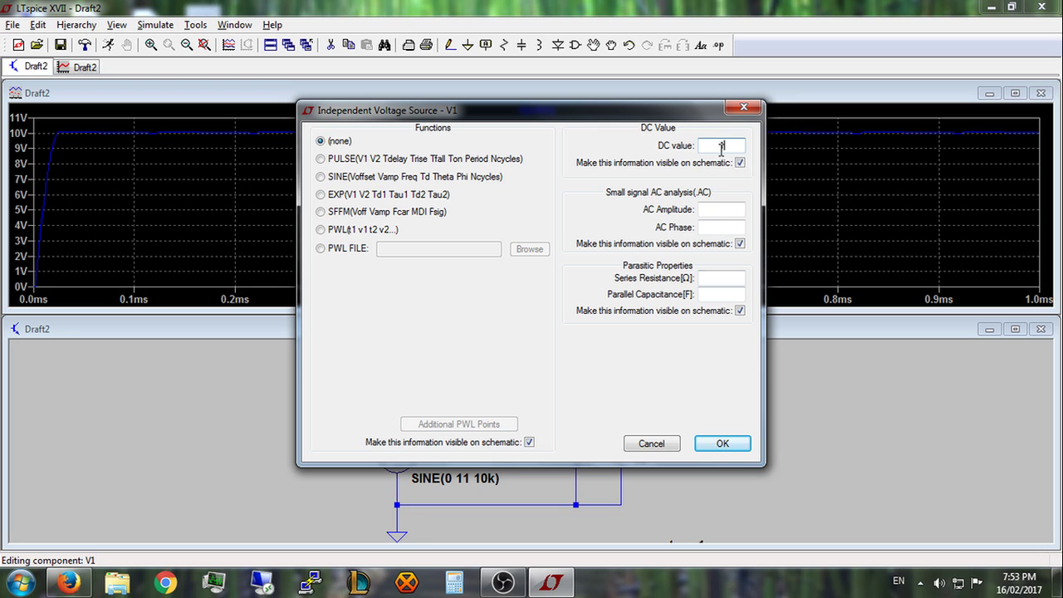
text(0)
click(719, 442)
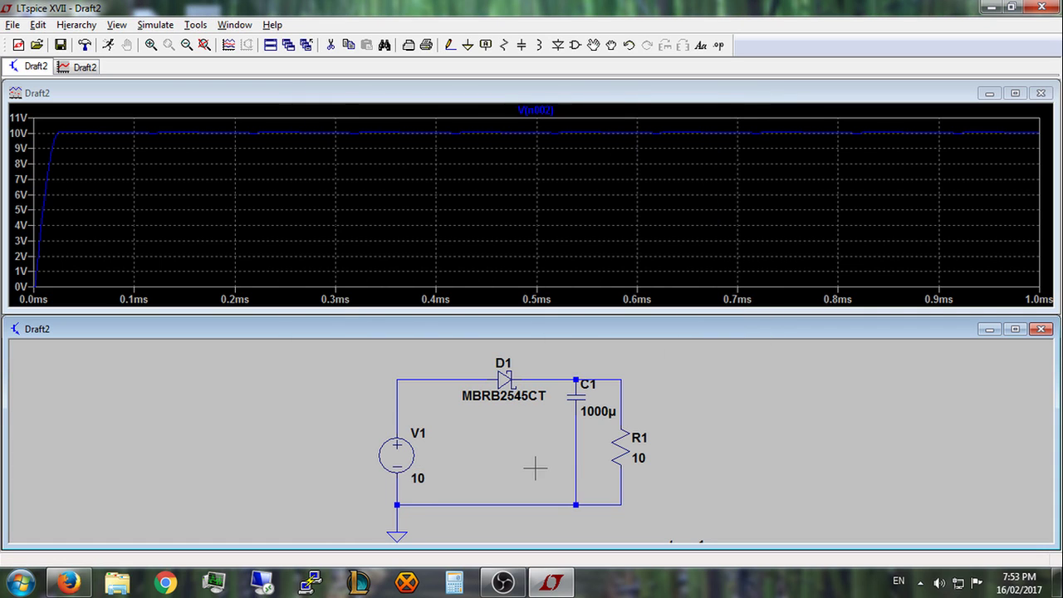
Step: Probe C1 to plot the capacitor current I(C1)
click(573, 398)
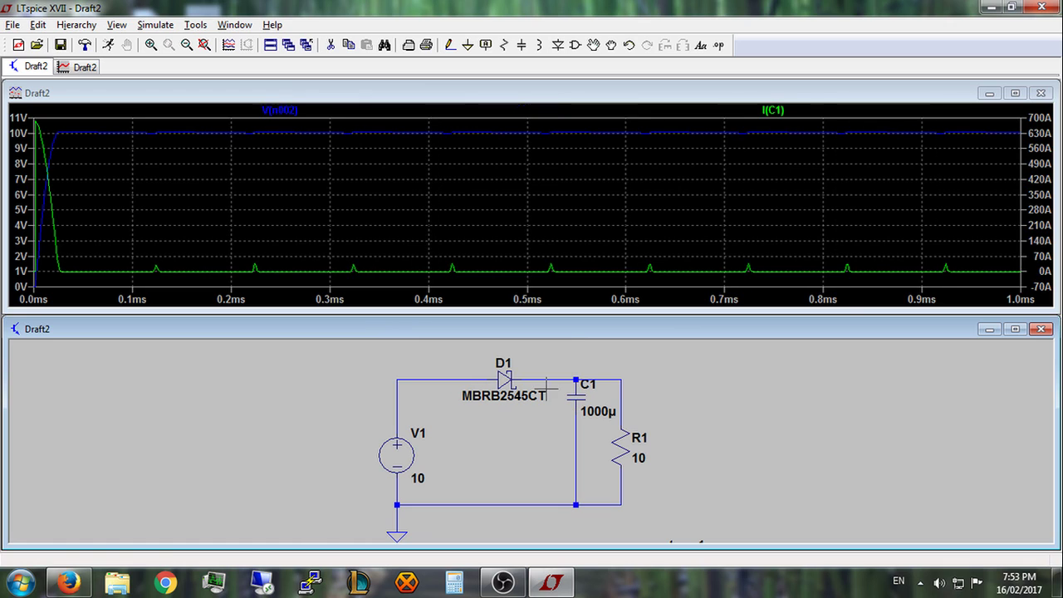
right_click(787, 105)
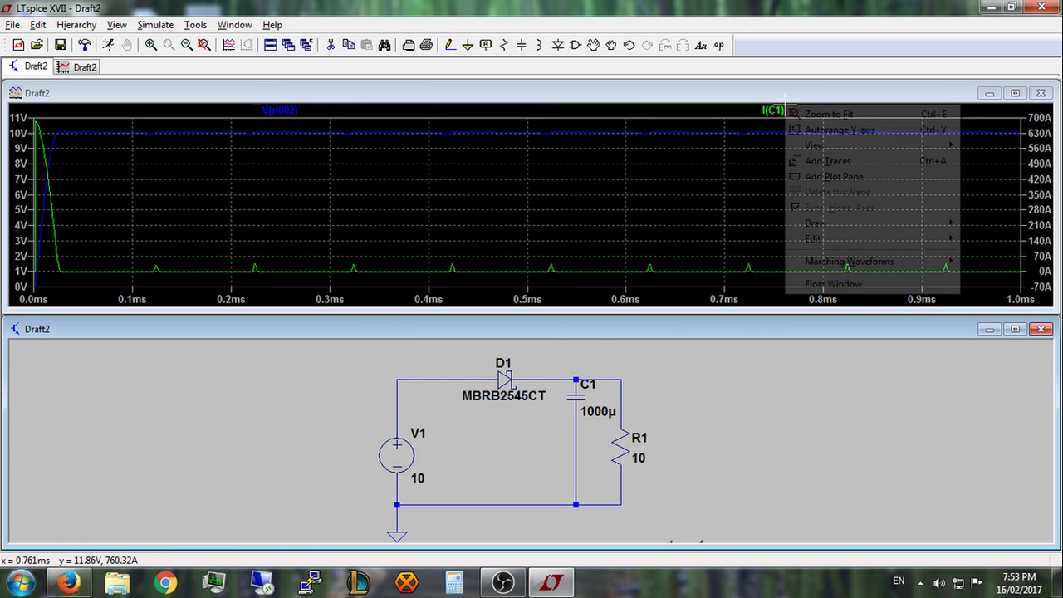
click(784, 108)
right_click(776, 110)
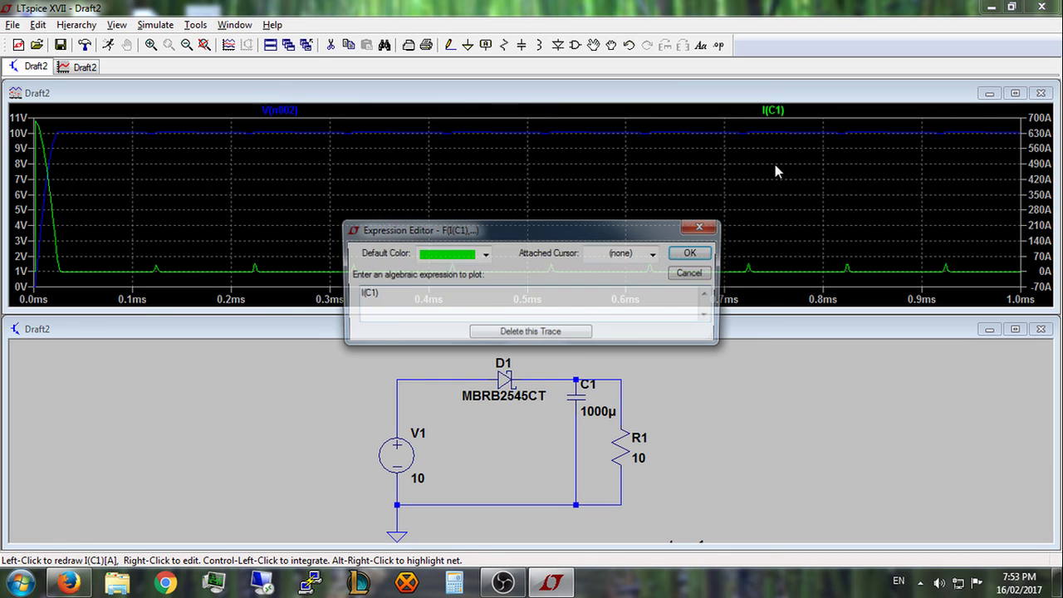
click(540, 334)
Step: Cut capacitor C1 and its leftover wire from the circuit
click(579, 397)
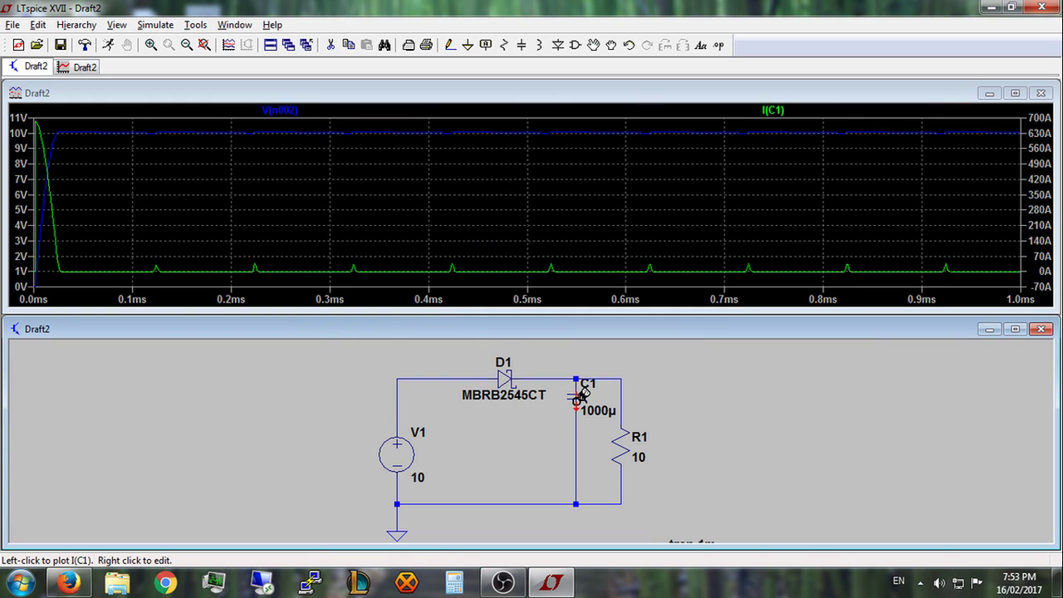
click(579, 397)
click(578, 425)
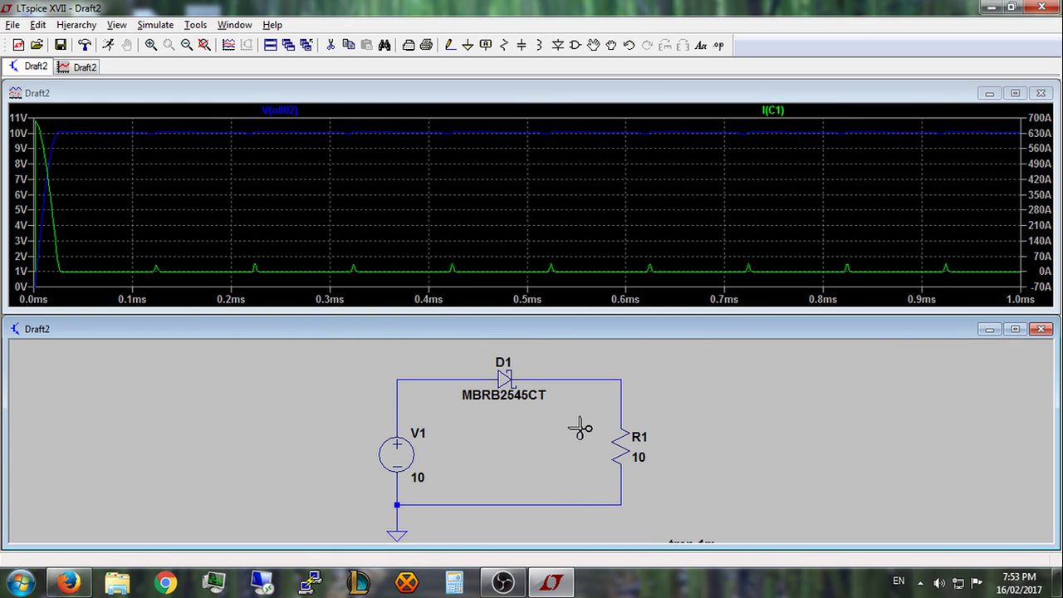
click(507, 583)
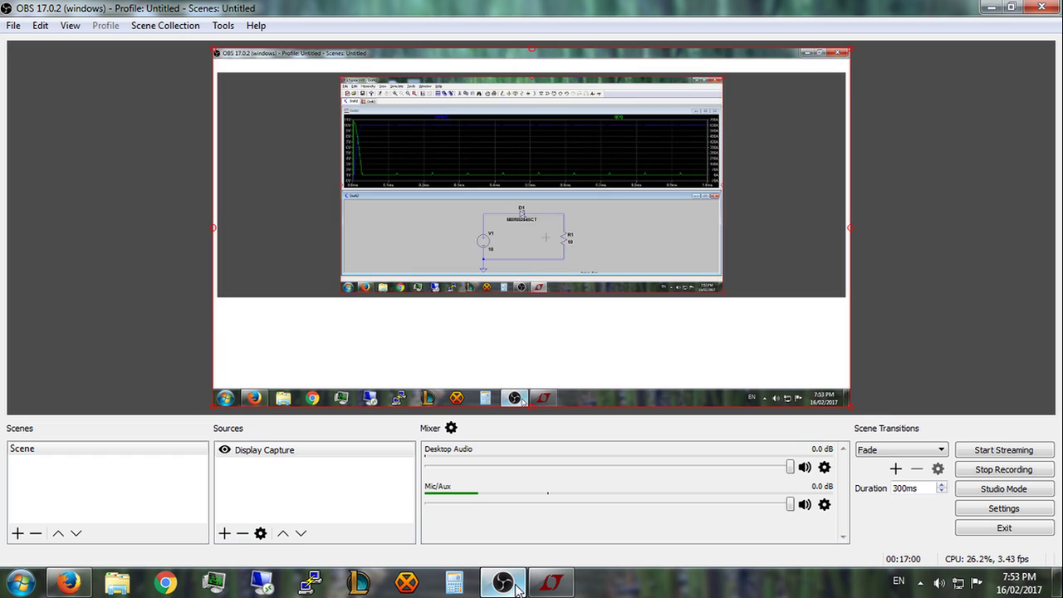
click(505, 583)
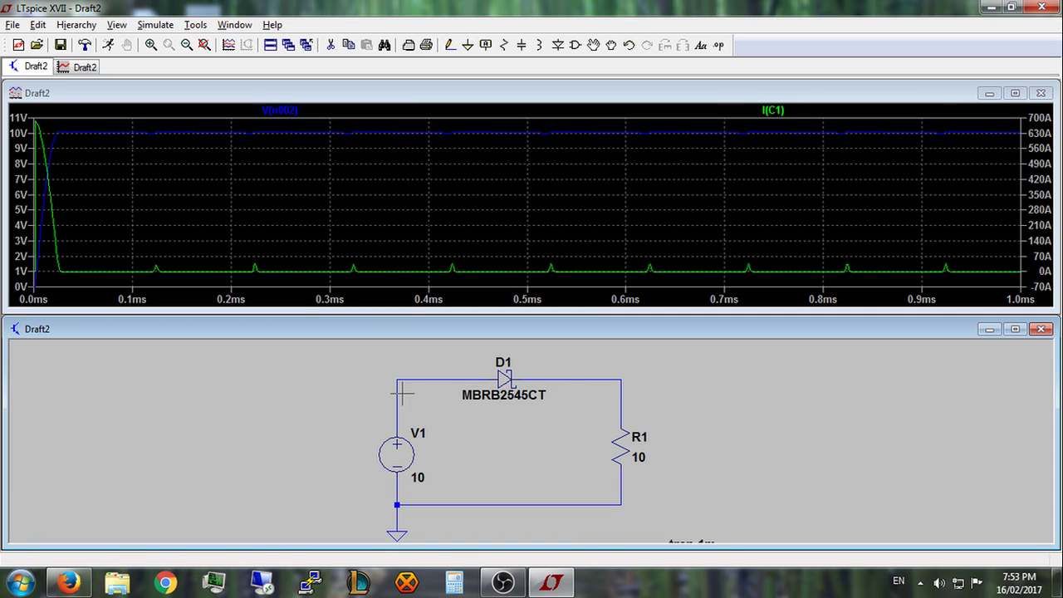
Step: Delete the I(C1) trace and rerun the simulation
right_click(778, 110)
click(581, 334)
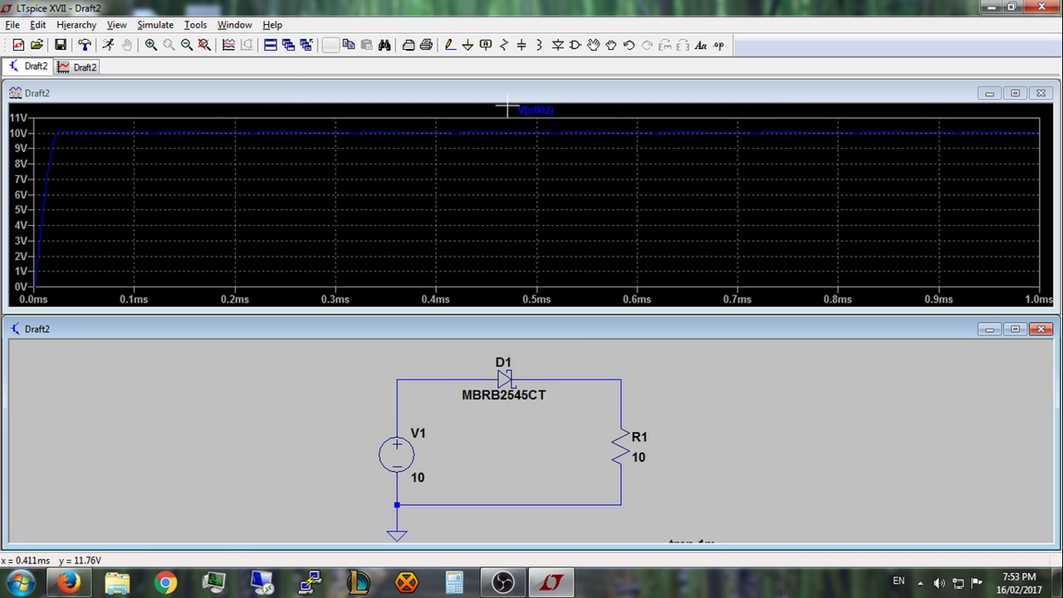
click(155, 24)
click(171, 39)
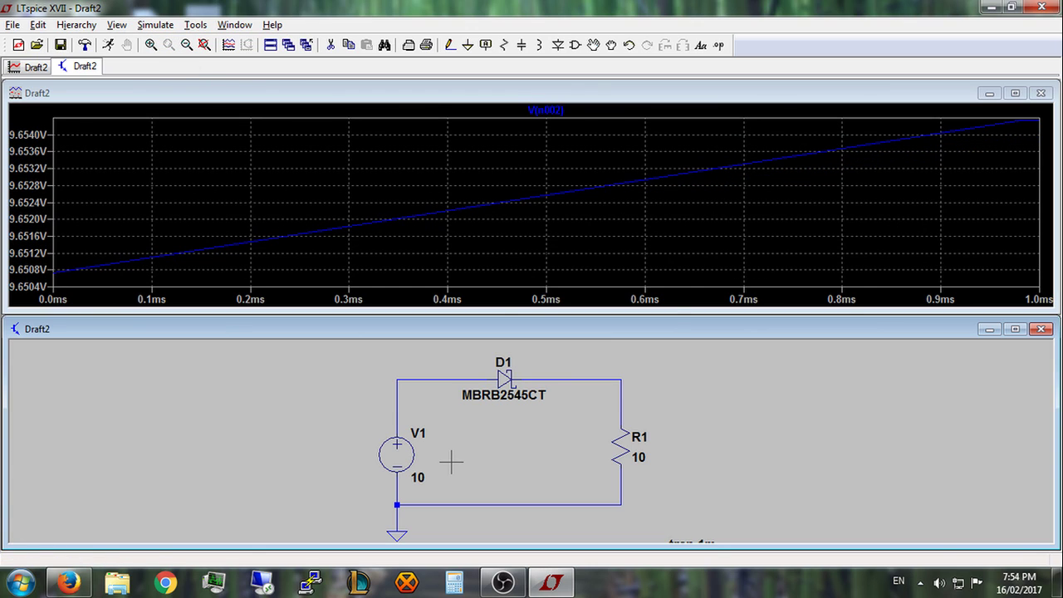
Step: Zoom to fit V(n002) near 9.65 V and review V1's settings unchanged
right_click(505, 230)
click(534, 240)
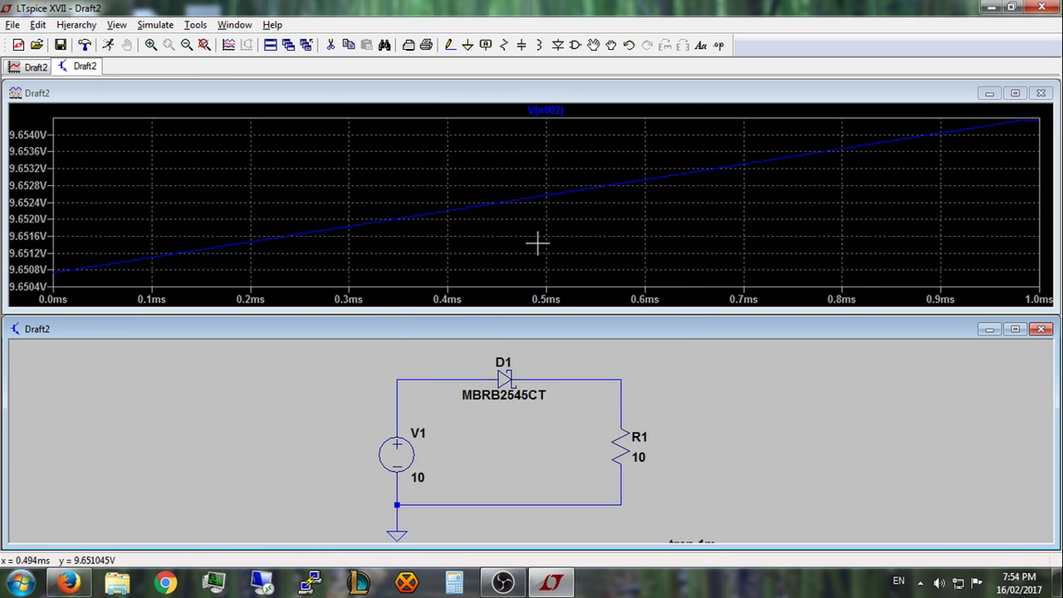
right_click(407, 459)
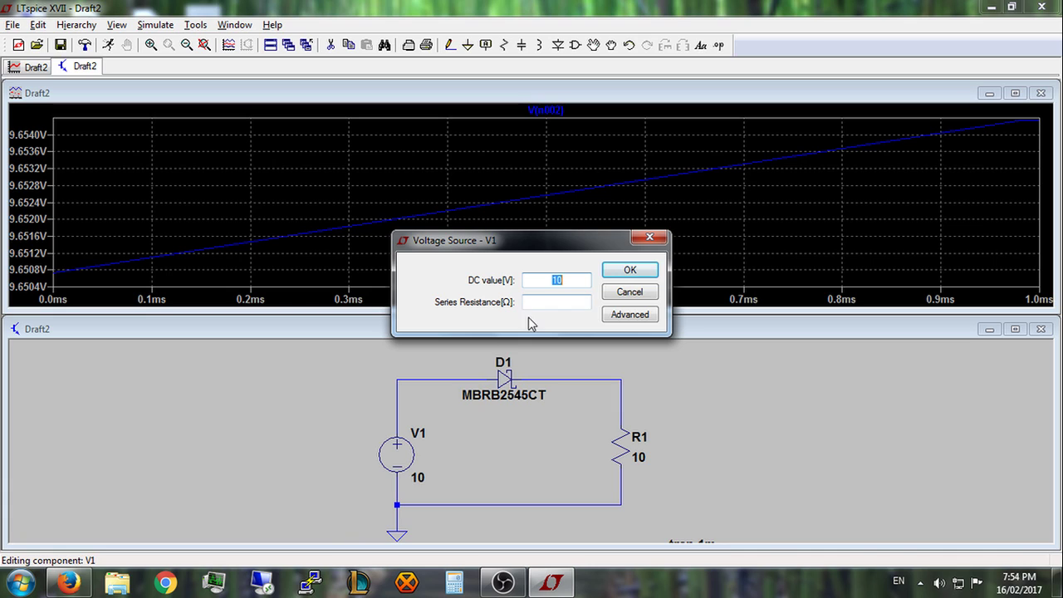
click(614, 270)
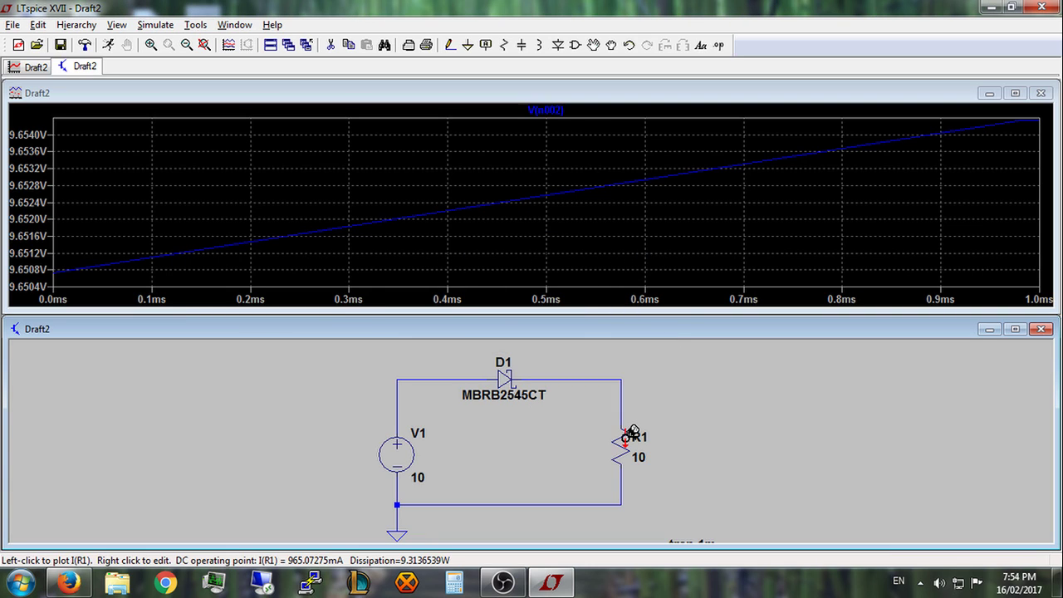
Step: Set the transient stop time to 10m, rerun, and zoom the plot to fit
click(156, 25)
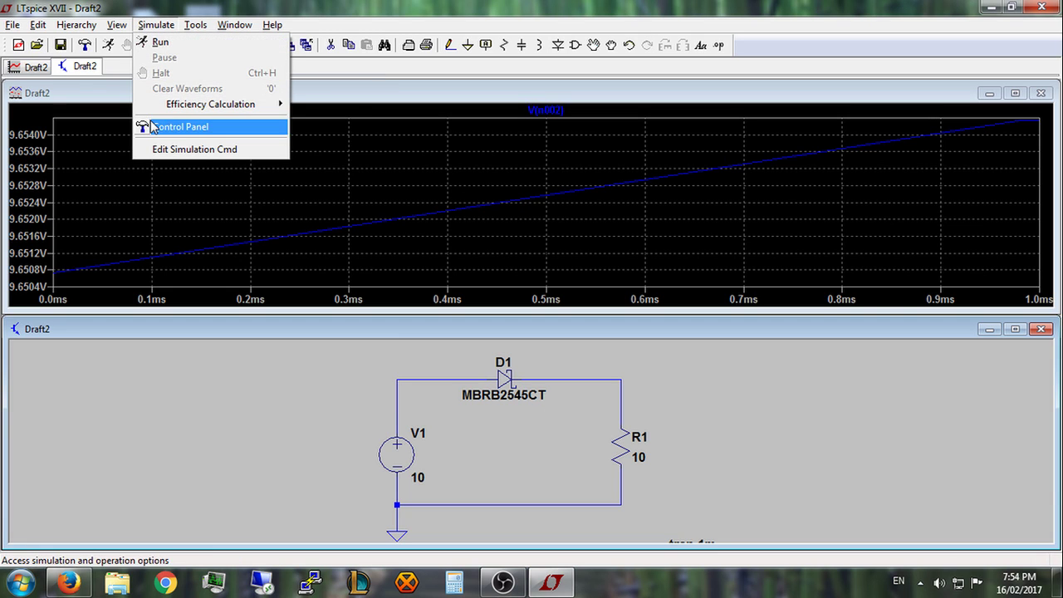
click(172, 149)
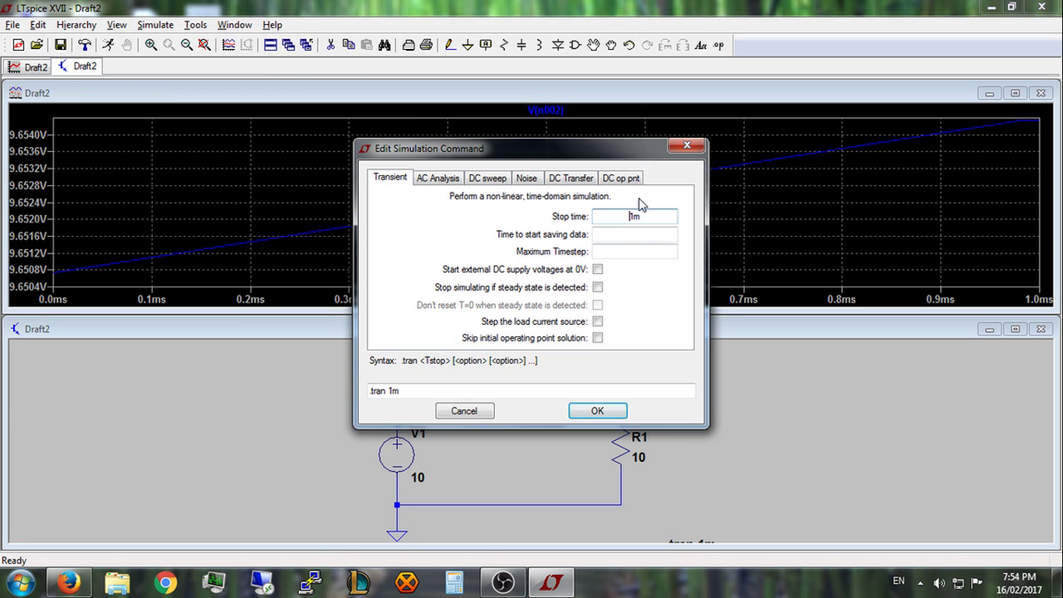
text(0)
click(602, 410)
right_click(386, 198)
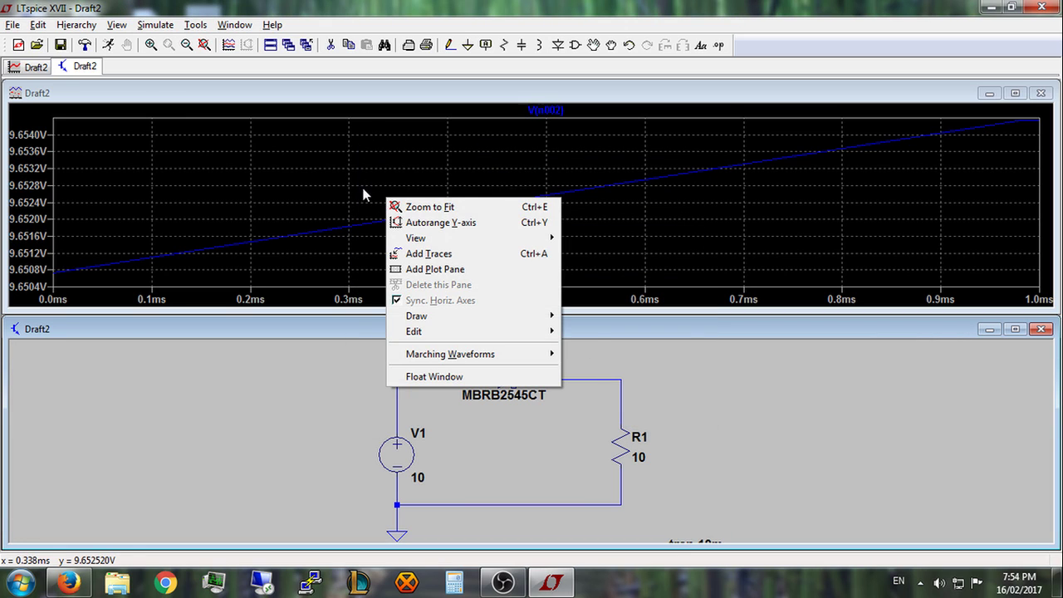
click(88, 47)
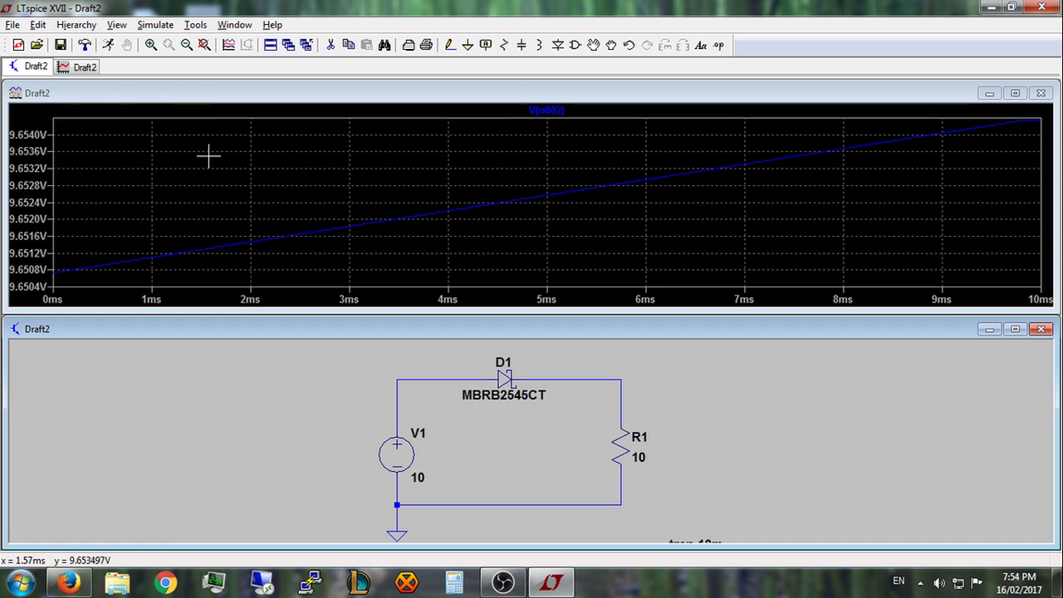
right_click(321, 171)
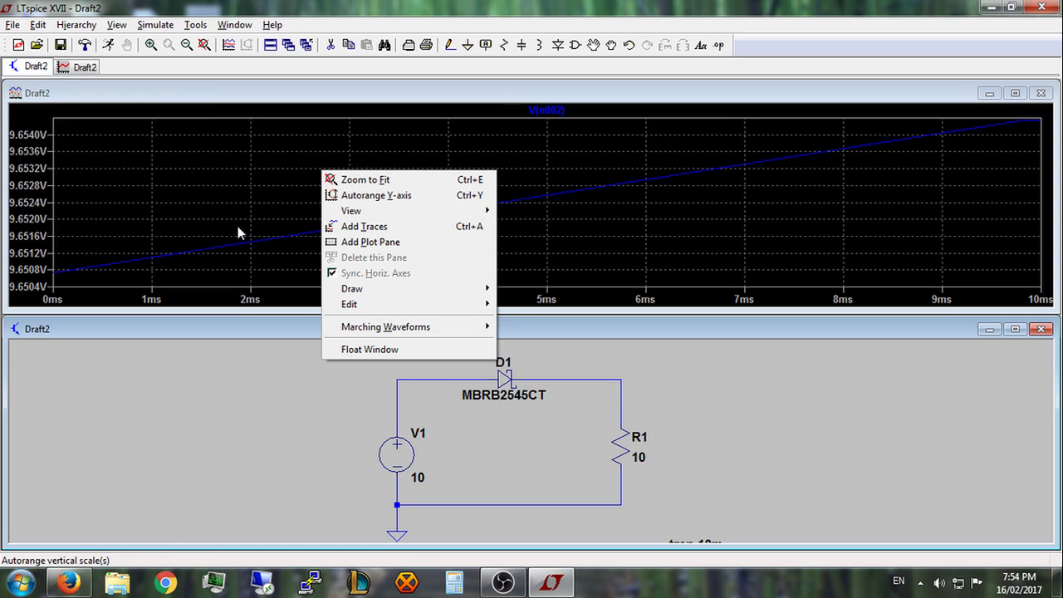
click(366, 180)
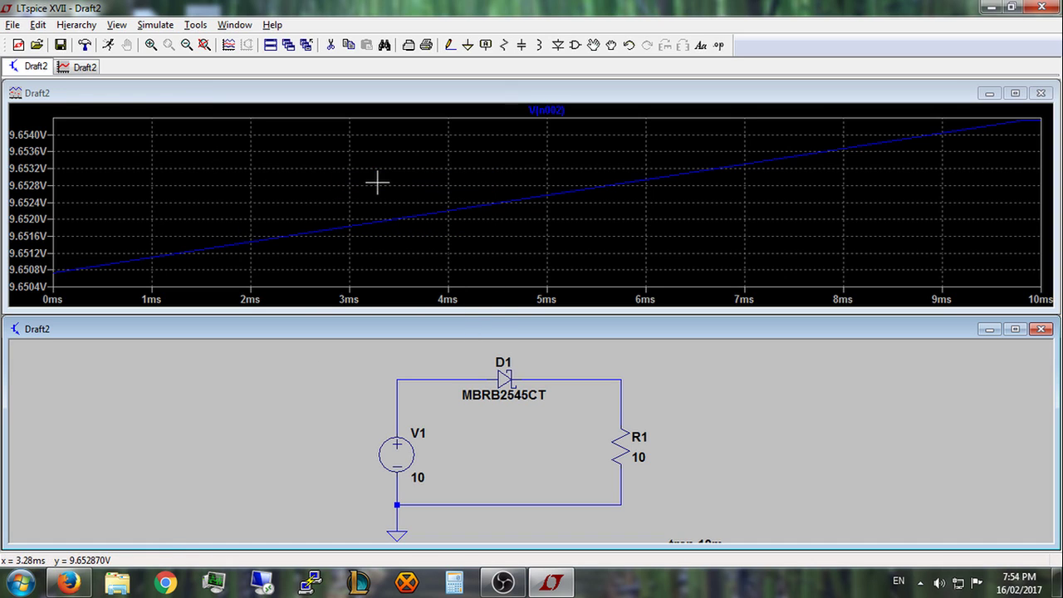
Step: Change diode D1's model to the RFN60TS6D
right_click(512, 368)
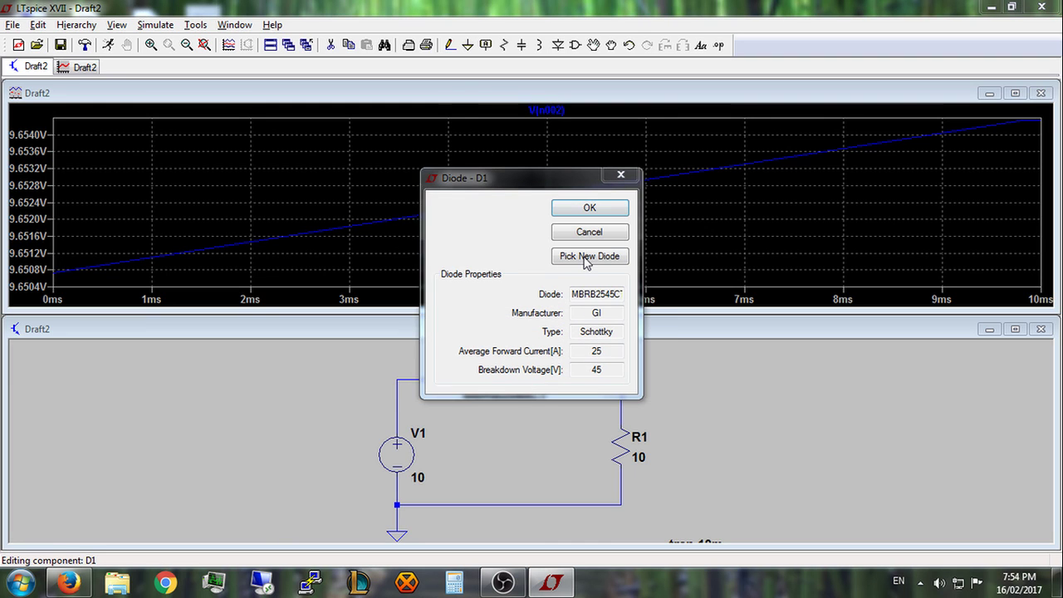
click(587, 259)
click(287, 278)
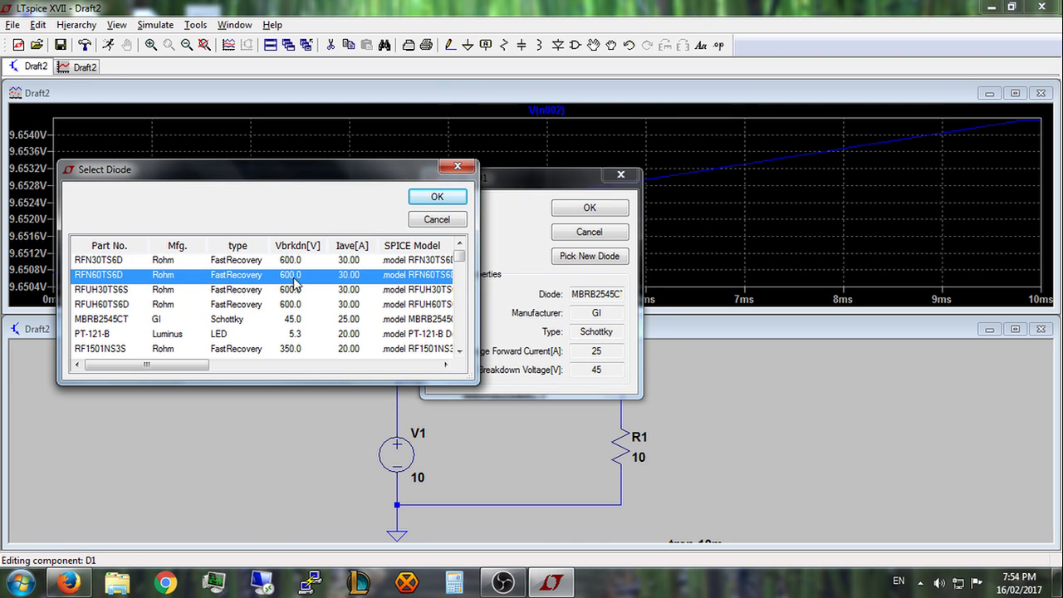
click(437, 197)
Step: Rerun the simulation, plot V(n001), then V(n002) alone, and open its trace expression
click(153, 25)
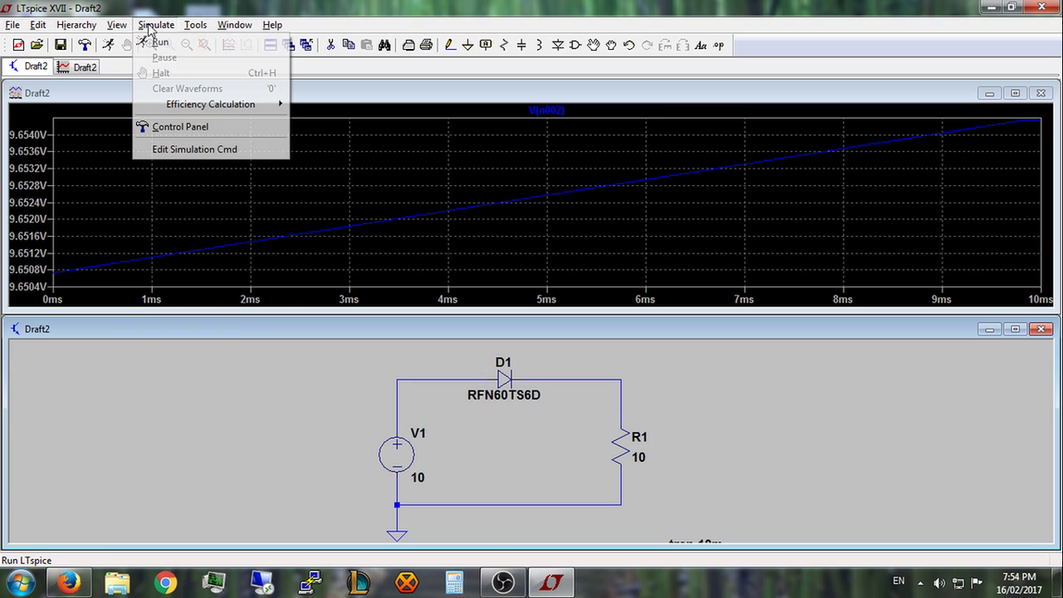
click(159, 41)
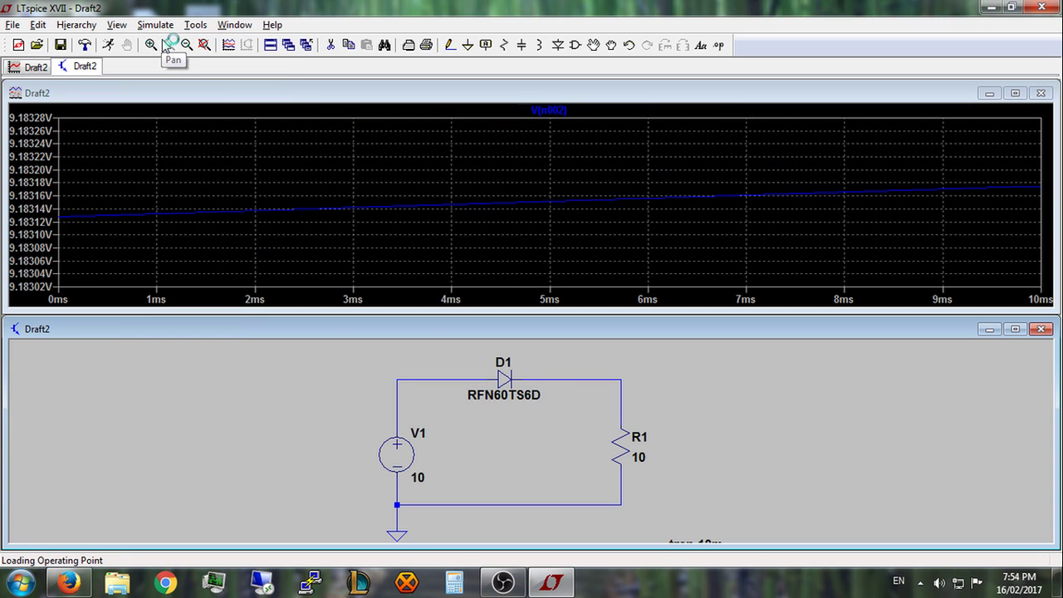
click(436, 382)
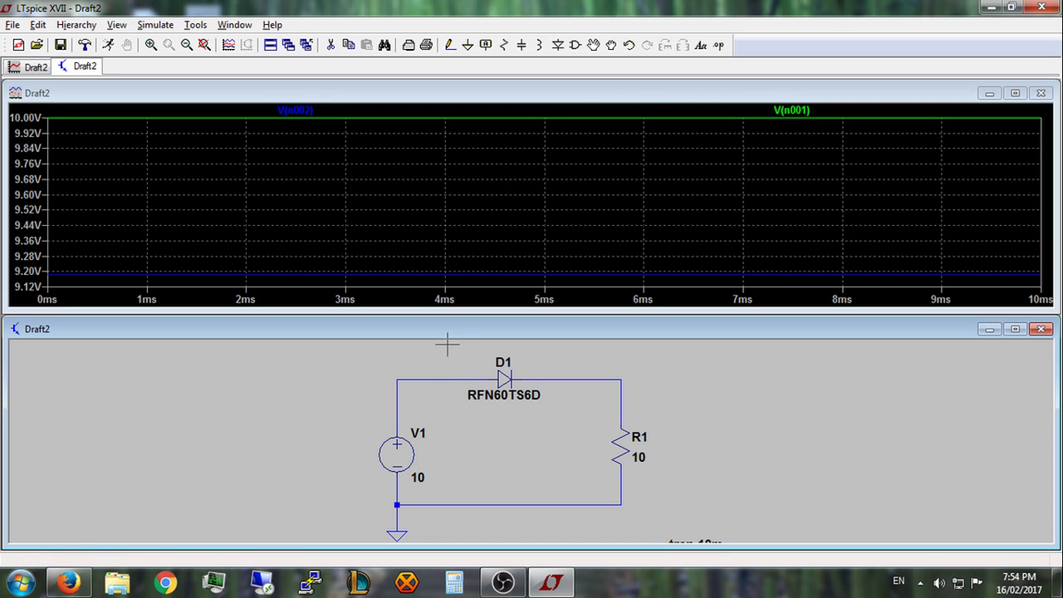
click(557, 376)
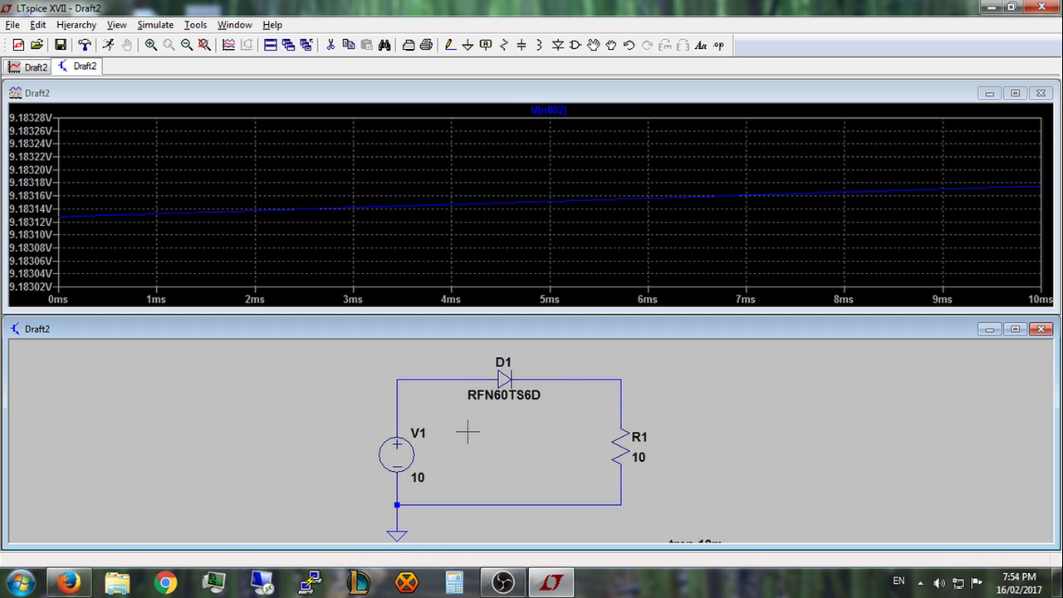
right_click(555, 111)
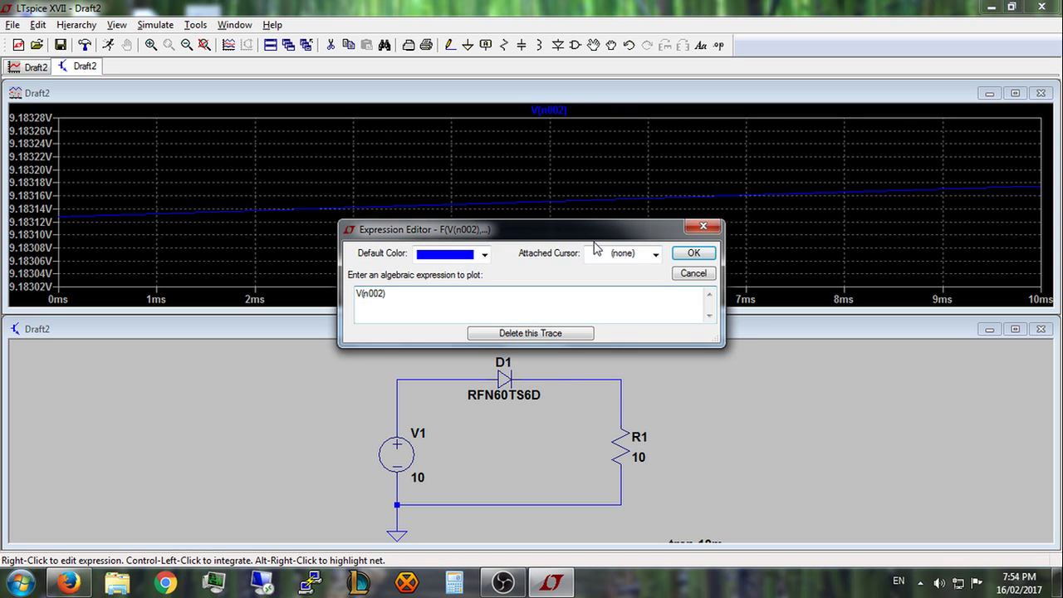
click(691, 273)
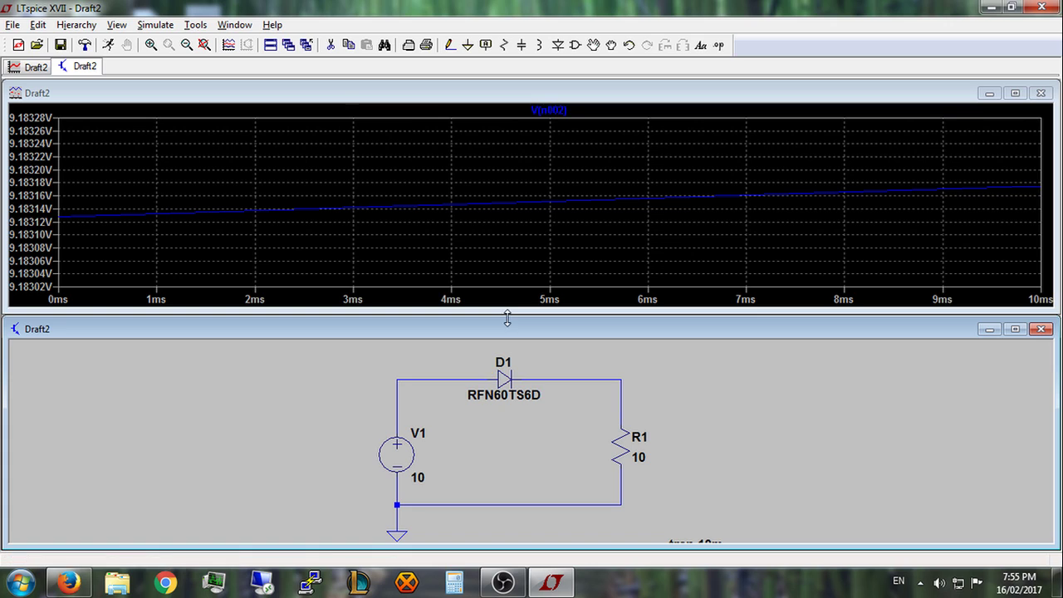
right_click(549, 111)
Step: Delete the V(n002) trace and plot the voltage drop across D1, about 816.8 mV
click(571, 333)
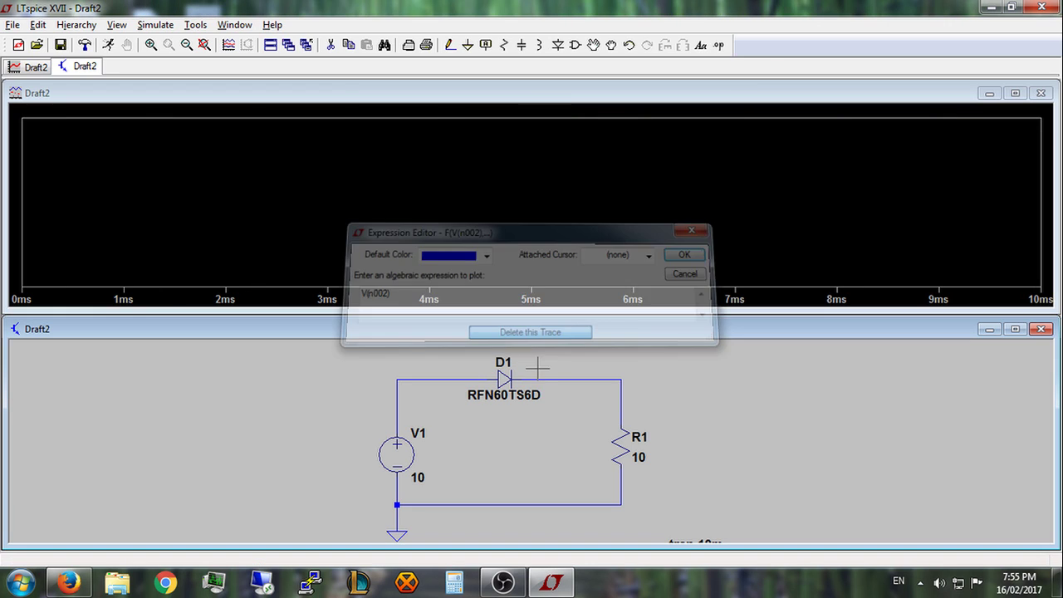
click(480, 376)
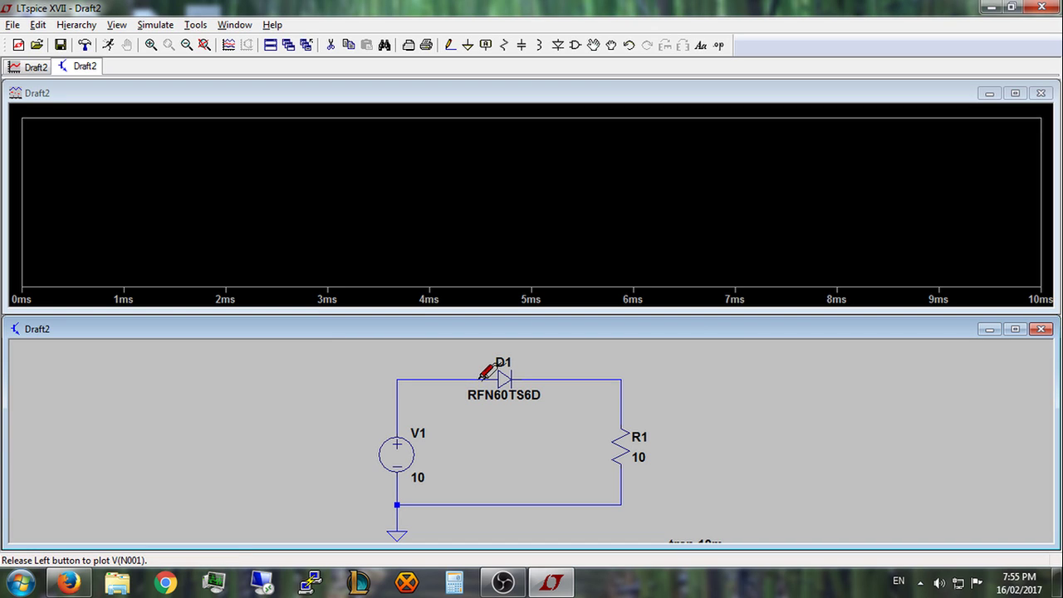
drag(480, 377, 526, 375)
drag(532, 373, 528, 376)
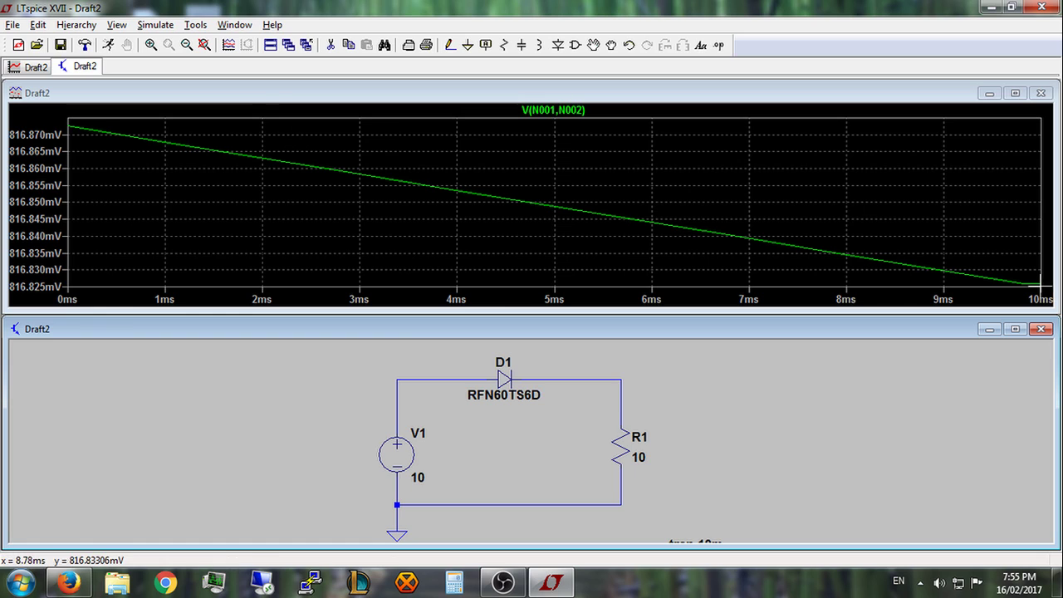
Step: Fit the diode-drop trace to the plot and add the load current I(R1), around 918 mA
right_click(365, 144)
click(397, 166)
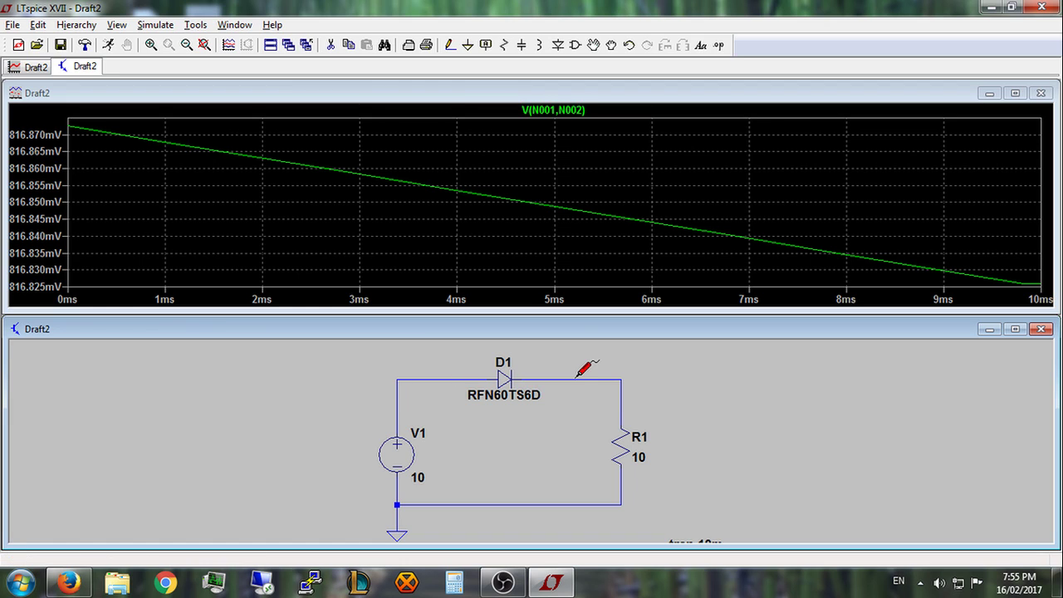
click(622, 448)
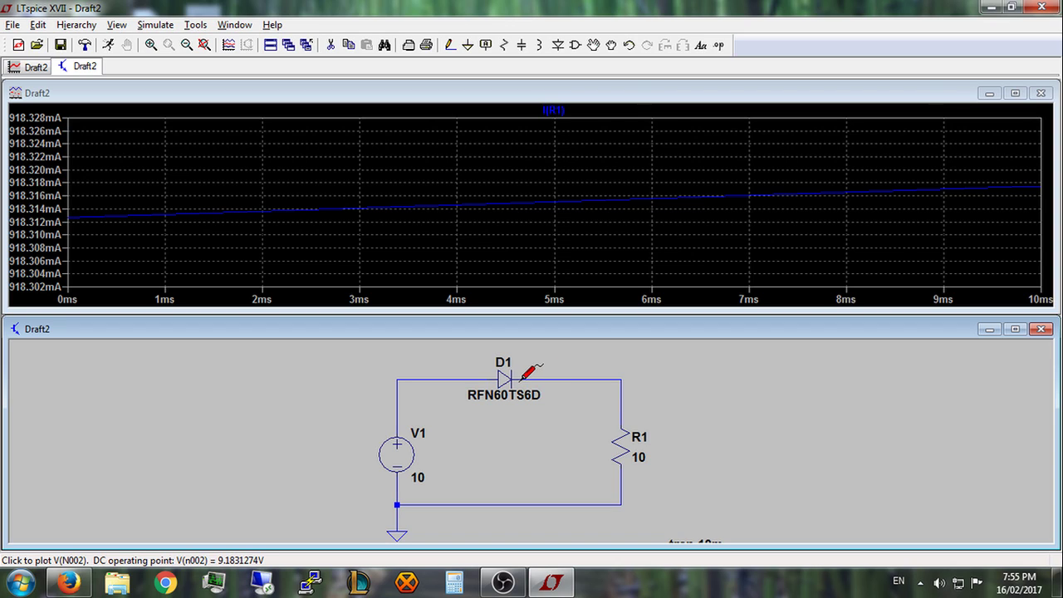
Step: Place a capacitor right of D1 and wire its bottom pin to the ground wire
click(522, 45)
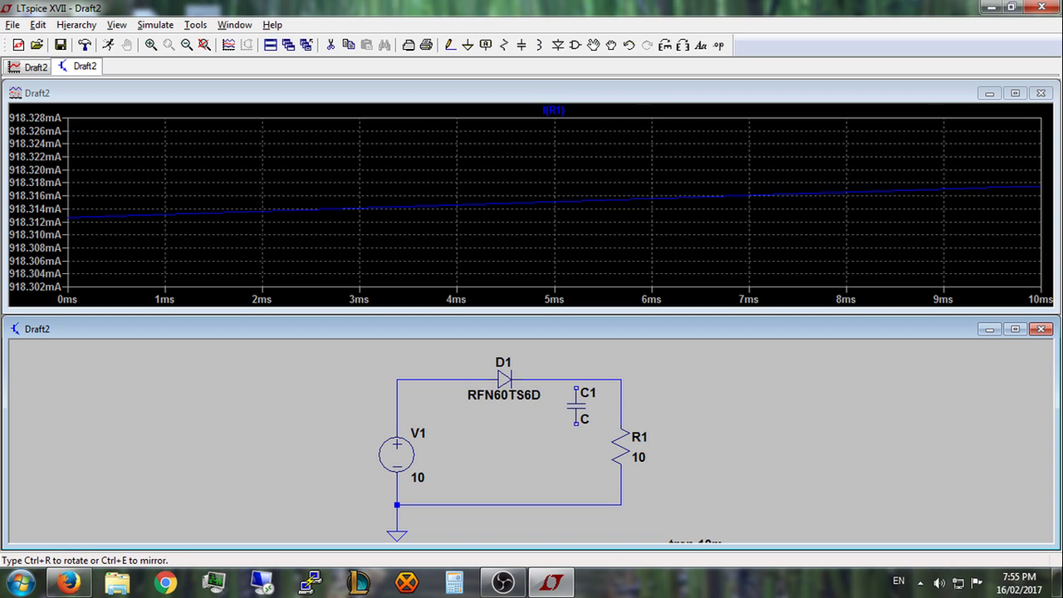
click(575, 382)
key(Escape)
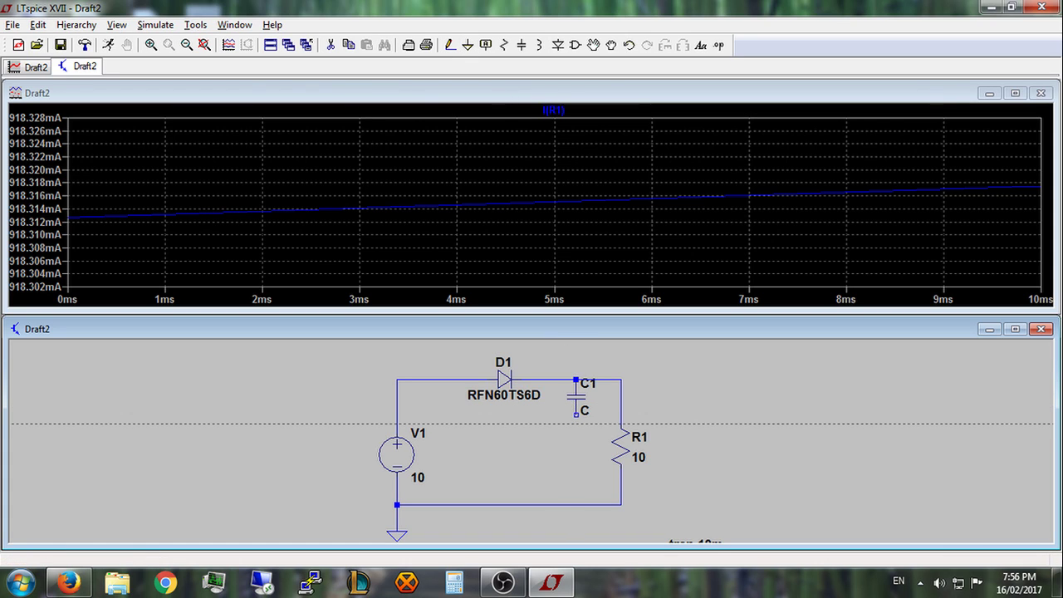
click(575, 415)
click(576, 504)
key(Escape)
Step: Set capacitor C1's capacitance to 100µ
right_click(577, 400)
text(1)
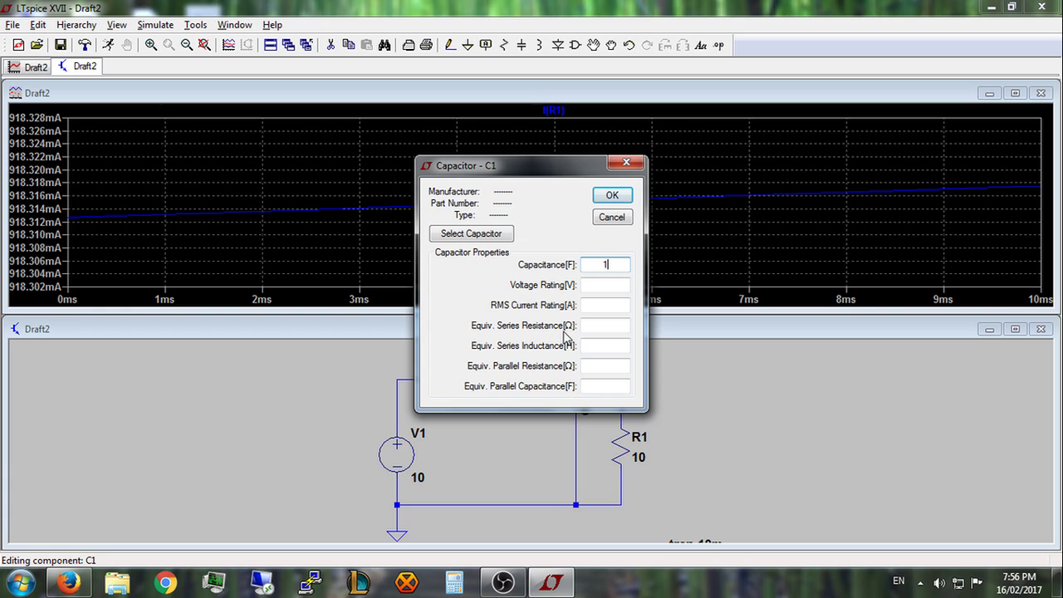
text(00)
text(u)
key(Return)
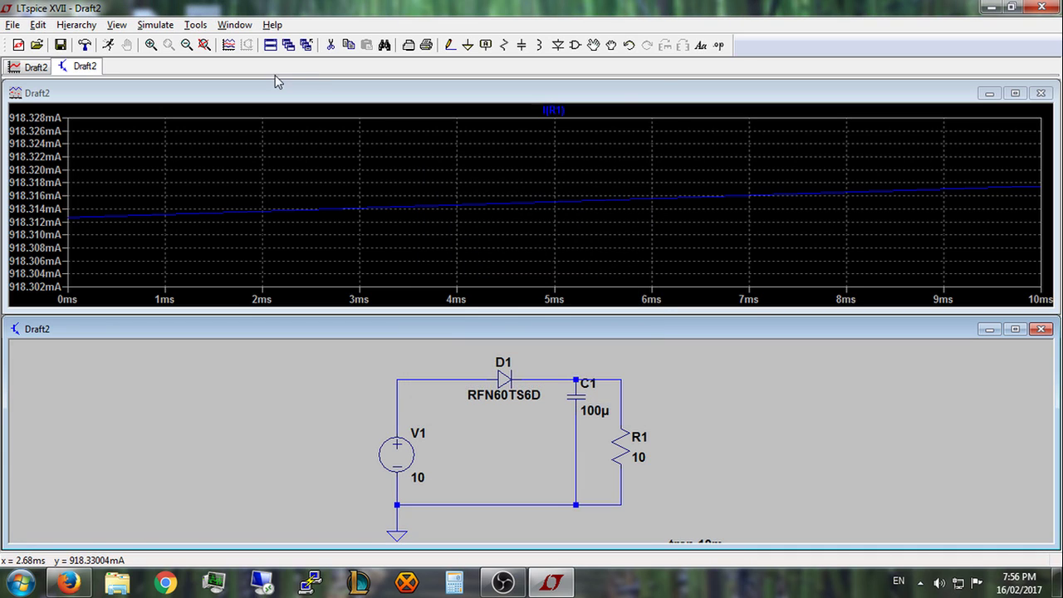
click(156, 25)
Step: Rerun the simulation, plot V(n002), and read about 9.18 V with a cursor
click(158, 42)
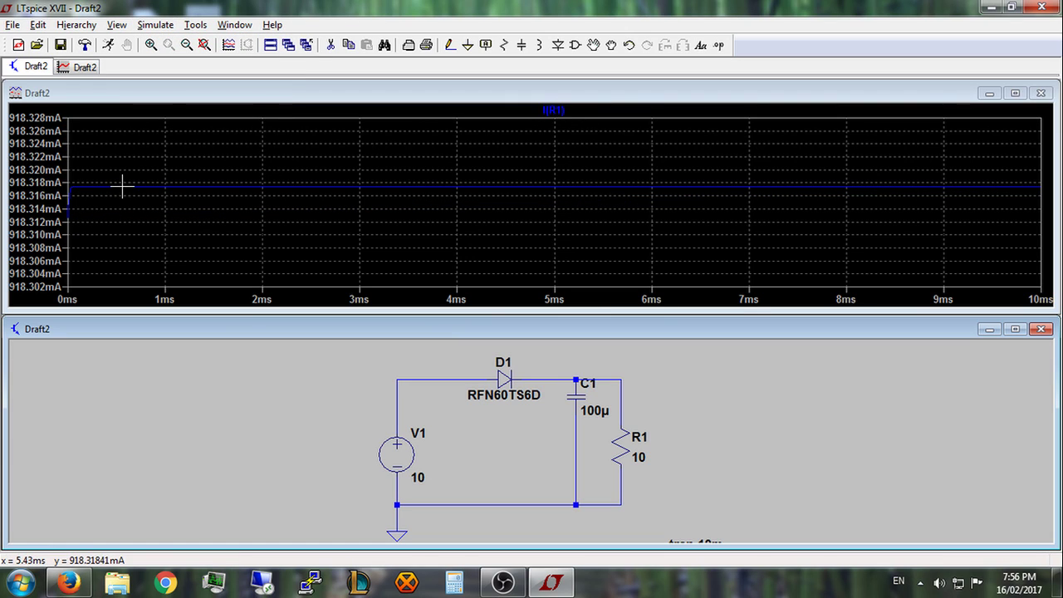
click(550, 380)
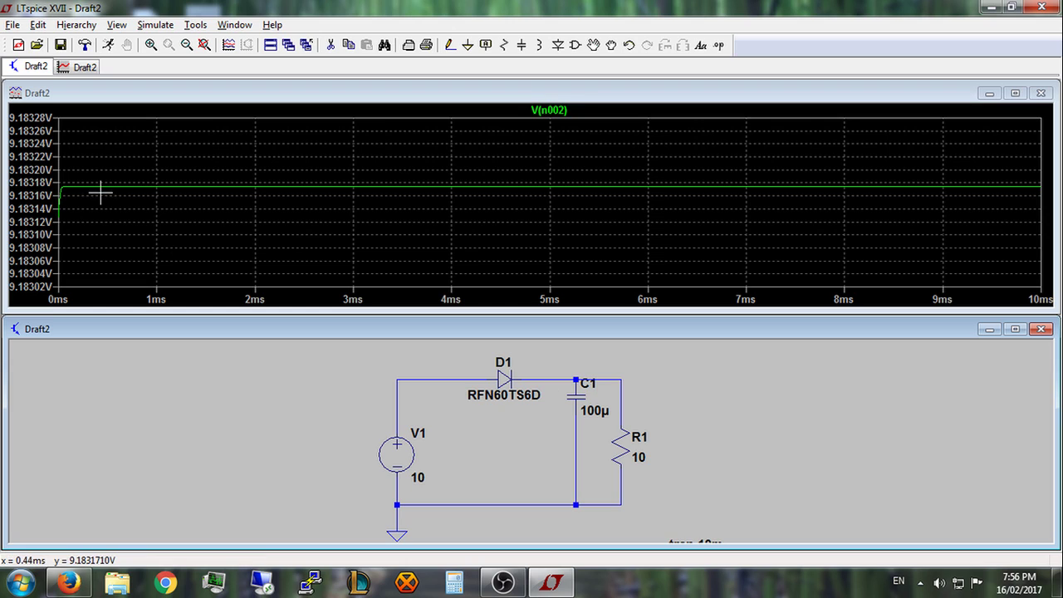
click(551, 109)
click(551, 109)
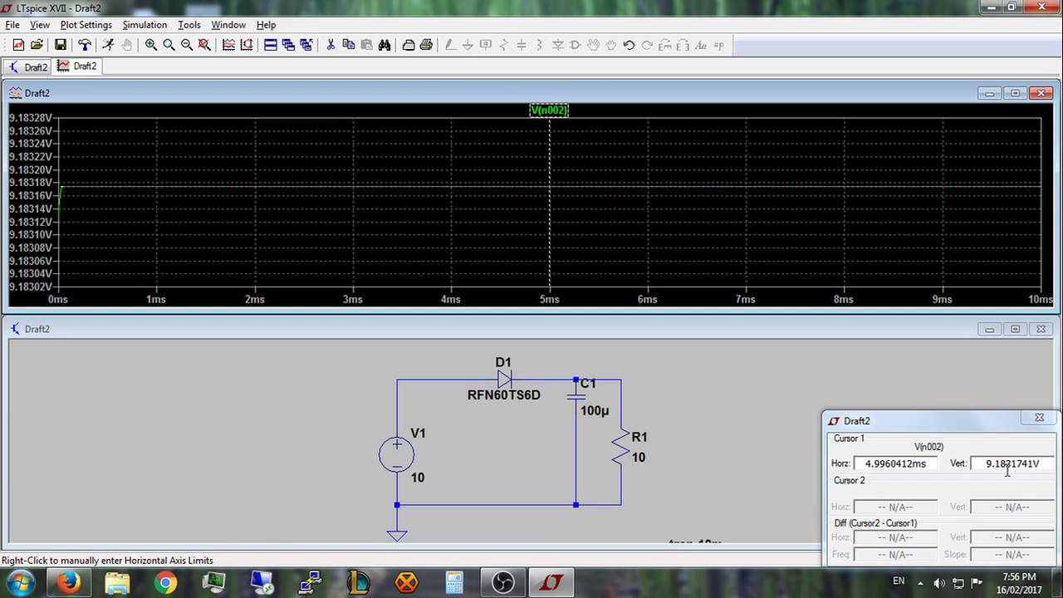
click(1040, 418)
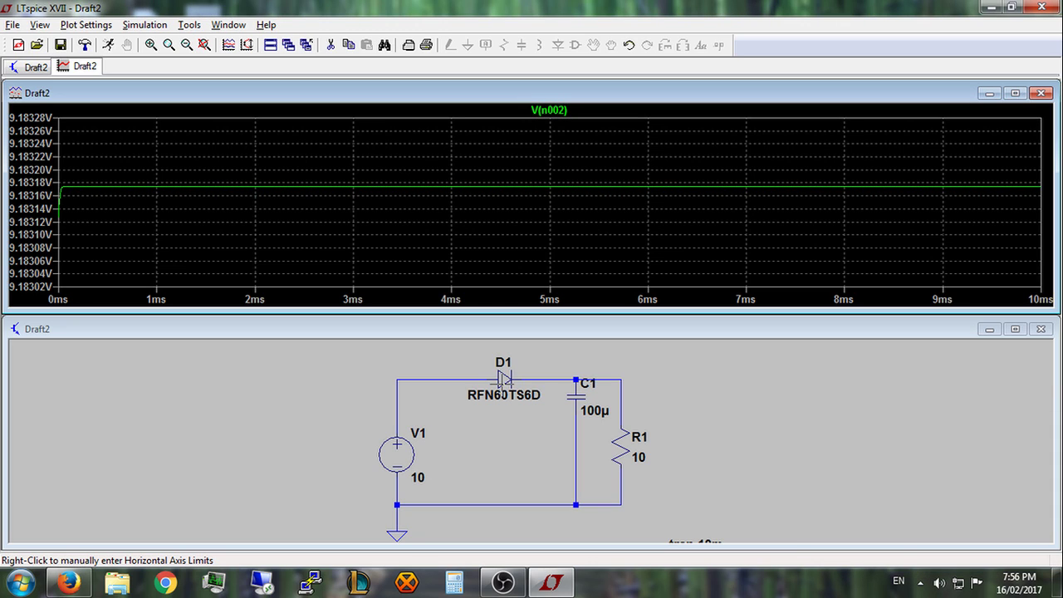
Step: Add the D1 voltage drop, read about 816.8 mV, and autorange the Y-axis
drag(482, 375, 537, 373)
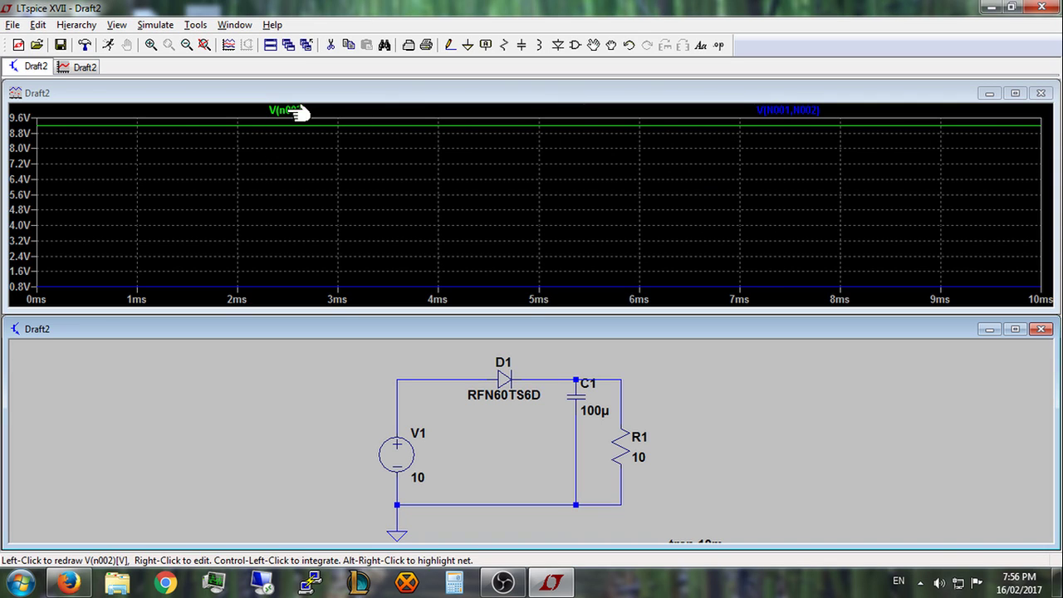
click(793, 113)
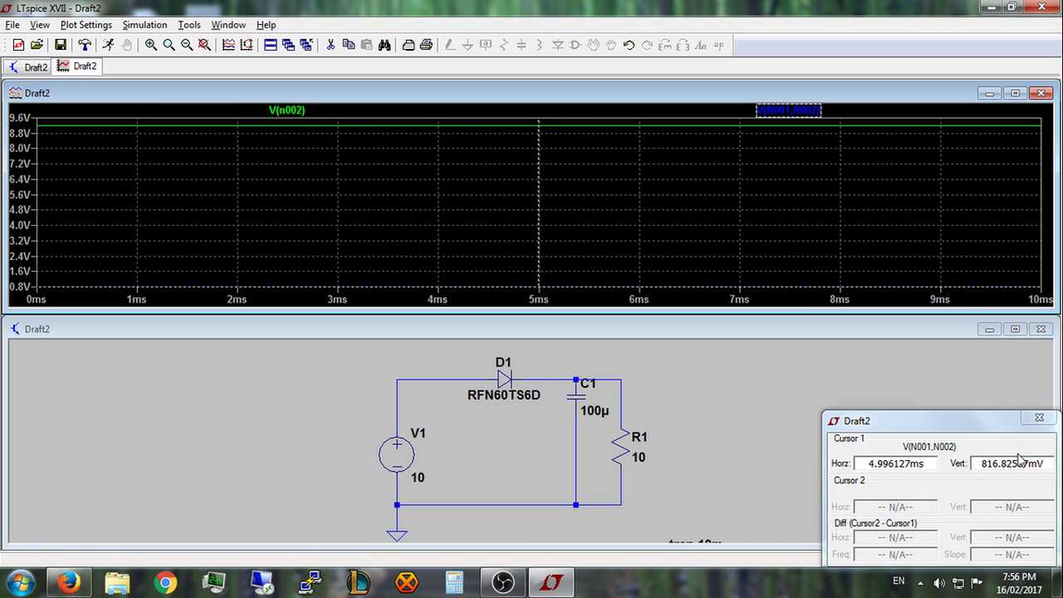
click(1039, 416)
click(299, 110)
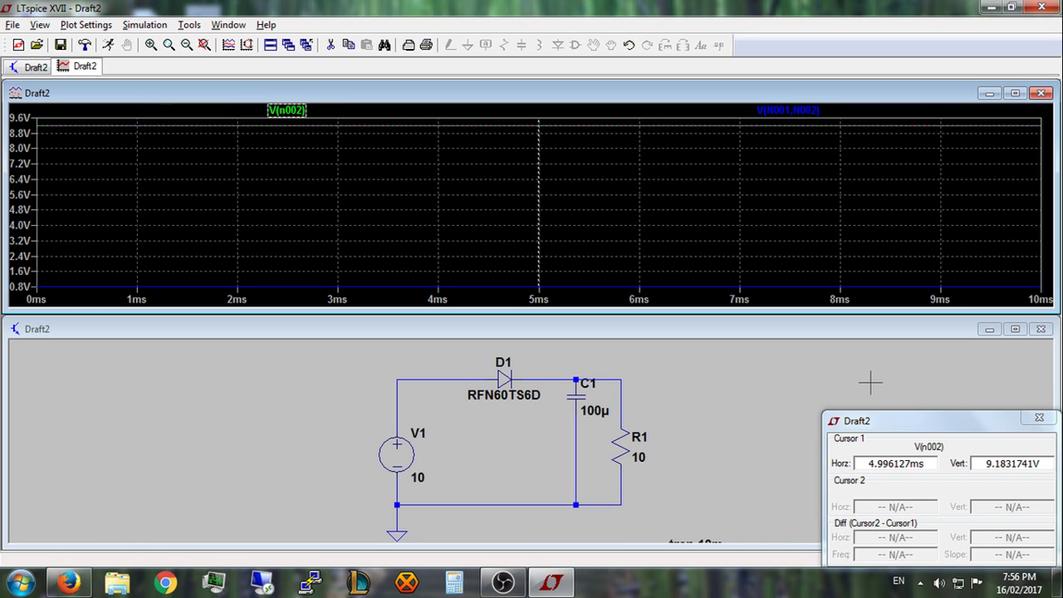
click(1039, 421)
right_click(423, 201)
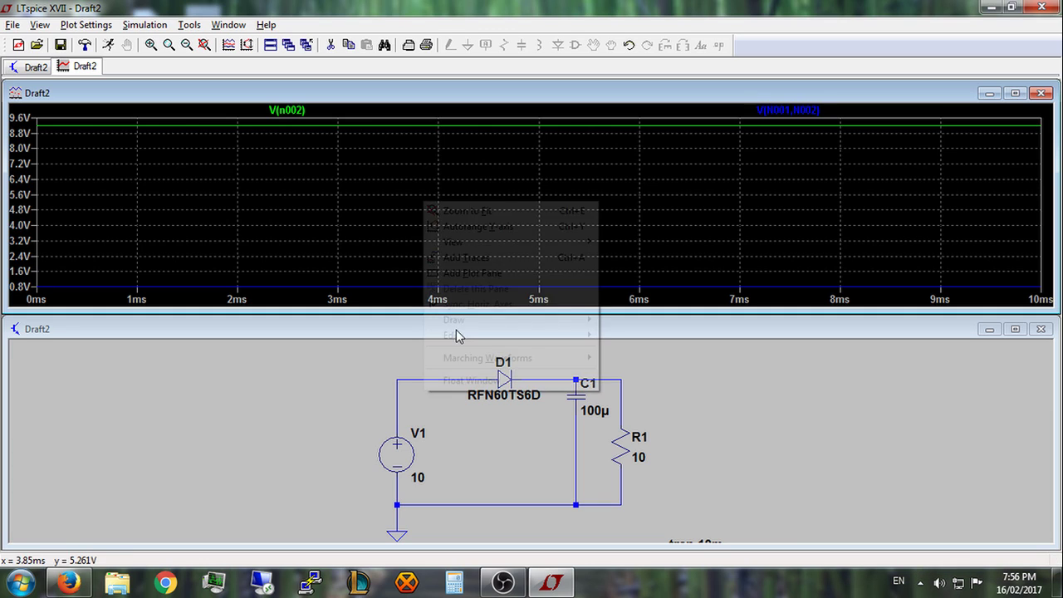
click(467, 225)
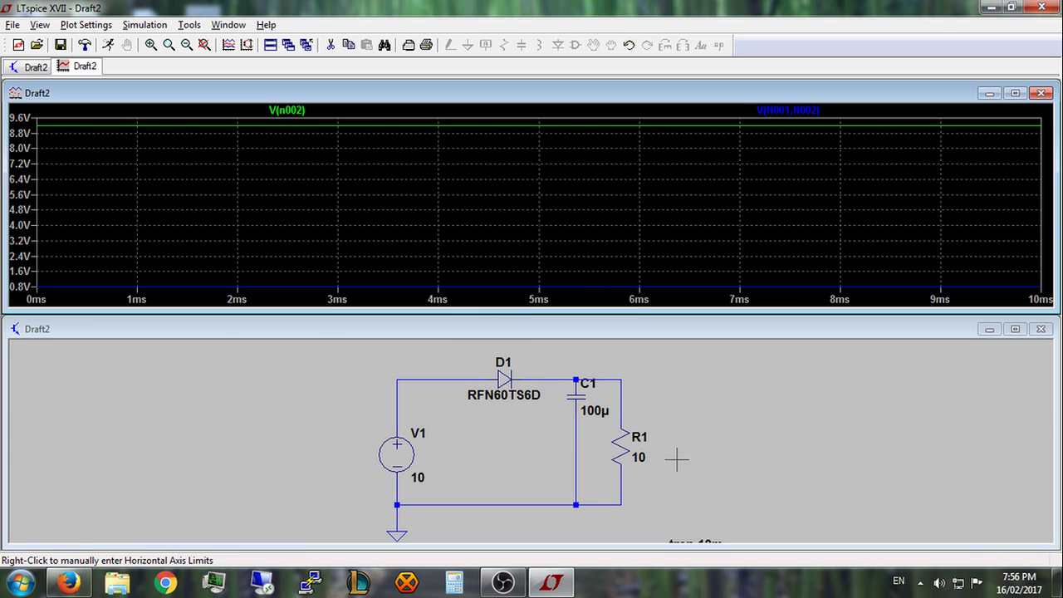
drag(679, 453, 671, 422)
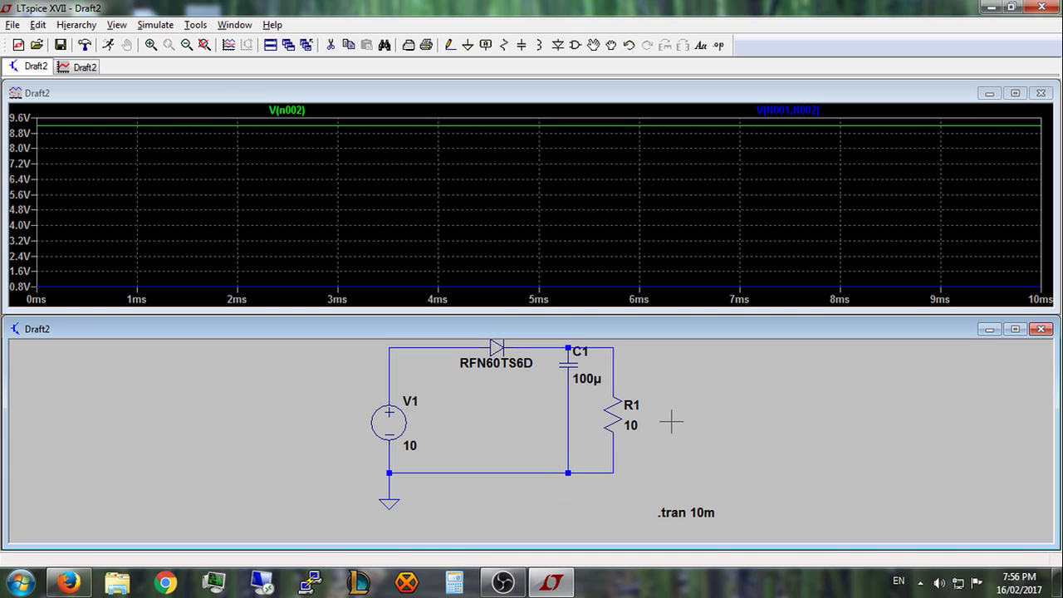